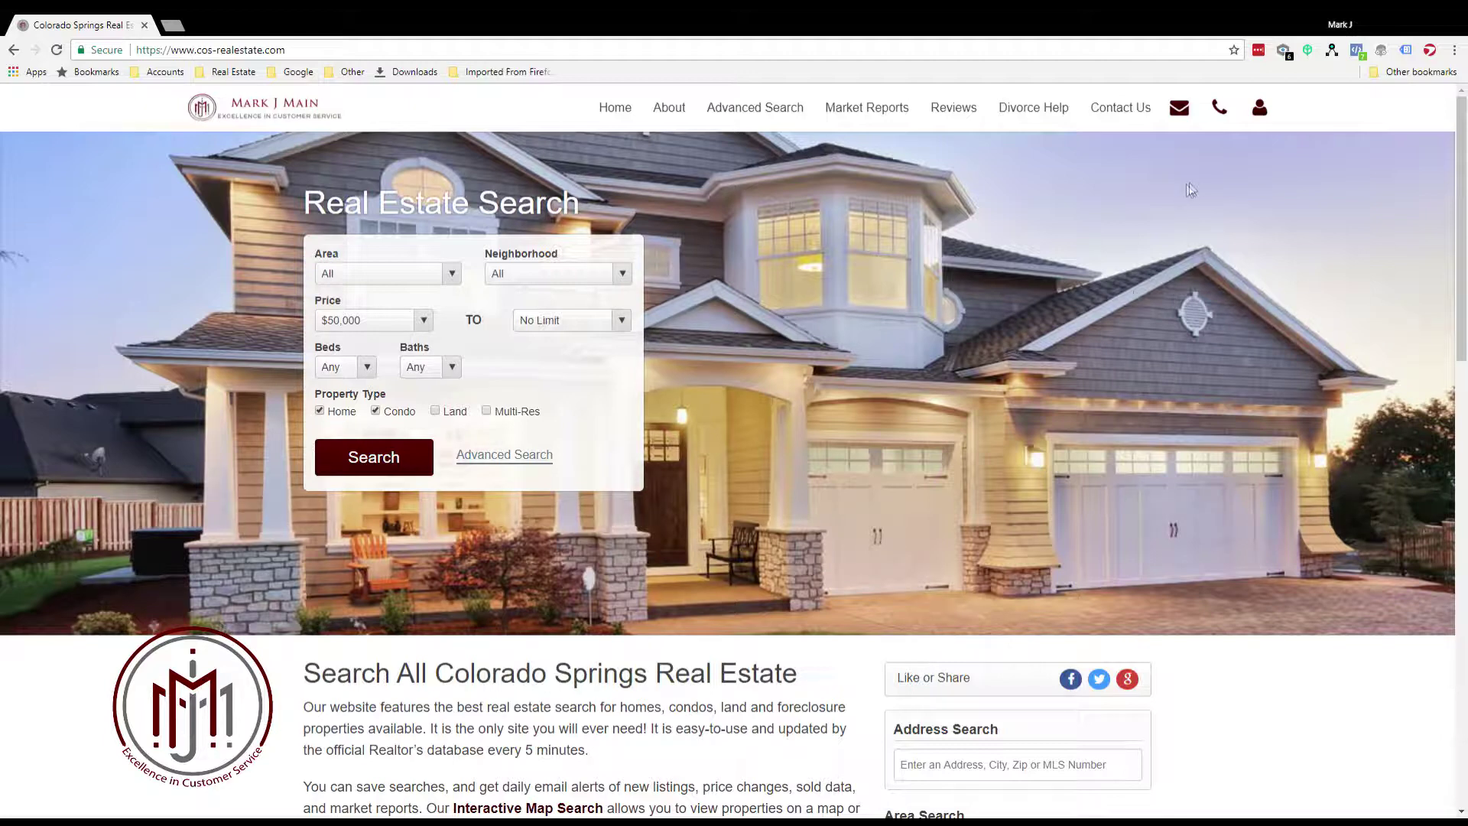
Open the account sign-in panel from the user icon in the top bar
{"action": "left_click", "coordinate": [1262, 113]}
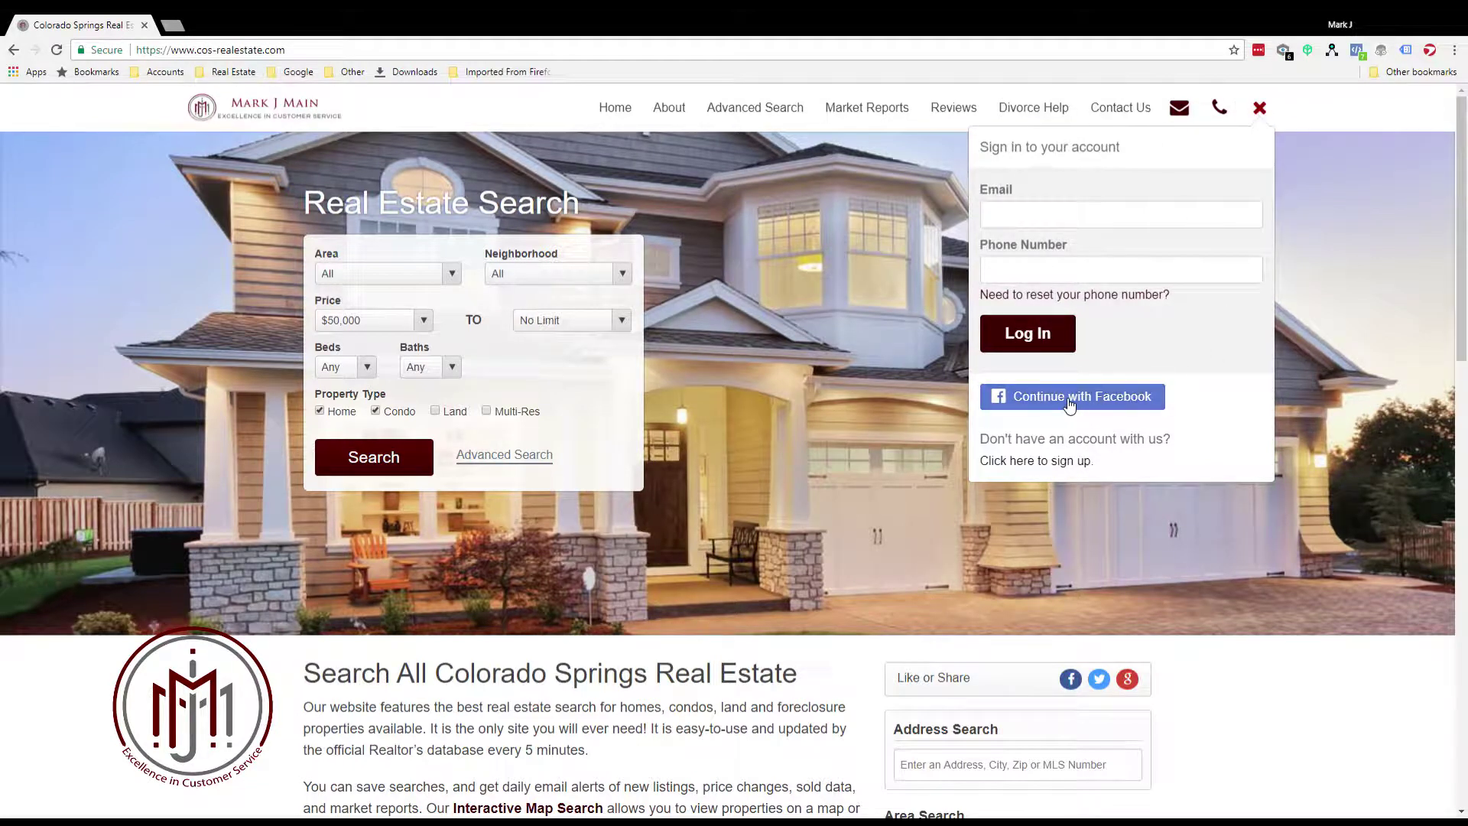
Sign in with Facebook, check the empty account panel, then go to Advanced Search
{"action": "left_click", "coordinate": [1069, 398]}
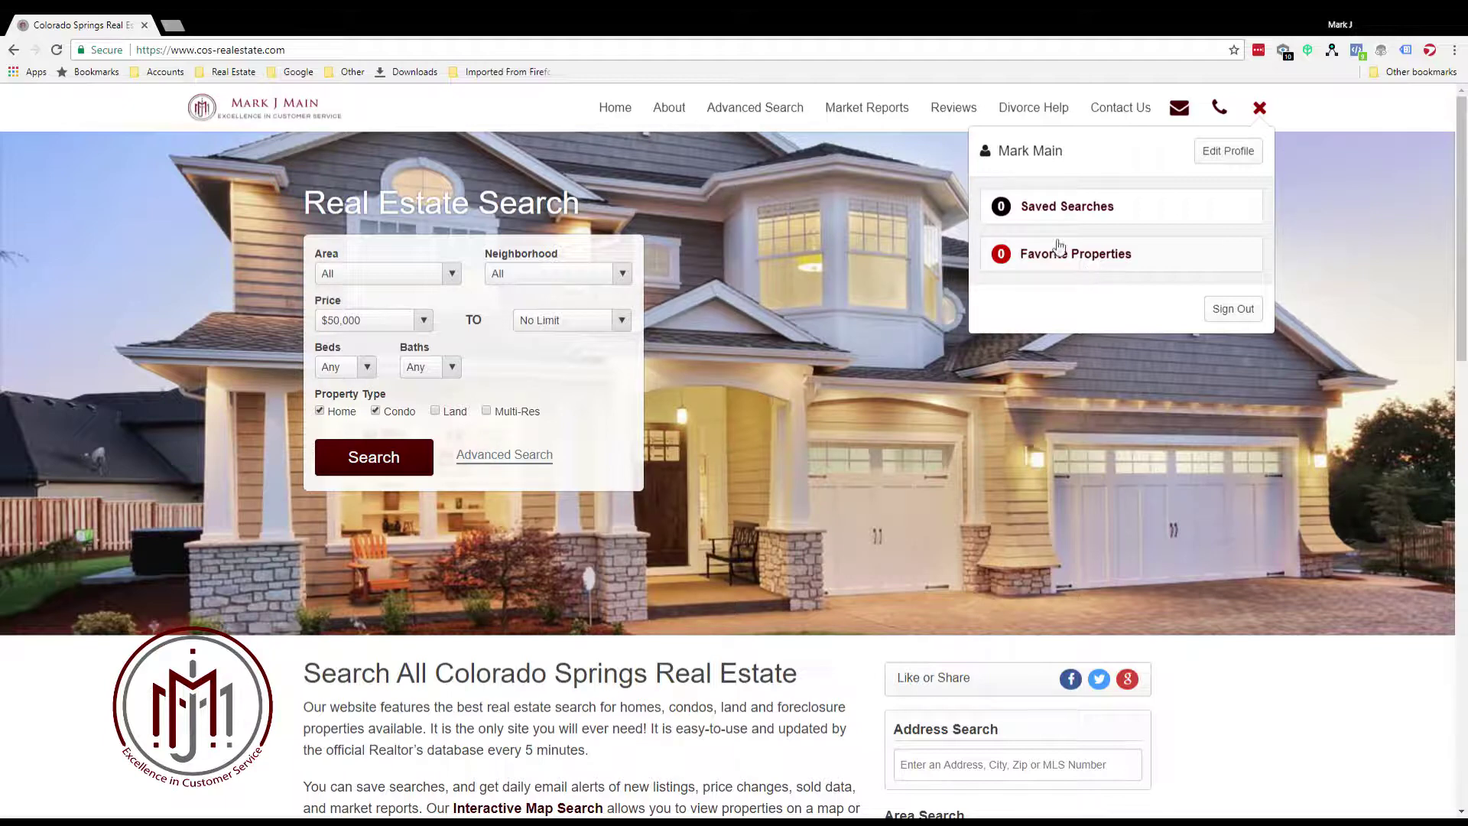
{"action": "left_click", "coordinate": [1263, 111]}
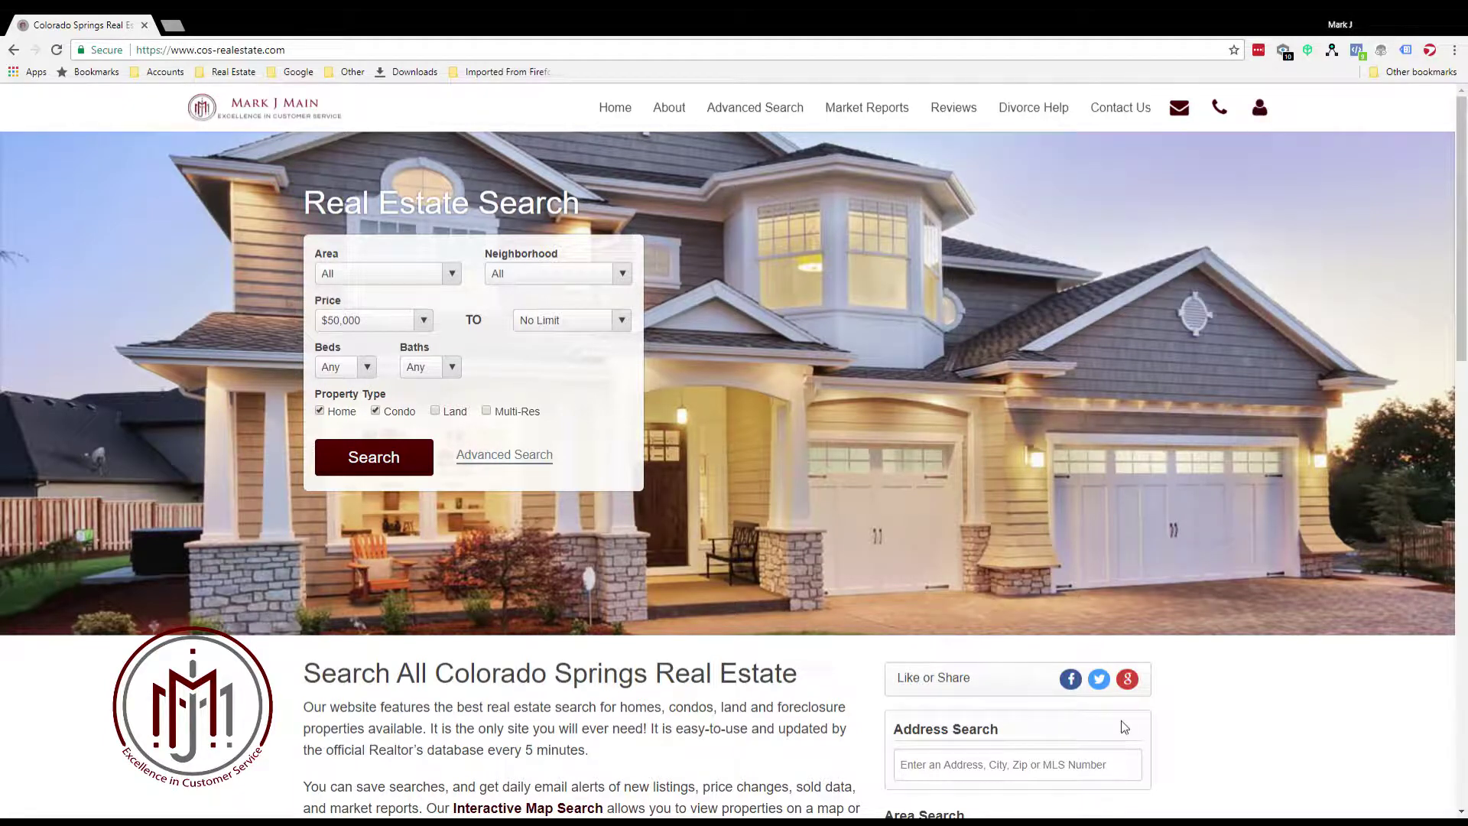
{"action": "left_click", "coordinate": [1260, 113]}
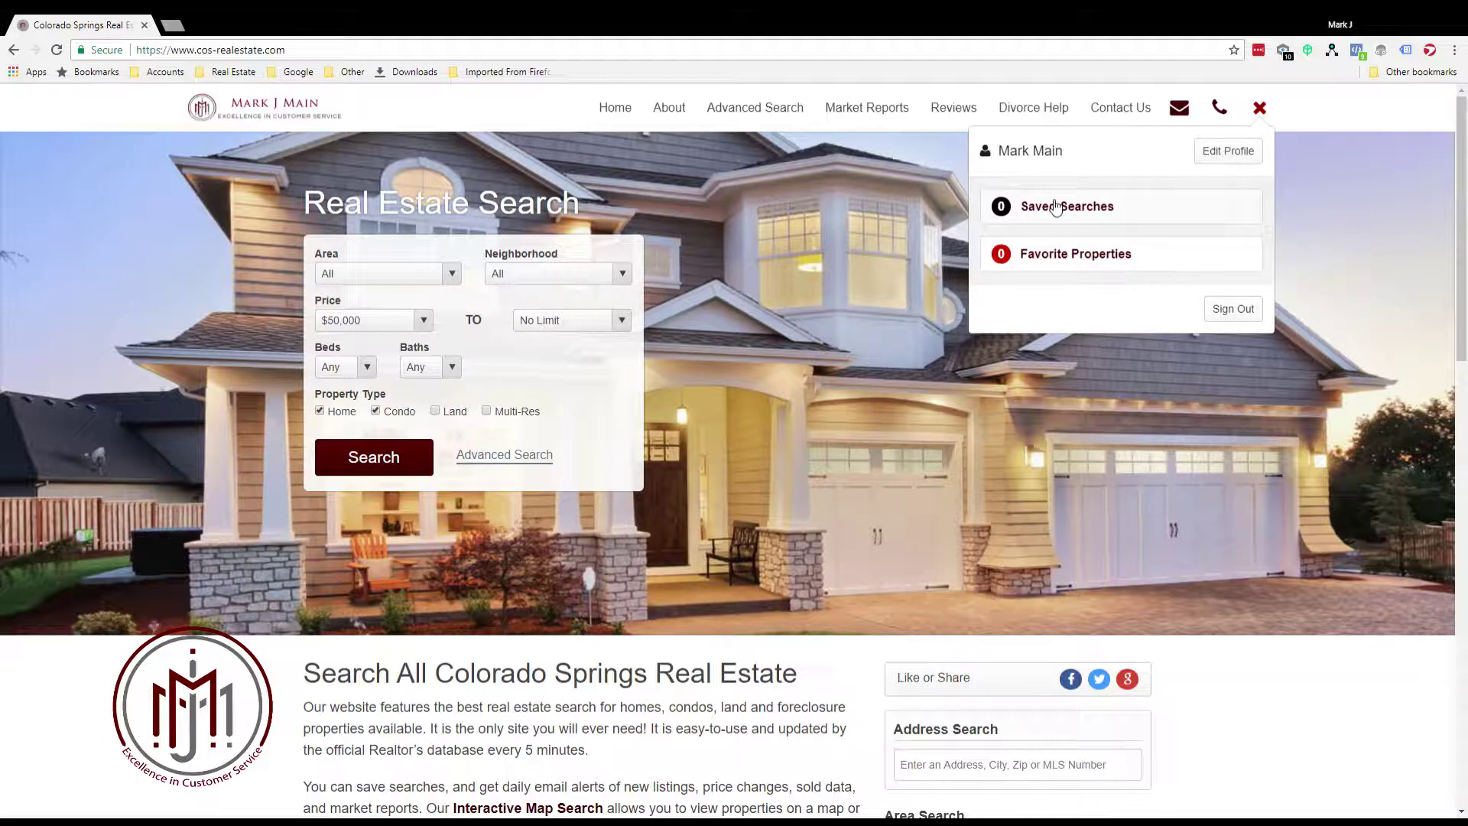
{"action": "left_click", "coordinate": [1262, 109]}
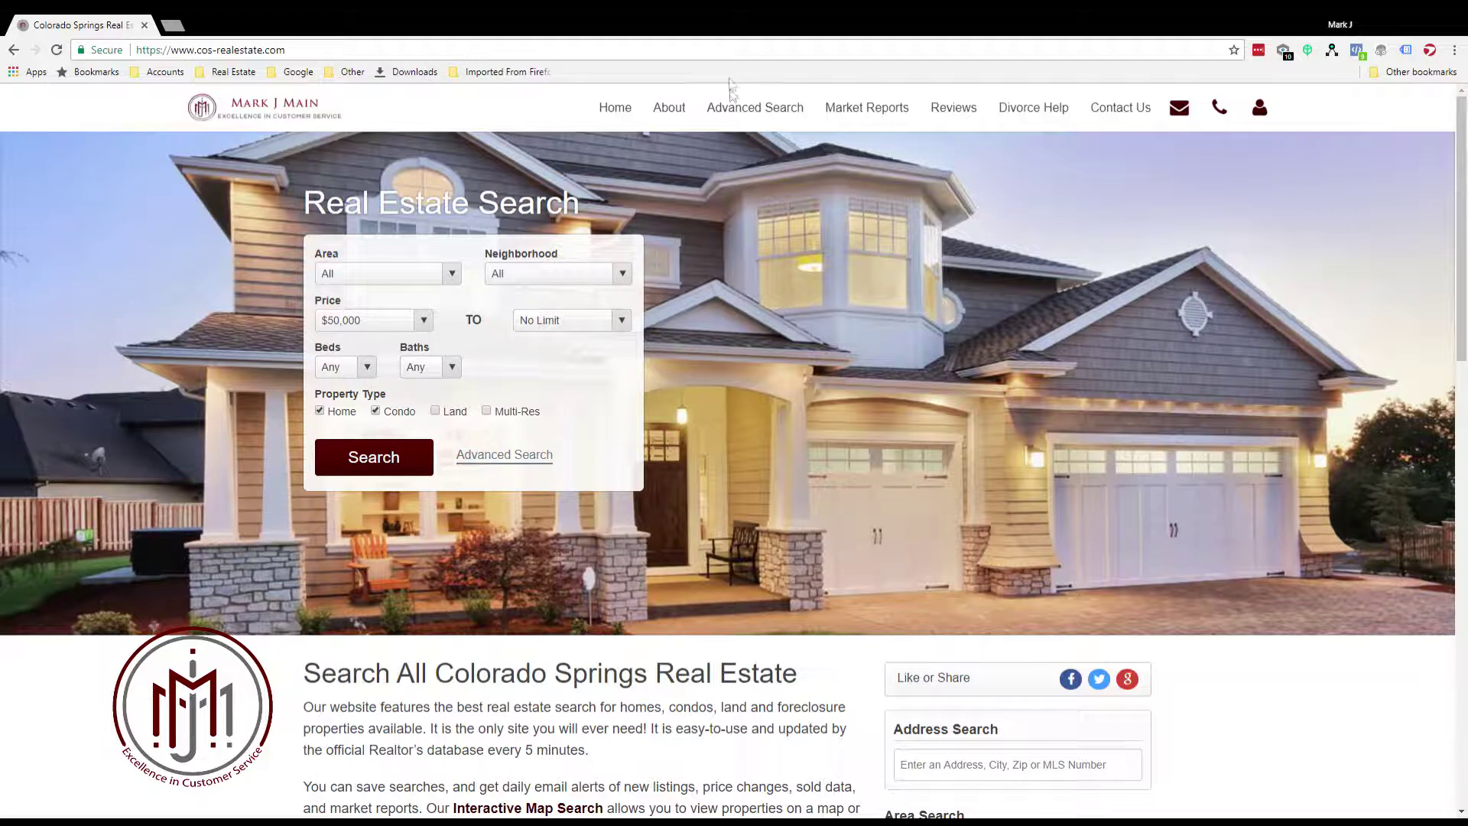
{"action": "left_click", "coordinate": [780, 116]}
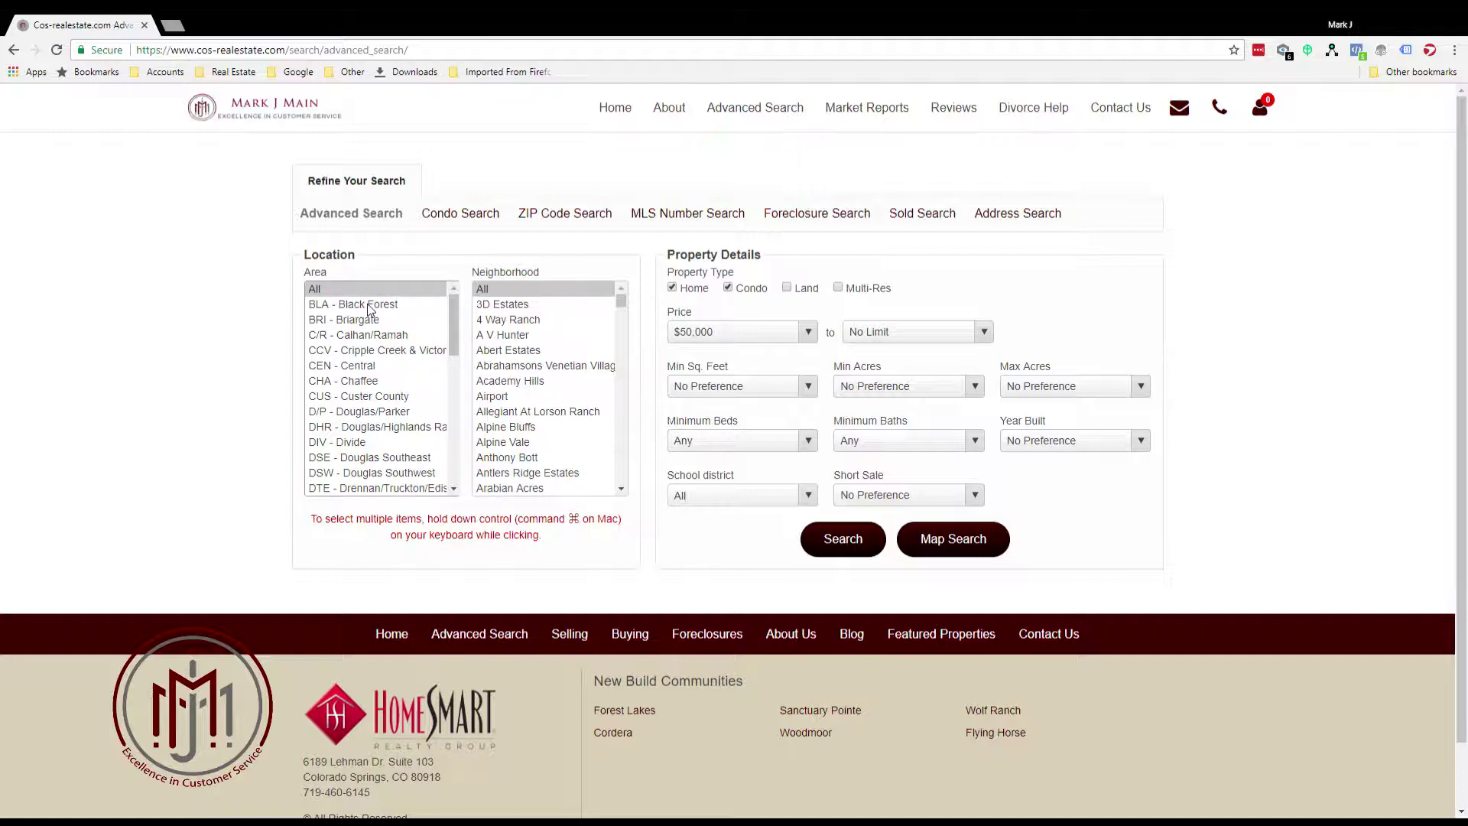
Select Black Forest, Northgate and Tri-Lakes as the search areas
{"action": "left_click", "coordinate": [368, 305]}
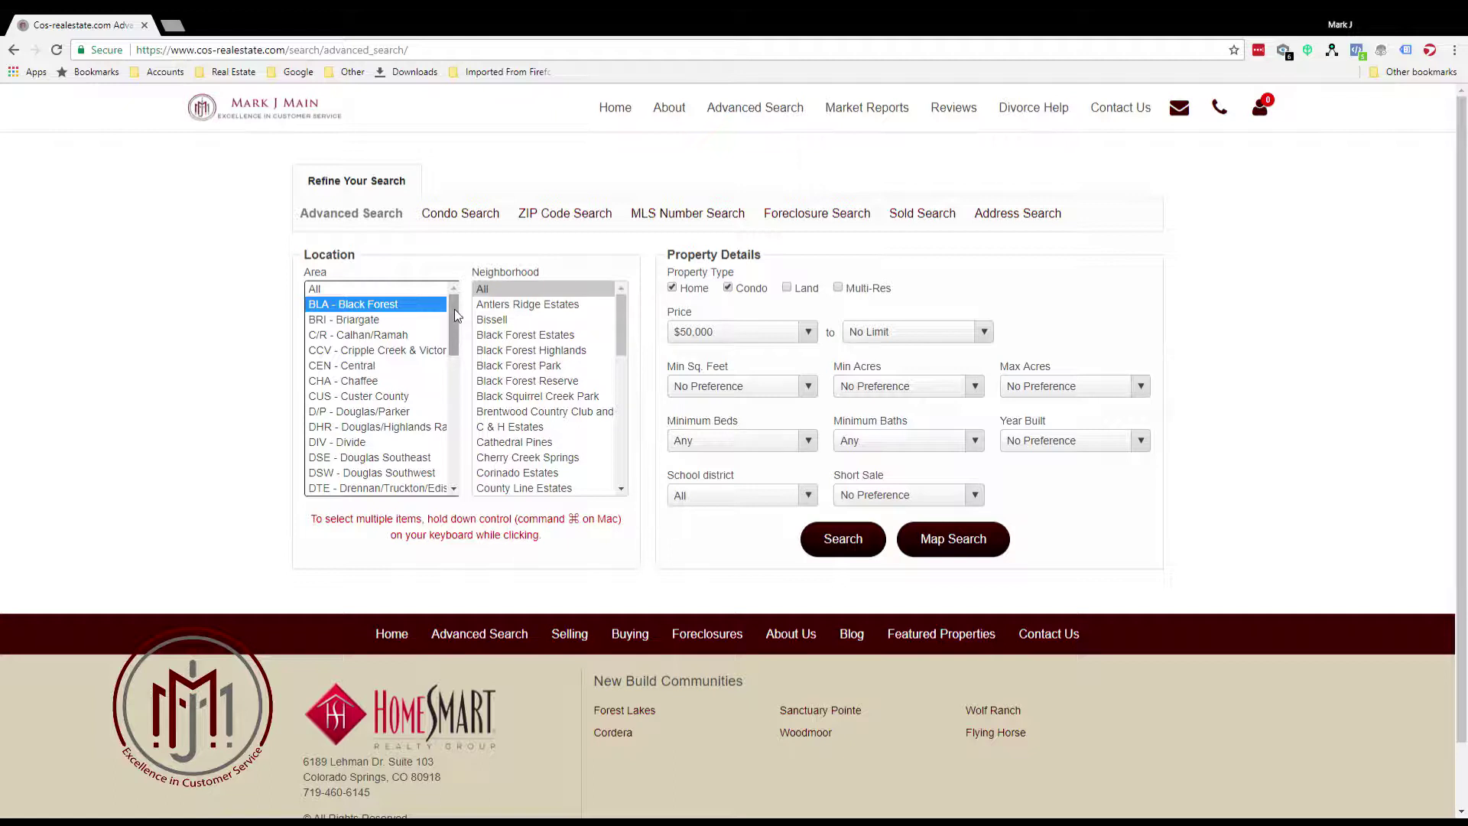
{"action": "left_click_drag", "start_coordinate": [454, 309], "coordinate": [364, 402]}
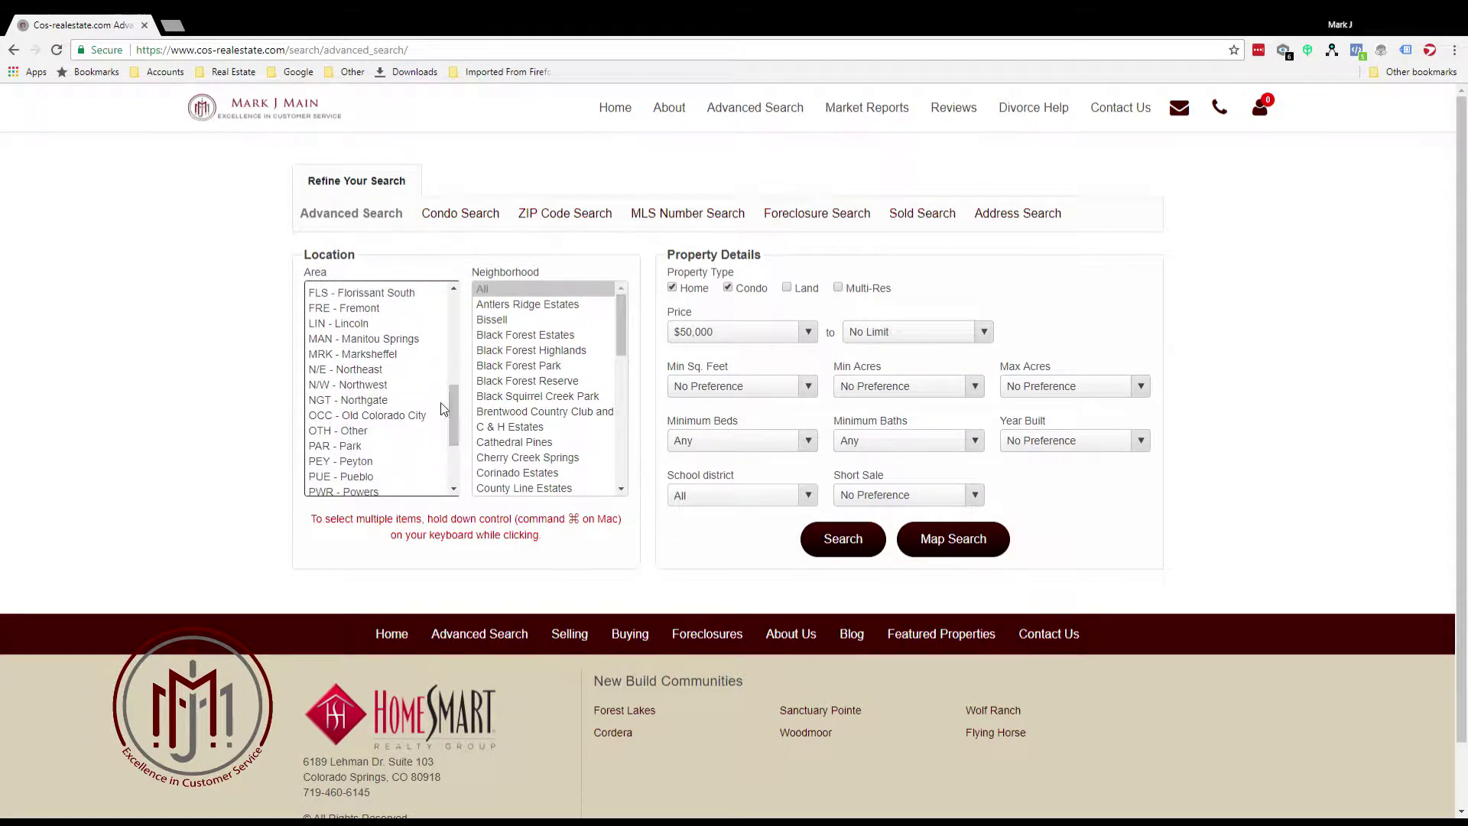
{"action": "left_click", "coordinate": [344, 400]}
{"action": "left_click_drag", "start_coordinate": [453, 403], "coordinate": [455, 442]}
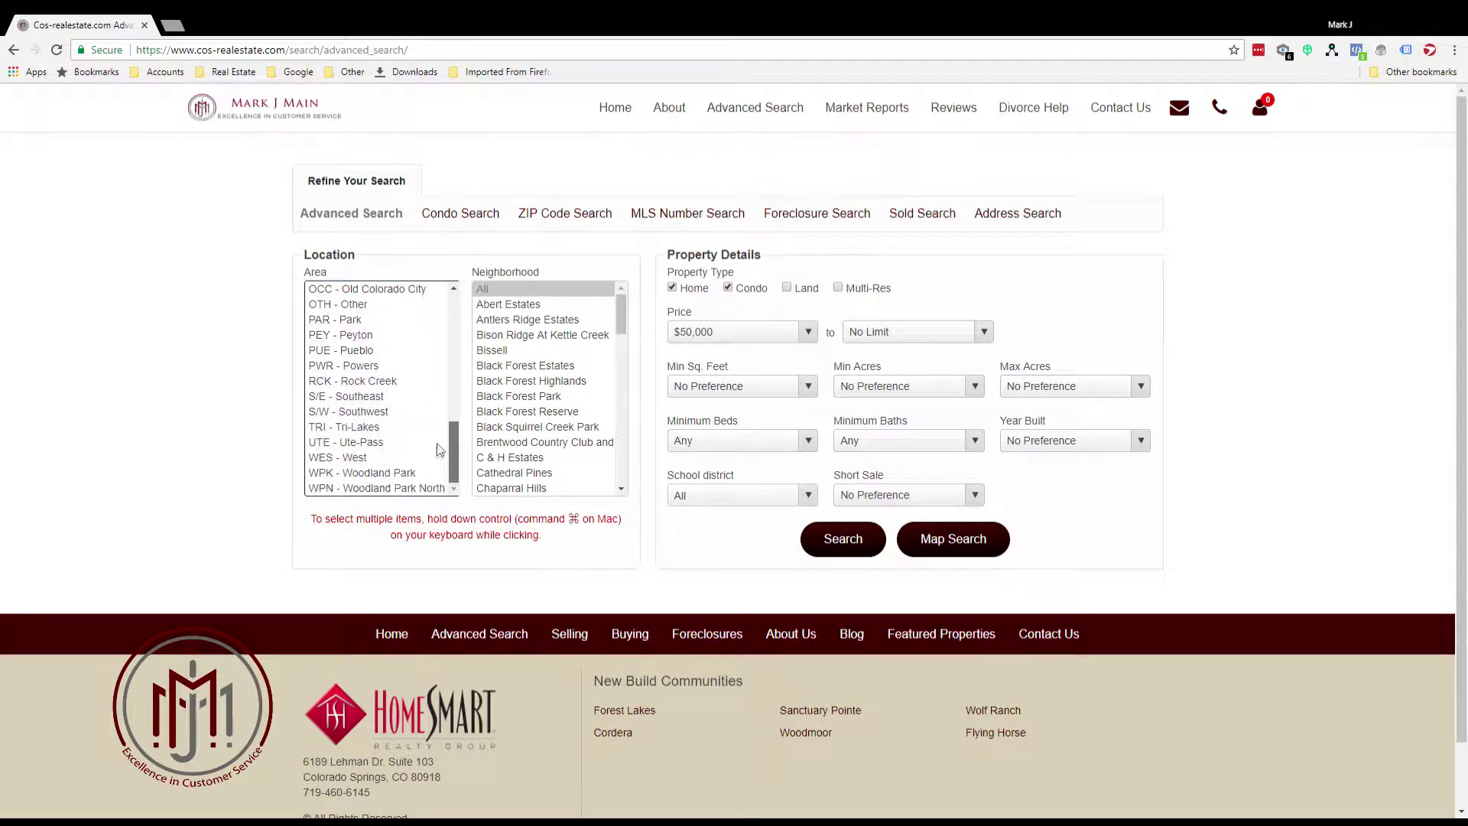
{"action": "left_click", "coordinate": [321, 427]}
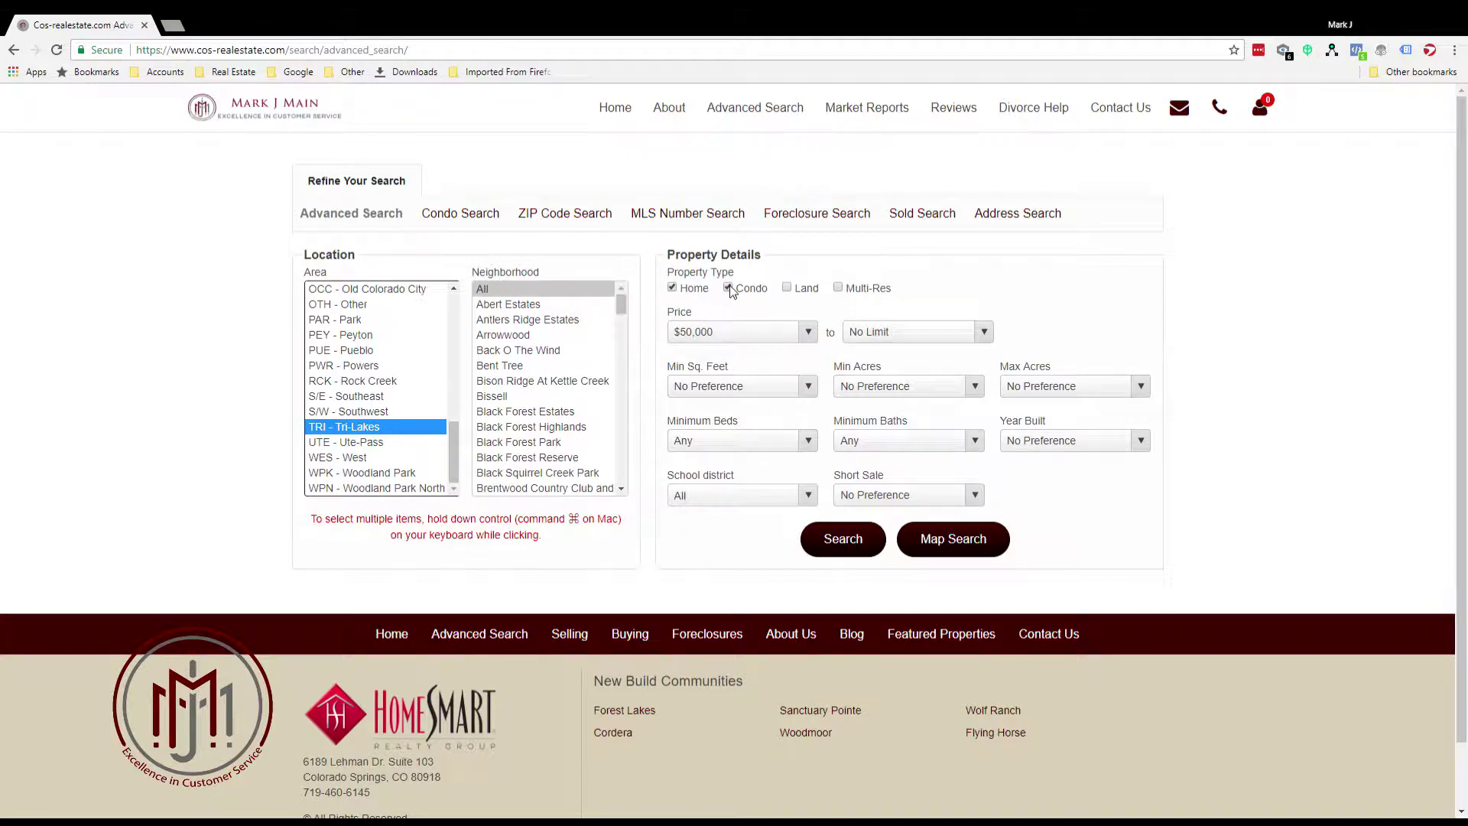
Search homes only, priced $300,000–$500,000, with 3+ beds and 2+ baths
{"action": "left_click", "coordinate": [728, 287]}
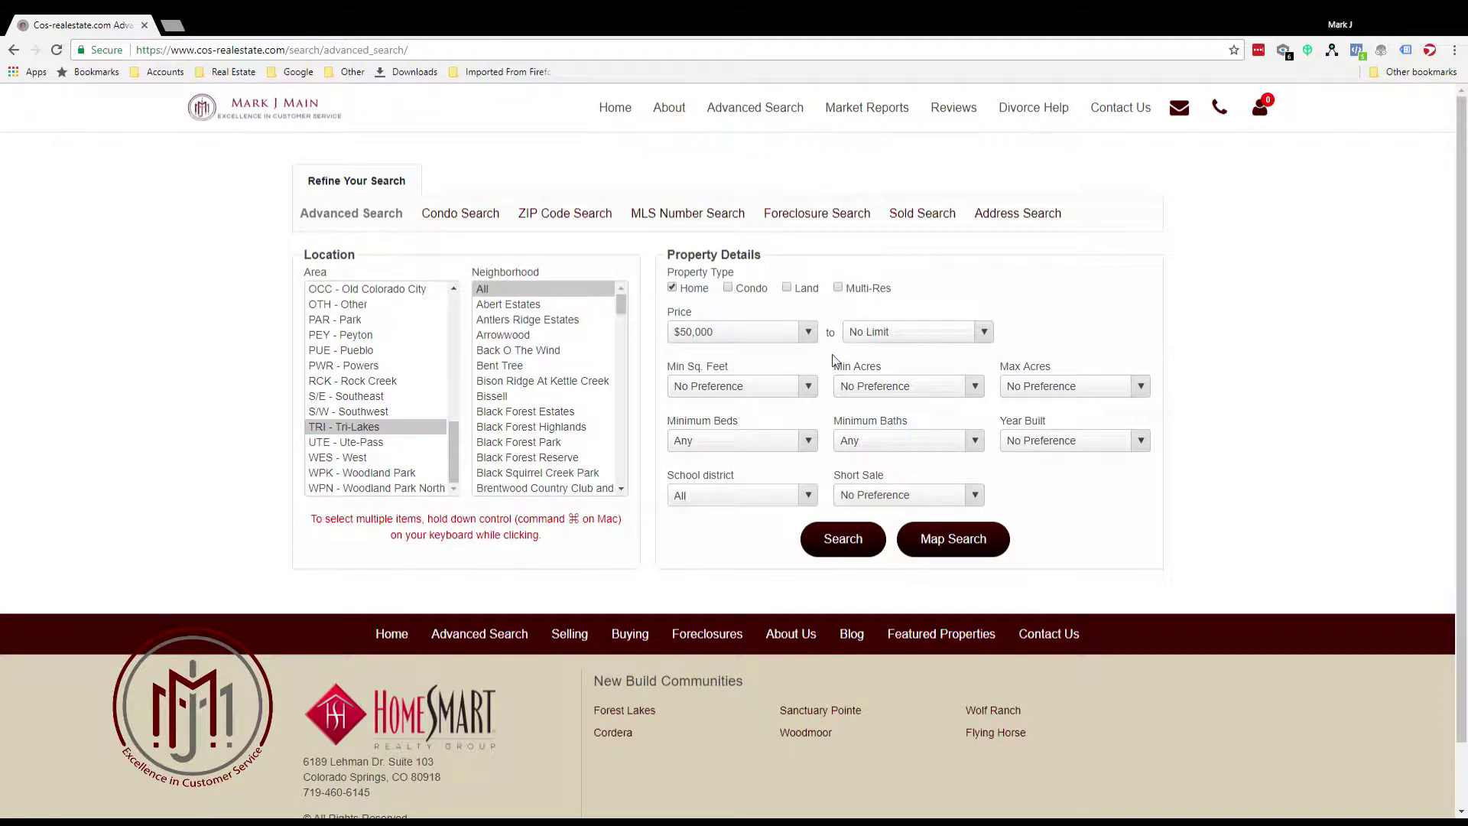
{"action": "left_click", "coordinate": [808, 331]}
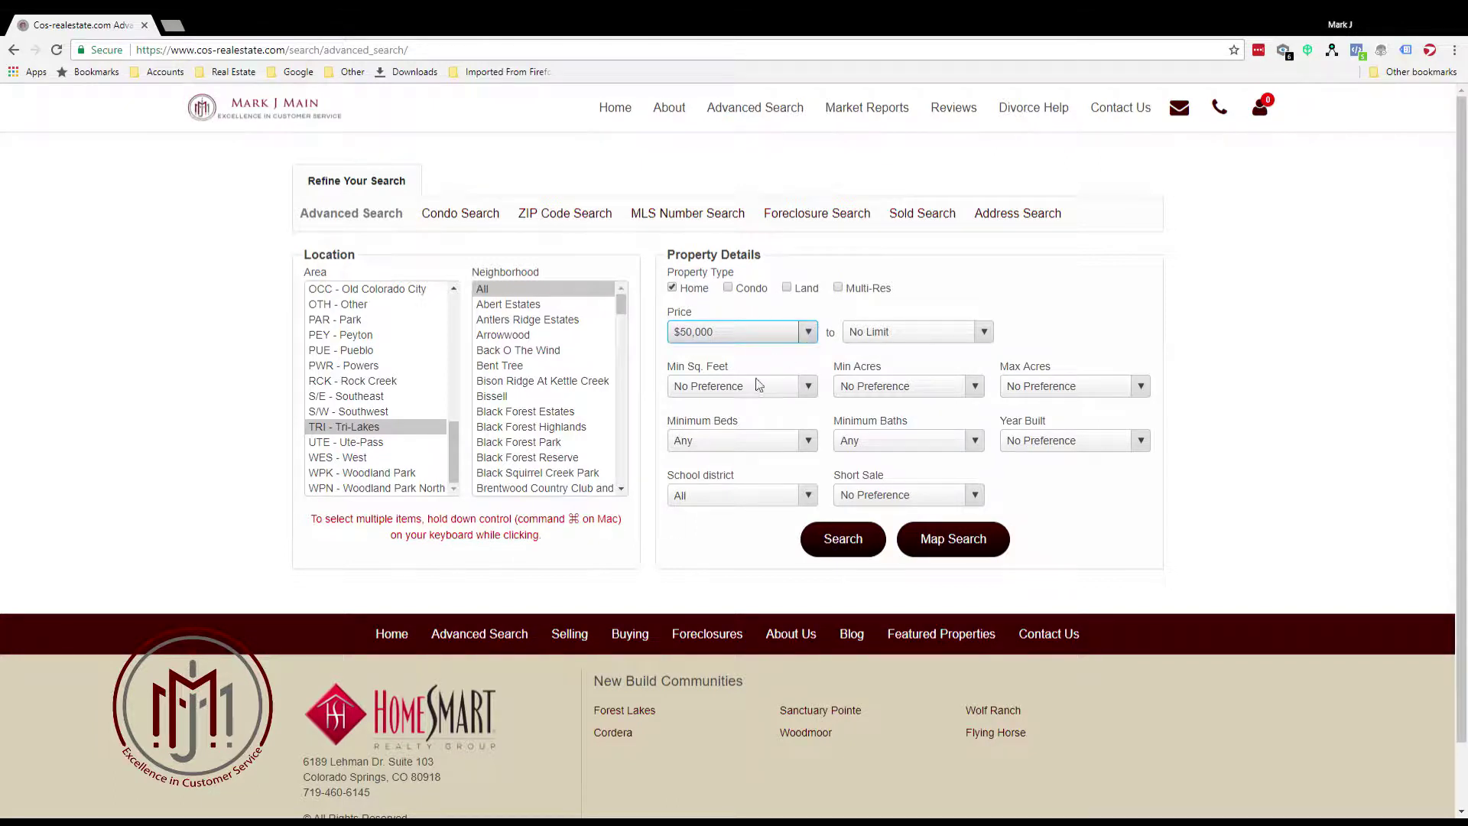
{"action": "left_click", "coordinate": [754, 430]}
{"action": "left_click", "coordinate": [984, 332]}
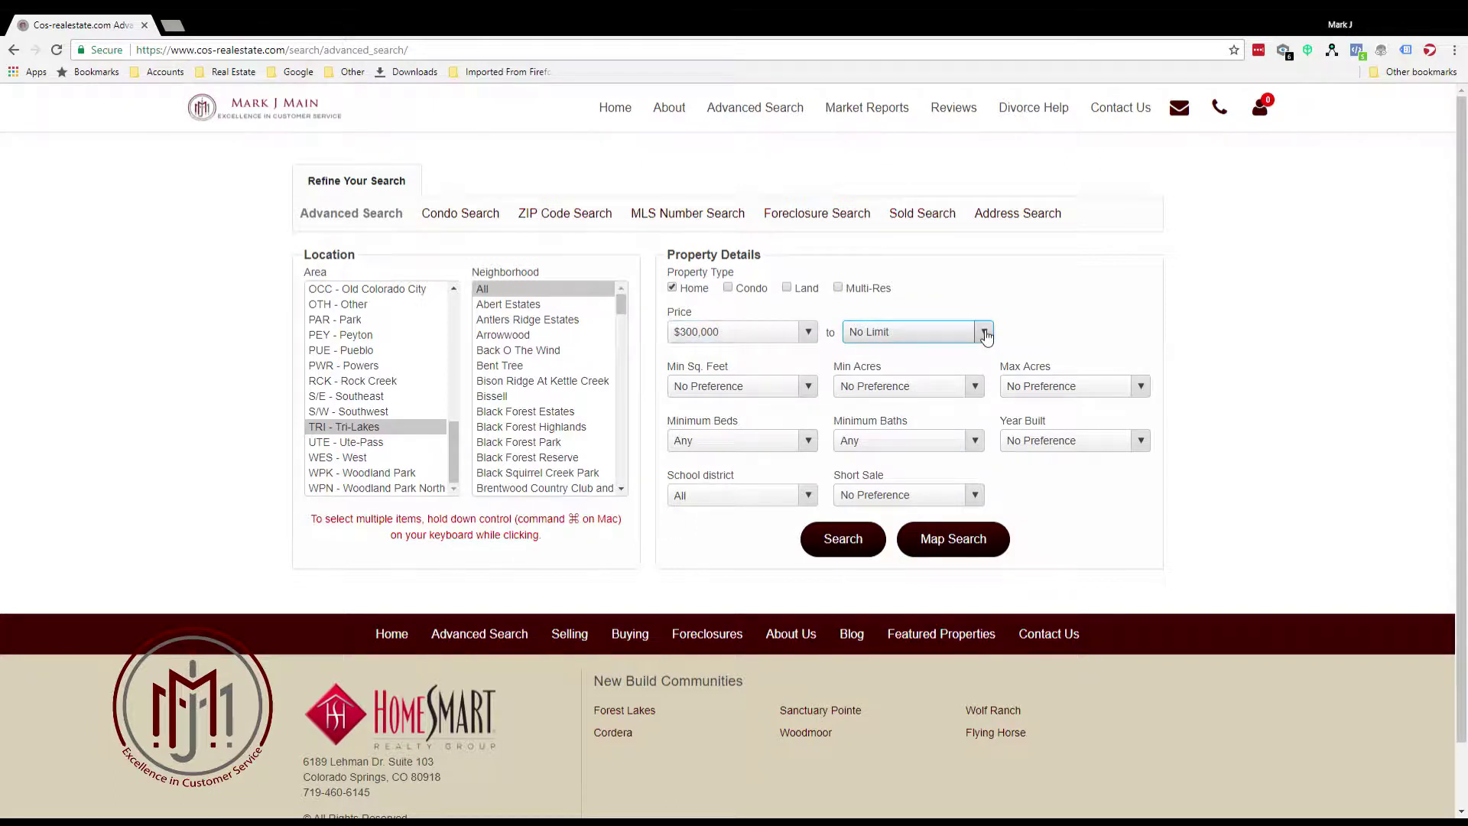
{"action": "left_click", "coordinate": [885, 496]}
{"action": "left_click", "coordinate": [806, 445]}
{"action": "left_click", "coordinate": [698, 501]}
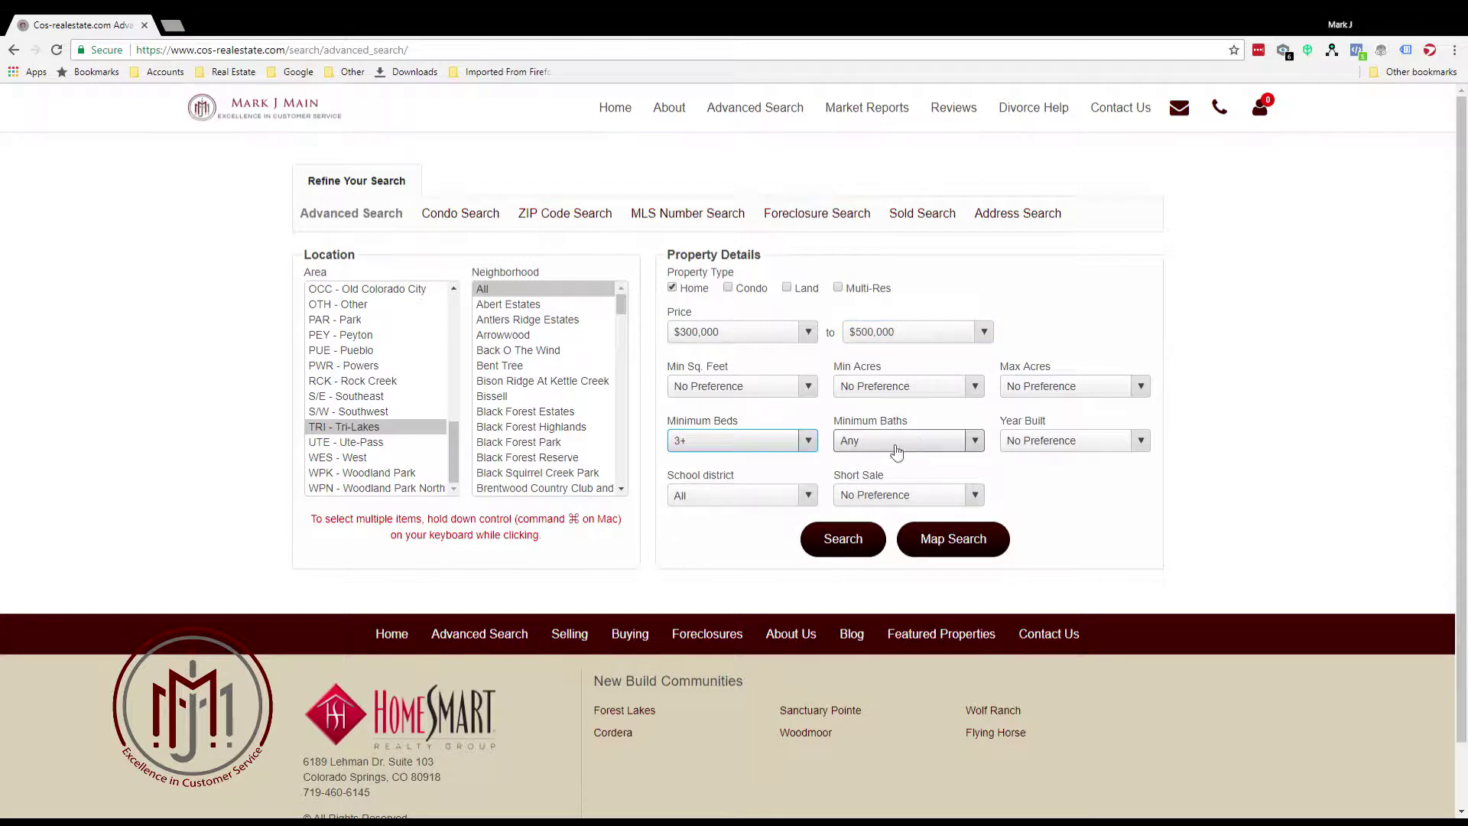
{"action": "left_click", "coordinate": [887, 440]}
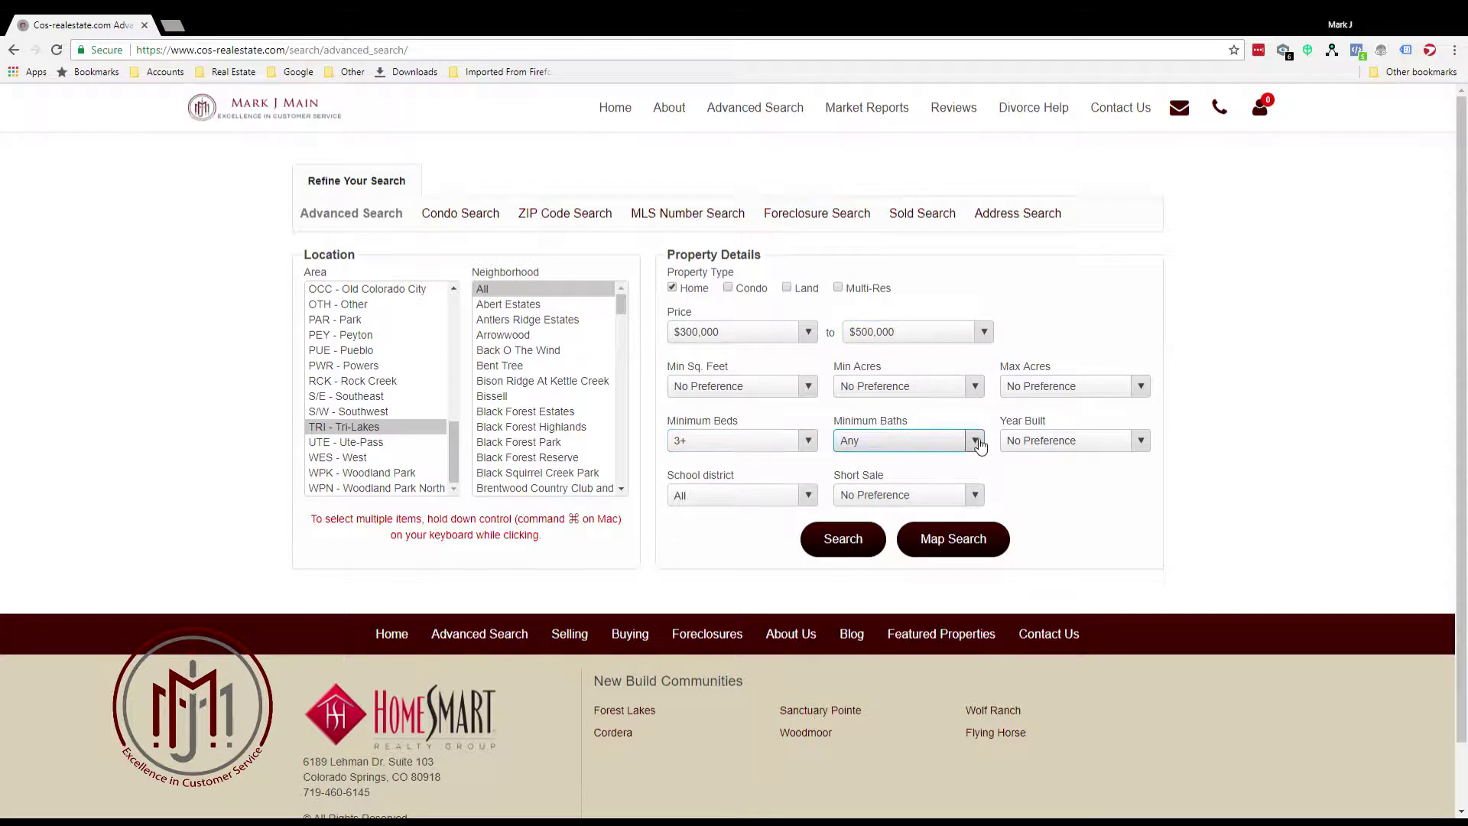
{"action": "left_click", "coordinate": [856, 489]}
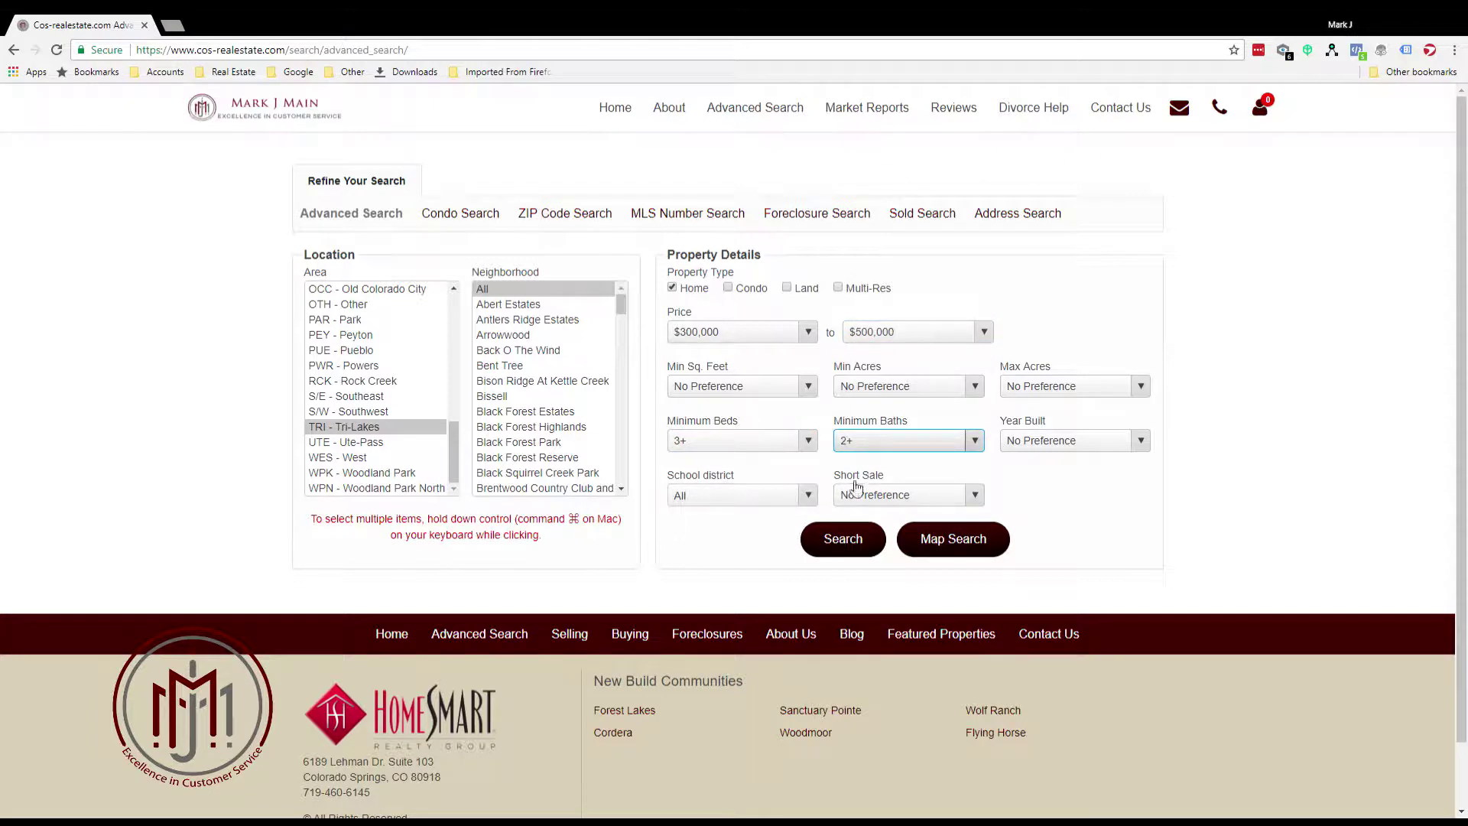
{"action": "left_click", "coordinate": [848, 541]}
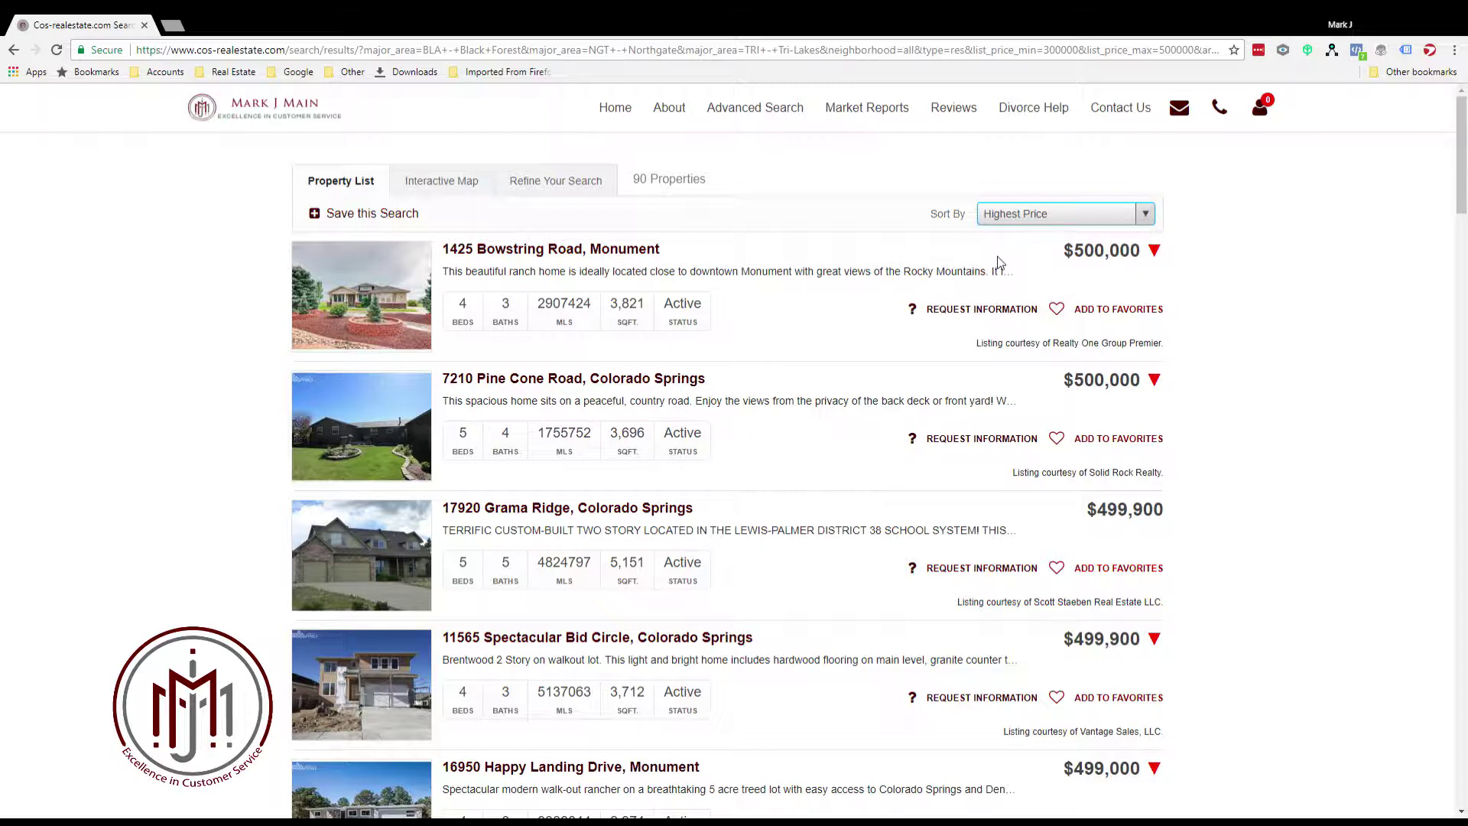
Sort the 90 results by Newest and scroll through the listings and back
{"action": "key", "text": "n"}
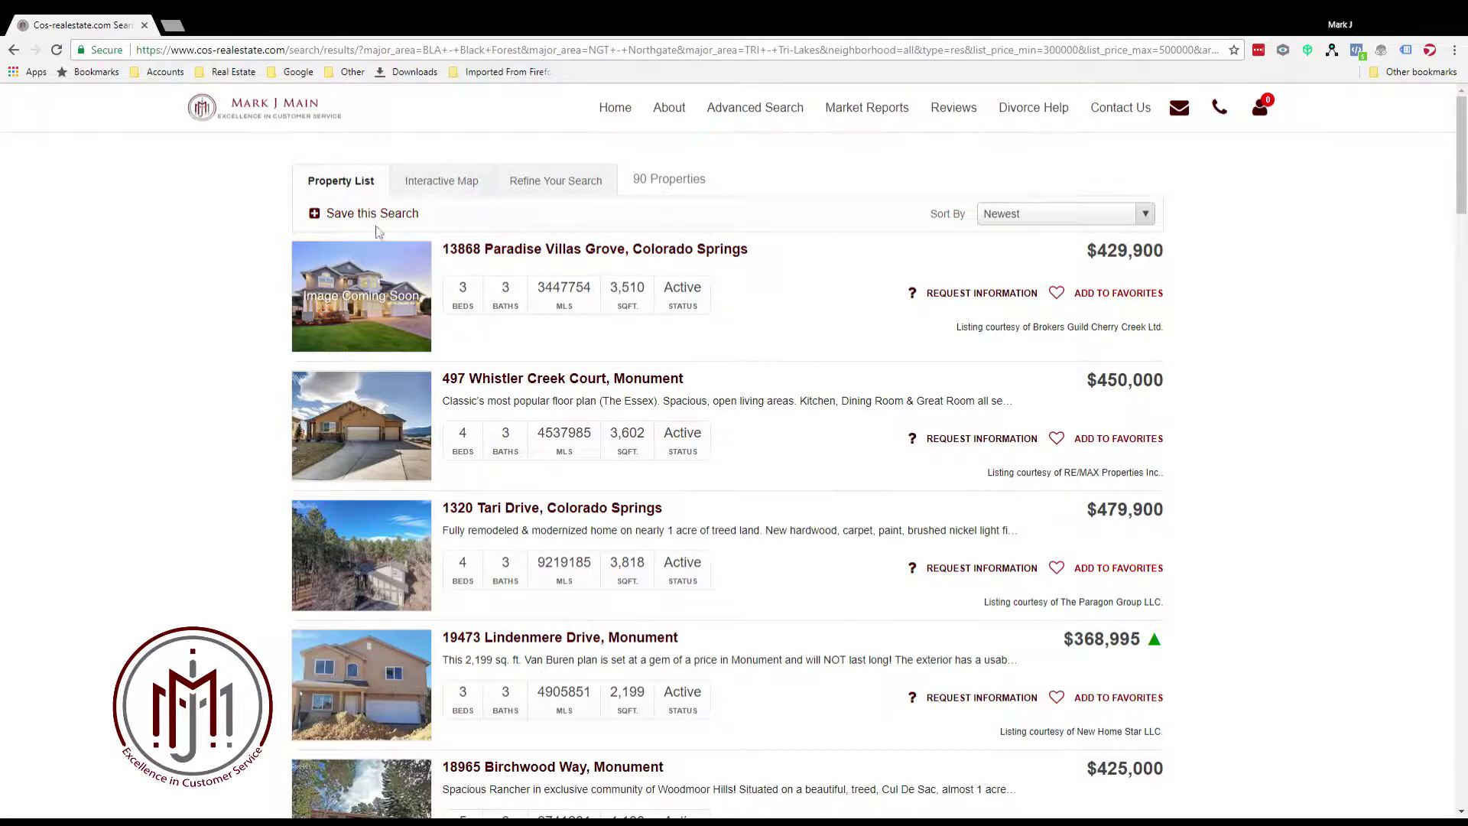
{"action": "scroll", "coordinate": [602, 348], "scroll_direction": "down", "scroll_amount": 2}
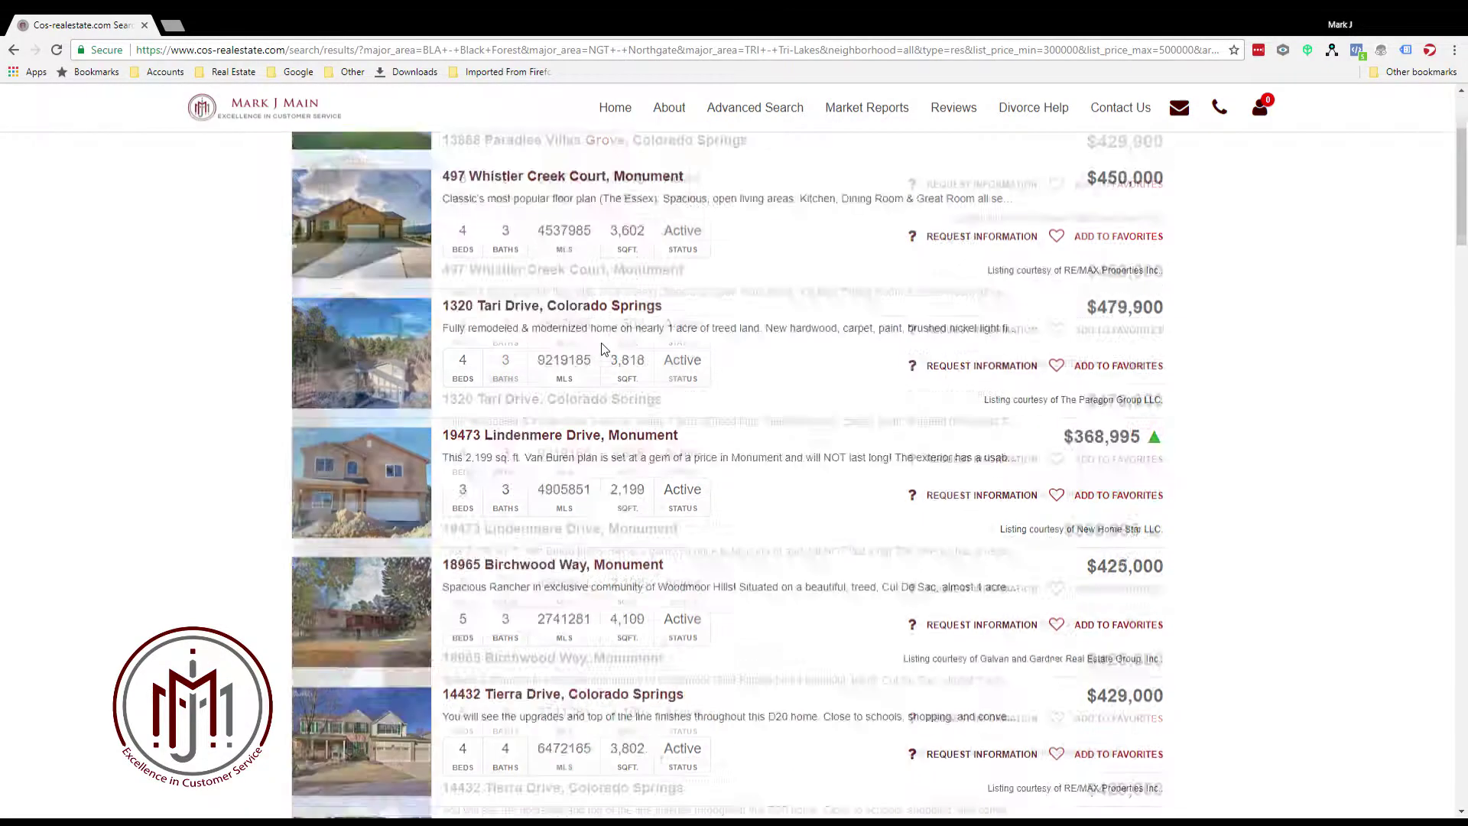
{"action": "scroll", "coordinate": [602, 348], "scroll_direction": "down", "scroll_amount": 20}
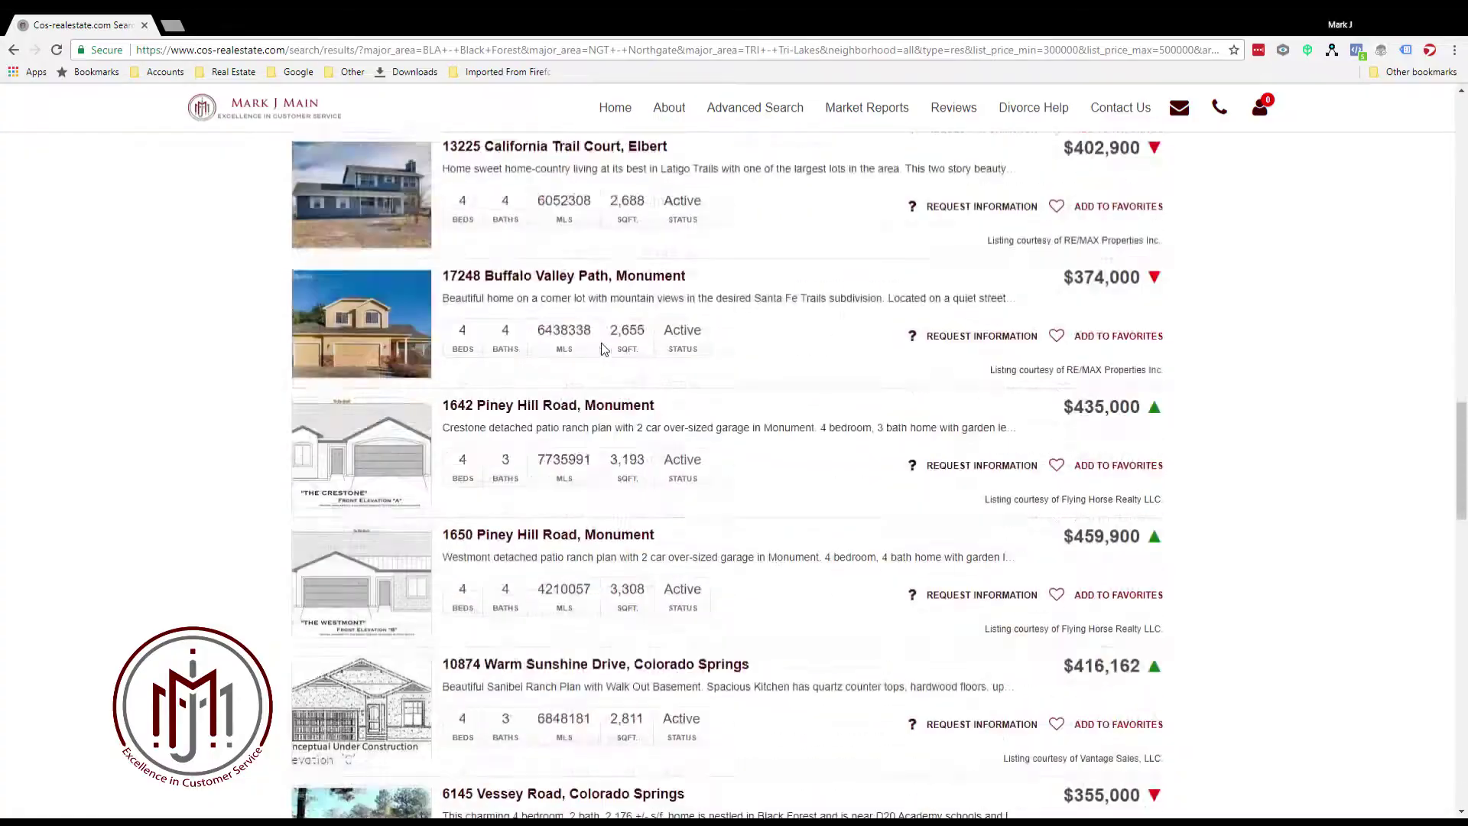
{"action": "scroll", "coordinate": [602, 349], "scroll_direction": "down", "scroll_amount": 20}
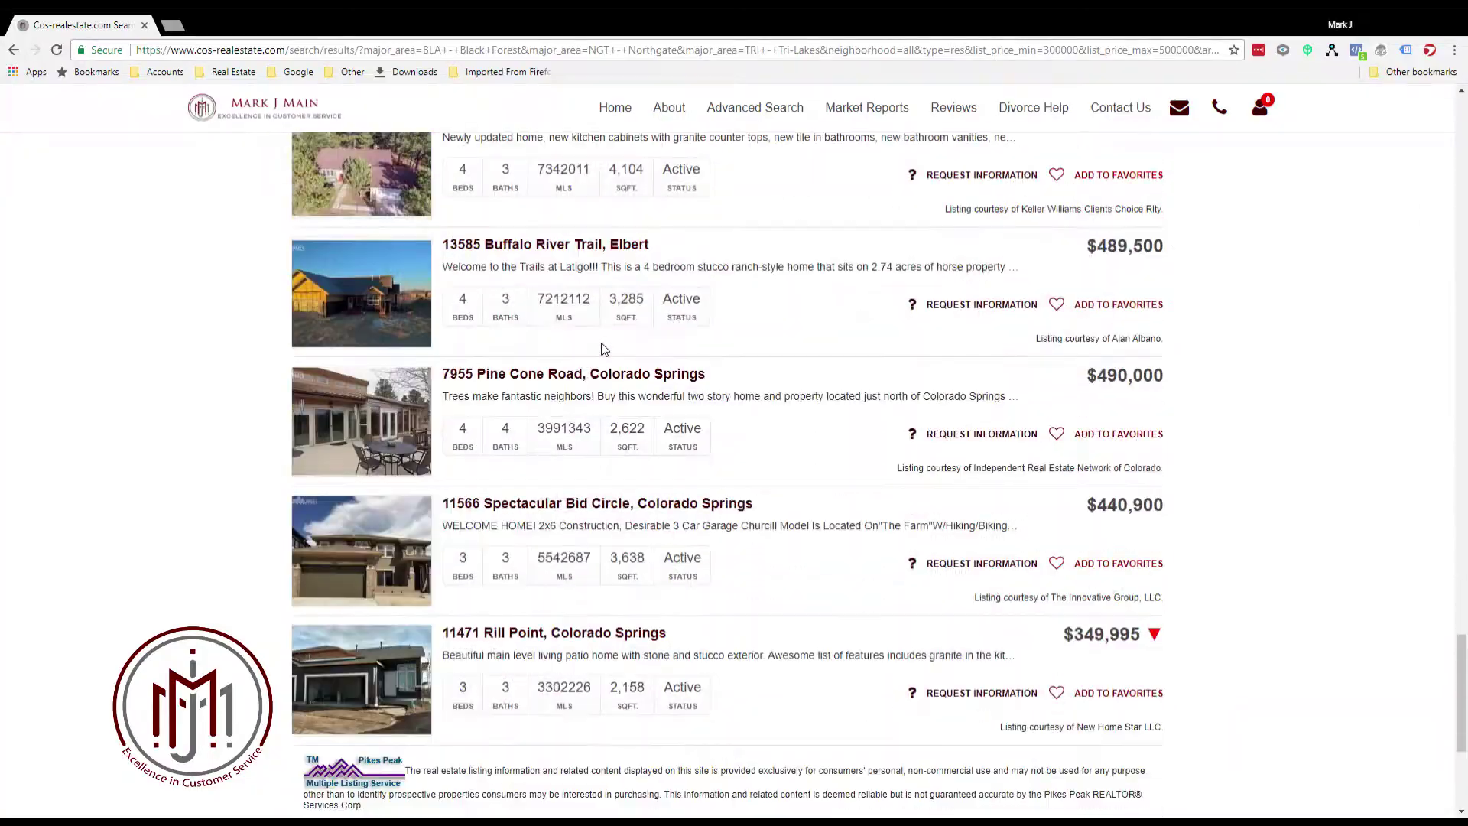
{"action": "scroll", "coordinate": [602, 349], "scroll_direction": "up", "scroll_amount": 20}
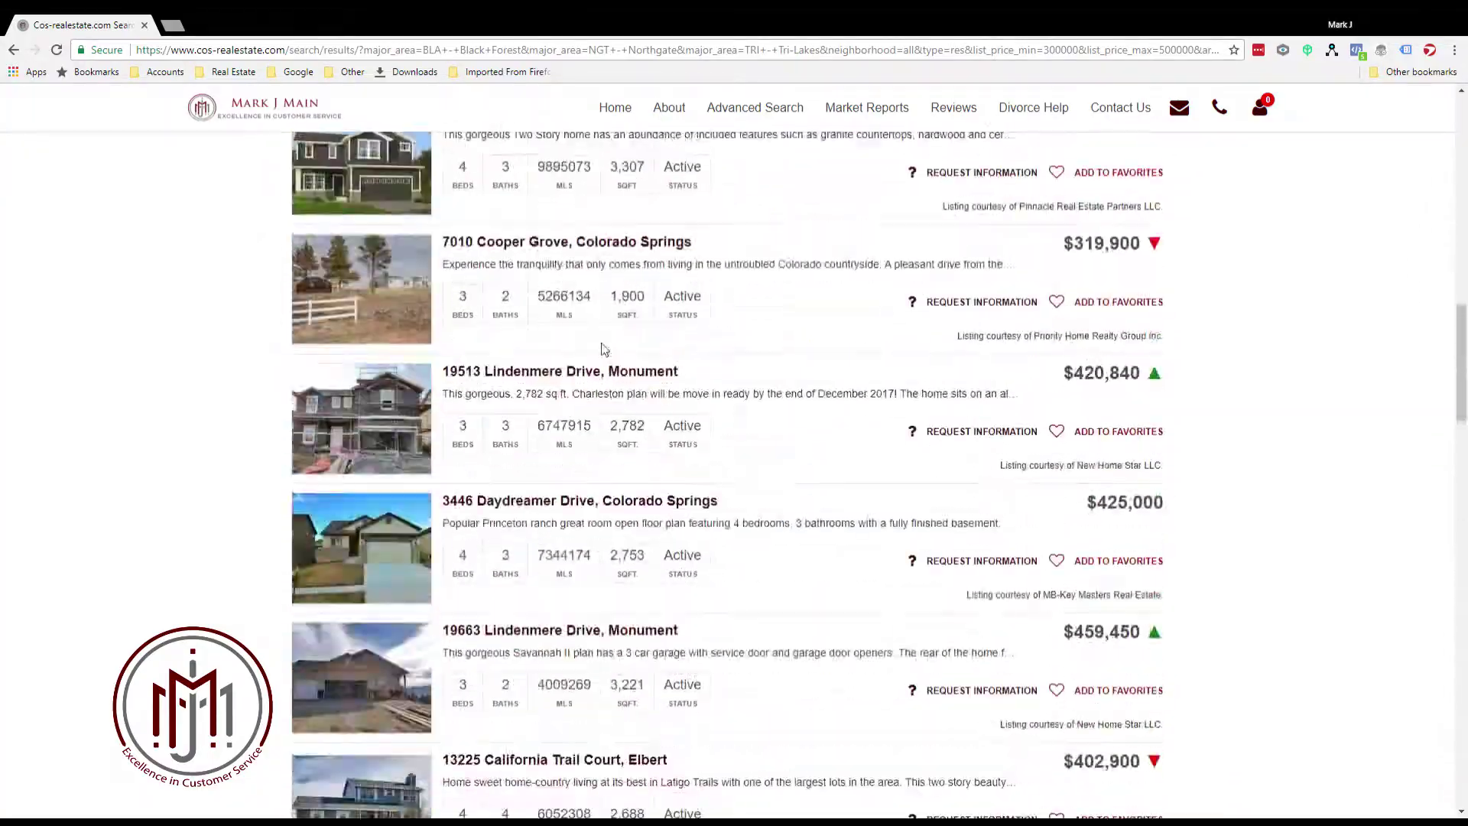
{"action": "scroll", "coordinate": [602, 349], "scroll_direction": "up", "scroll_amount": 20}
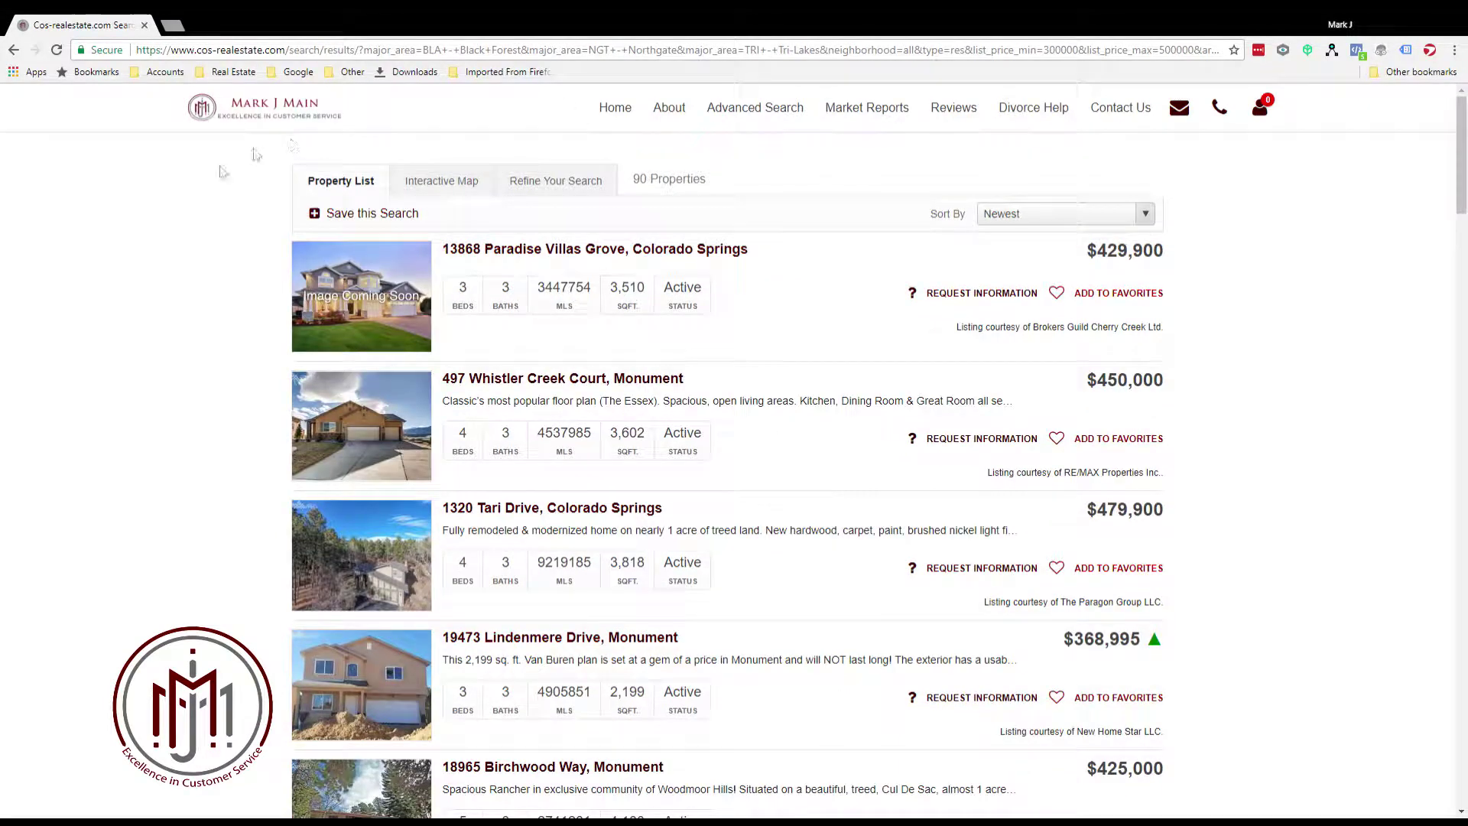
Save this search as 'My Search' with Daily frequency and dismiss the confirmation
{"action": "left_click", "coordinate": [357, 218]}
{"action": "left_click", "coordinate": [588, 214]}
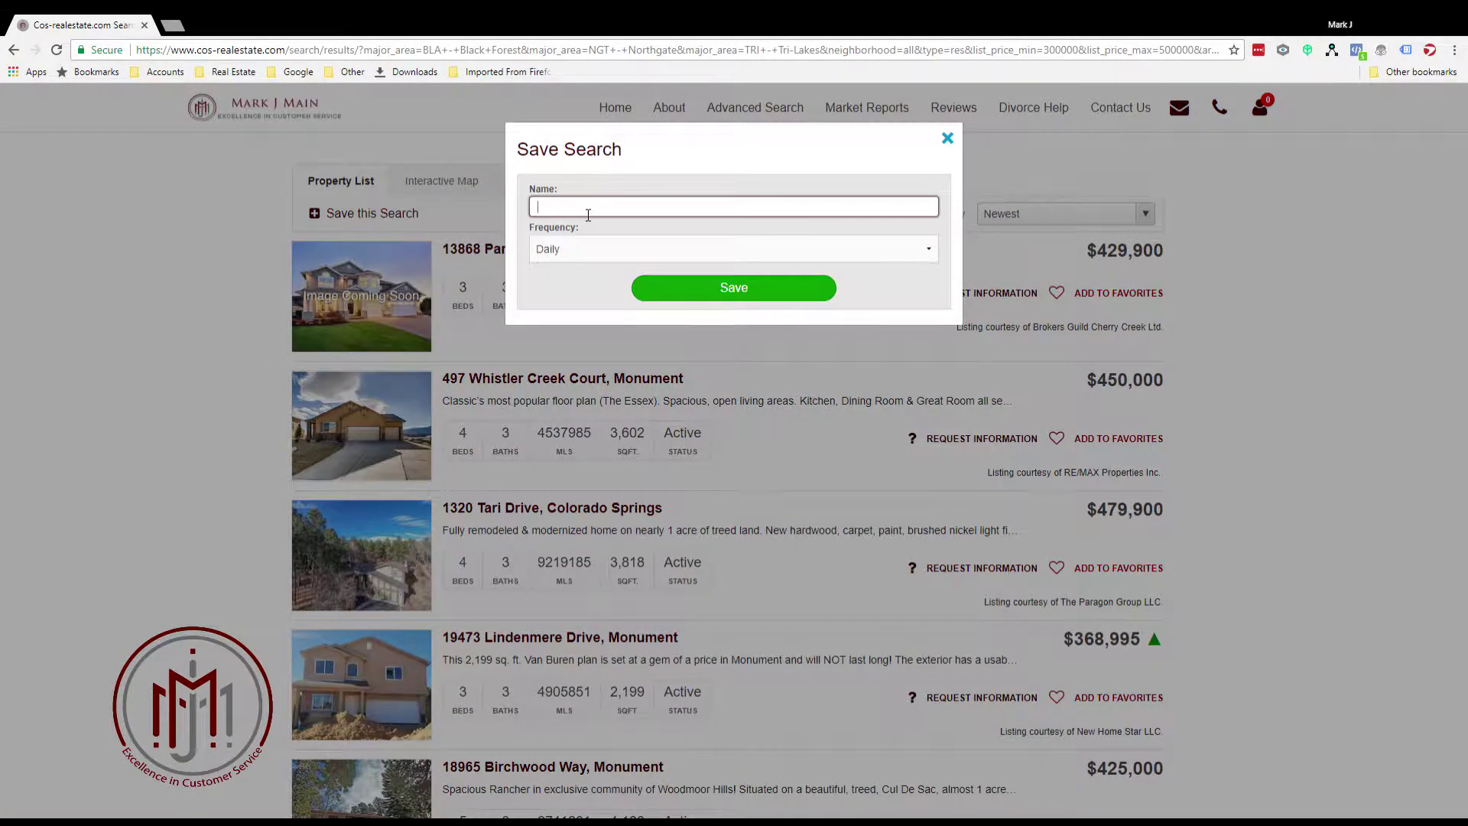
{"action": "type", "text": "My"}
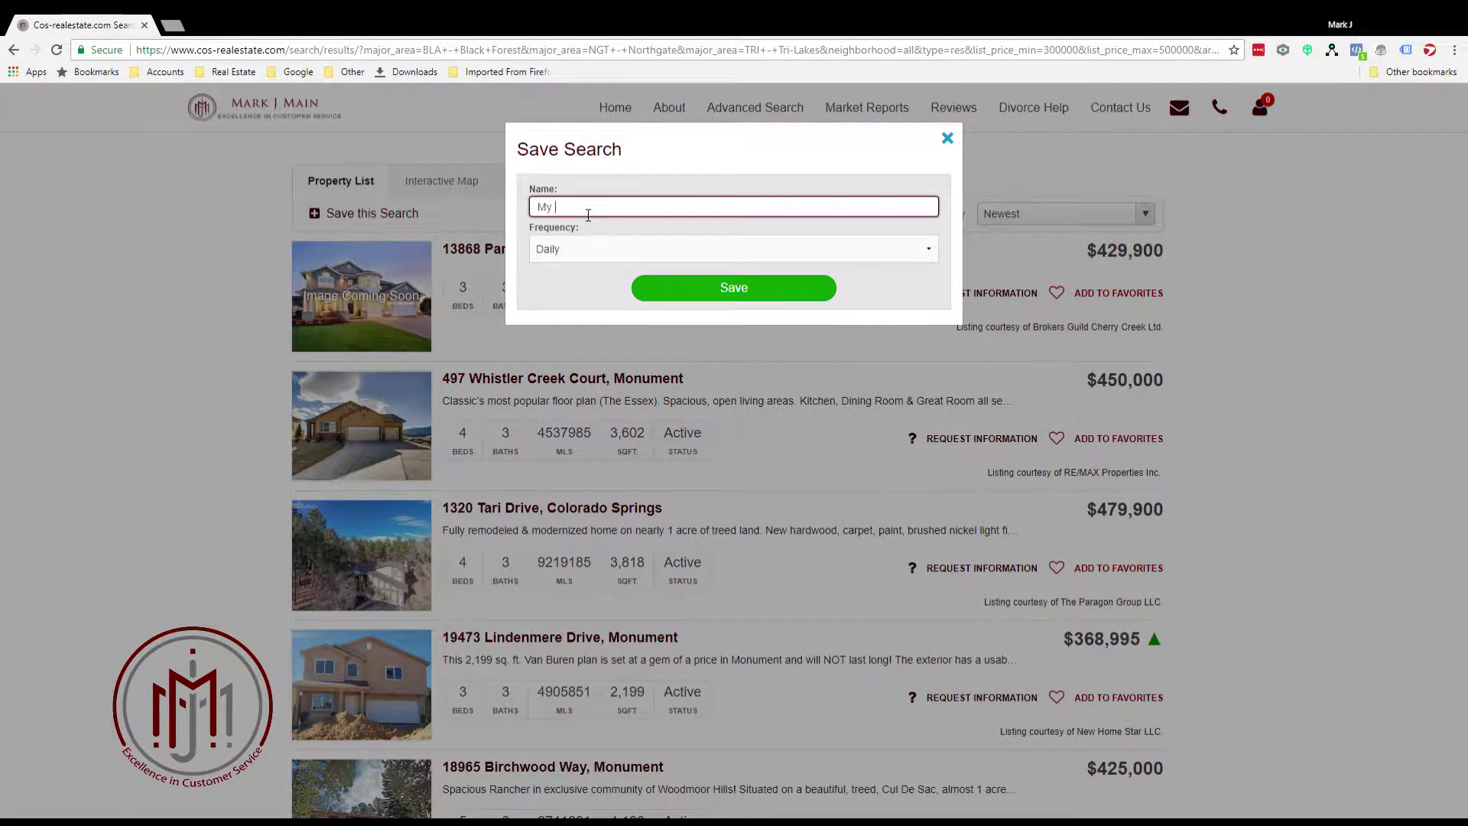
{"action": "type", "text": " Search"}
{"action": "left_click", "coordinate": [561, 250]}
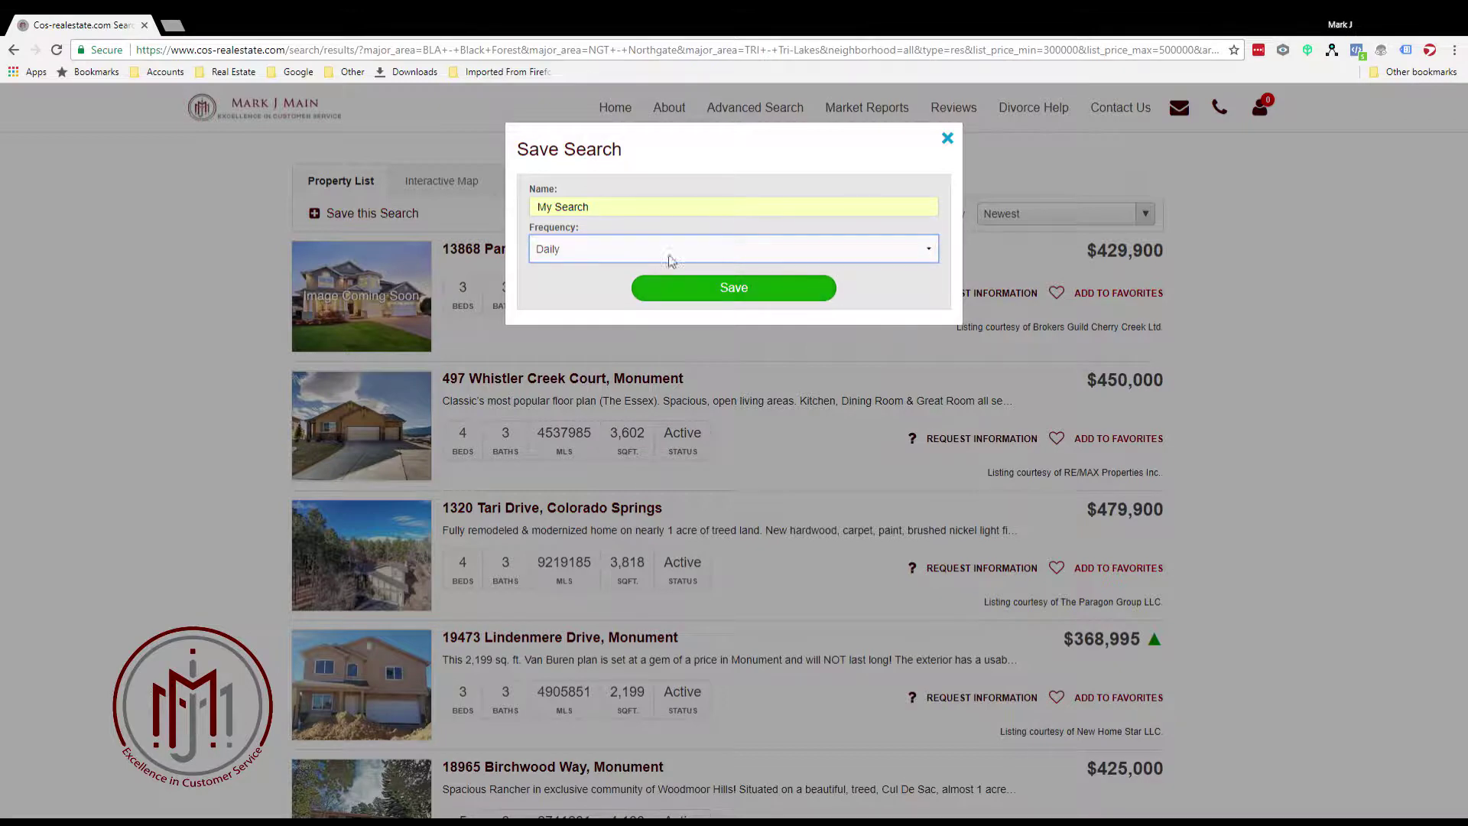
{"action": "left_click", "coordinate": [711, 290]}
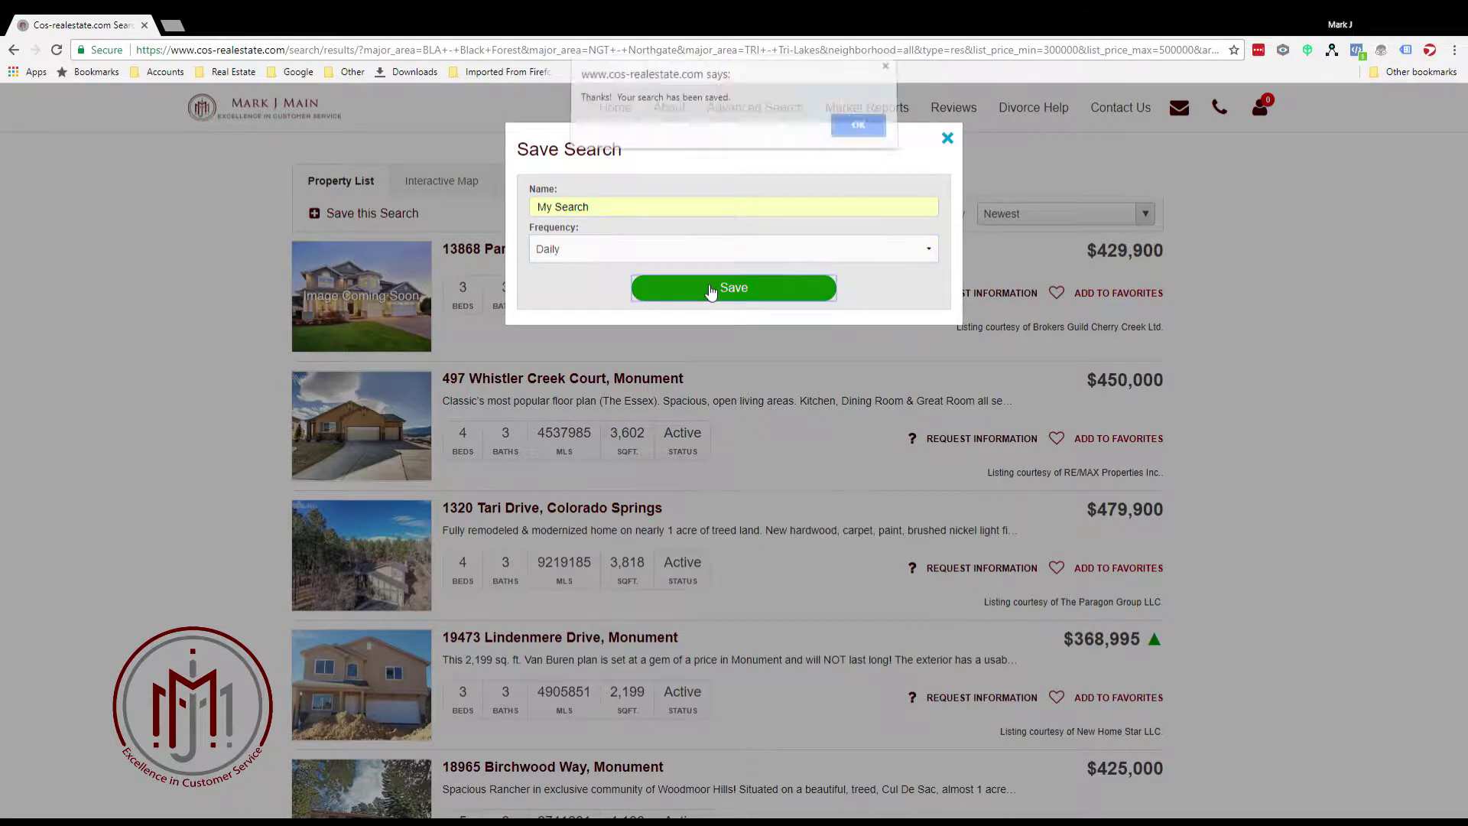
{"action": "left_click", "coordinate": [847, 129]}
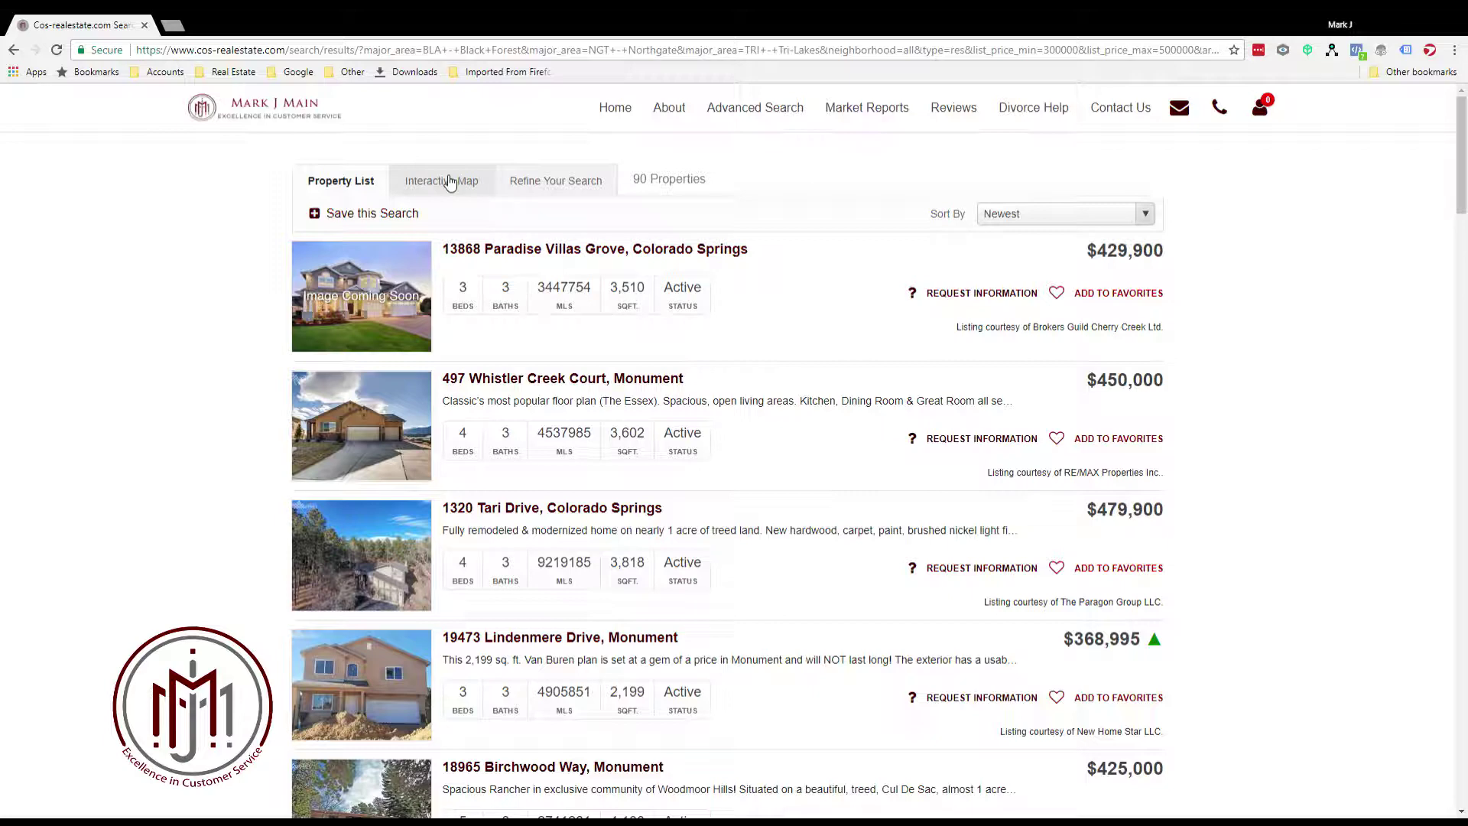
Show the results on the interactive map in Satellite view
{"action": "left_click", "coordinate": [423, 183]}
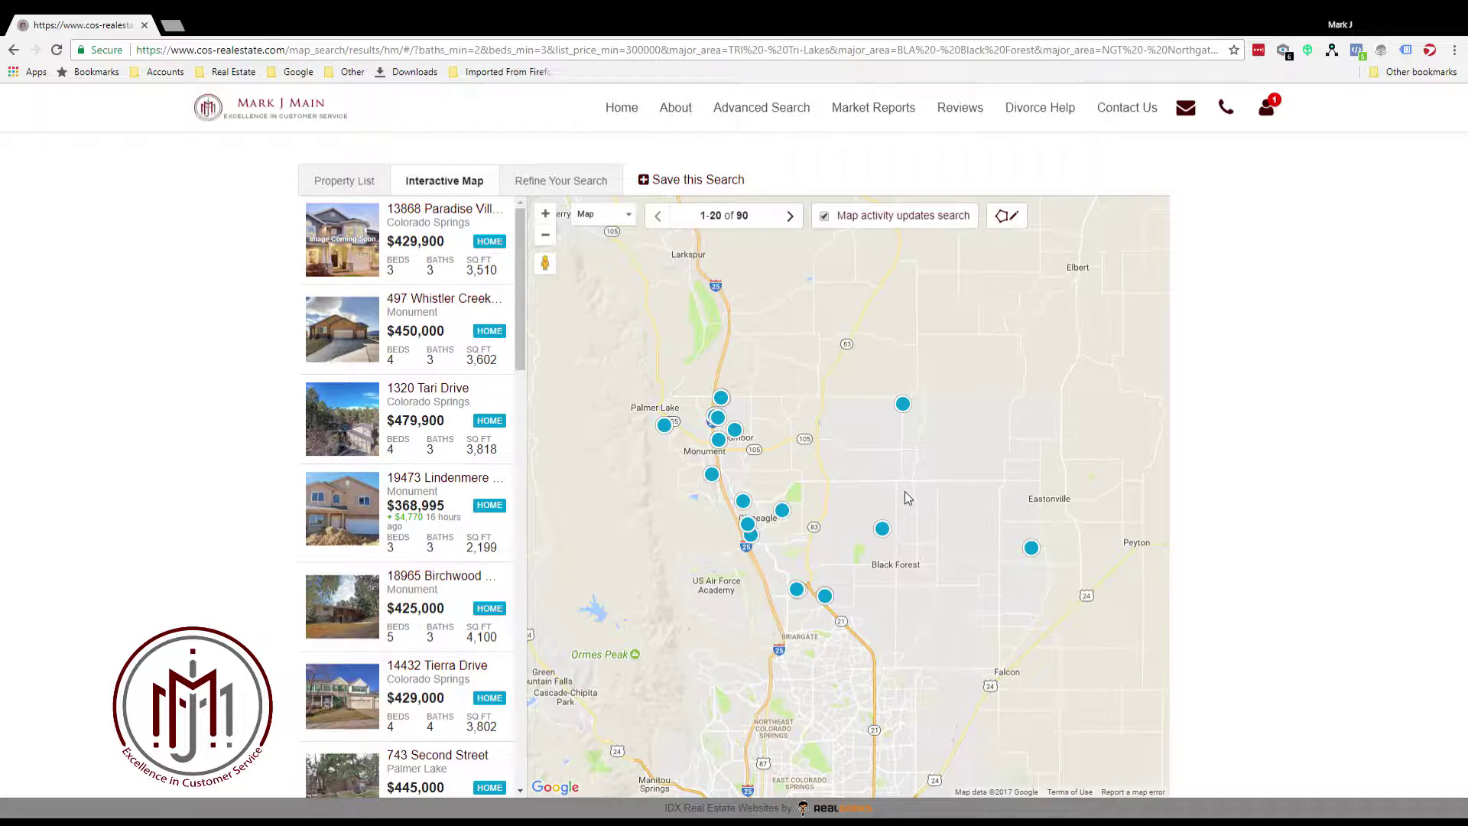
{"action": "scroll", "coordinate": [707, 601], "scroll_direction": "up", "scroll_amount": 2}
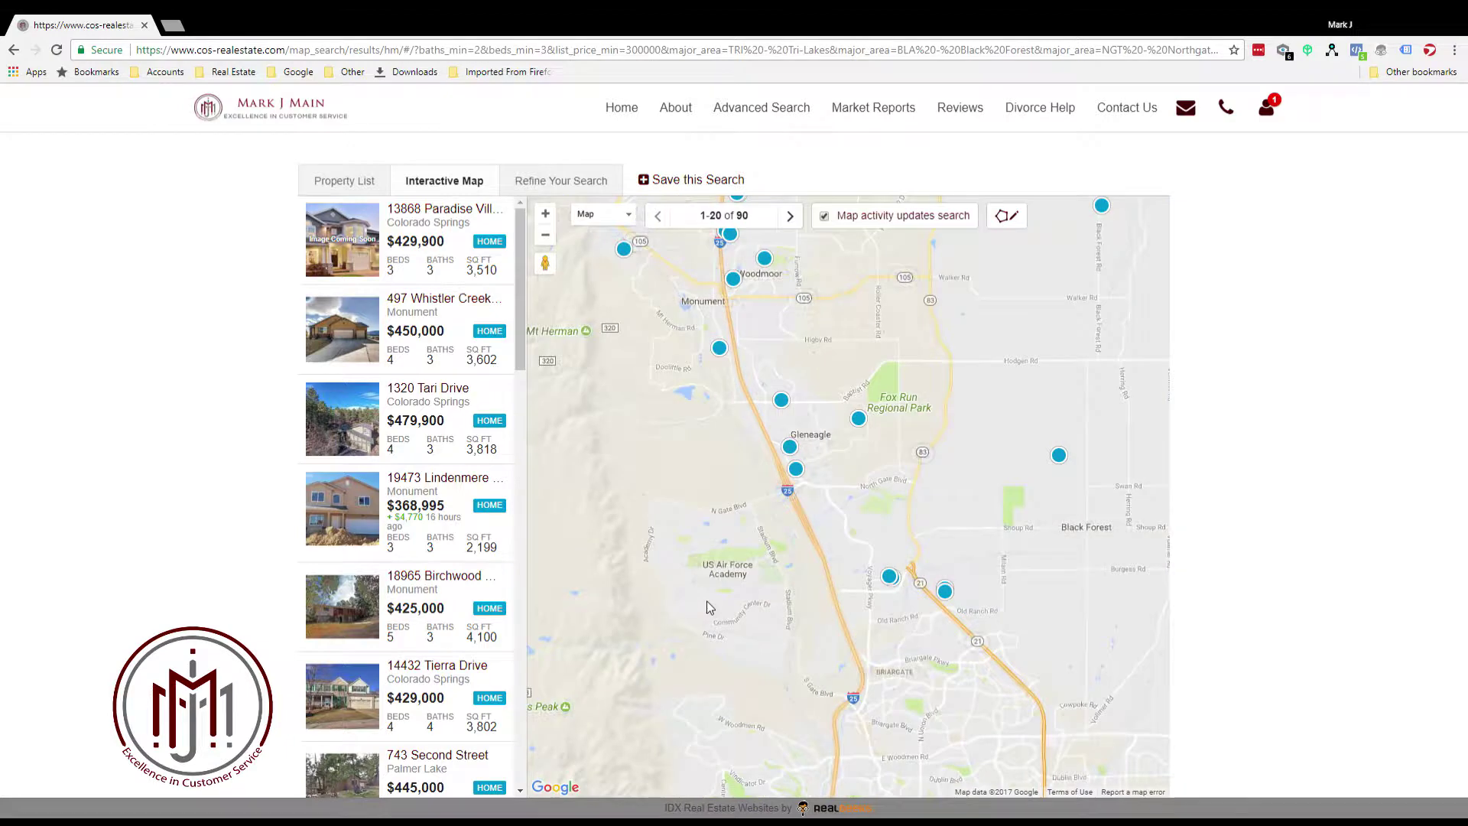
{"action": "scroll", "coordinate": [707, 564], "scroll_direction": "up", "scroll_amount": 1}
{"action": "scroll", "coordinate": [873, 423], "scroll_direction": "down", "scroll_amount": 1}
{"action": "scroll", "coordinate": [873, 424], "scroll_direction": "up", "scroll_amount": 1}
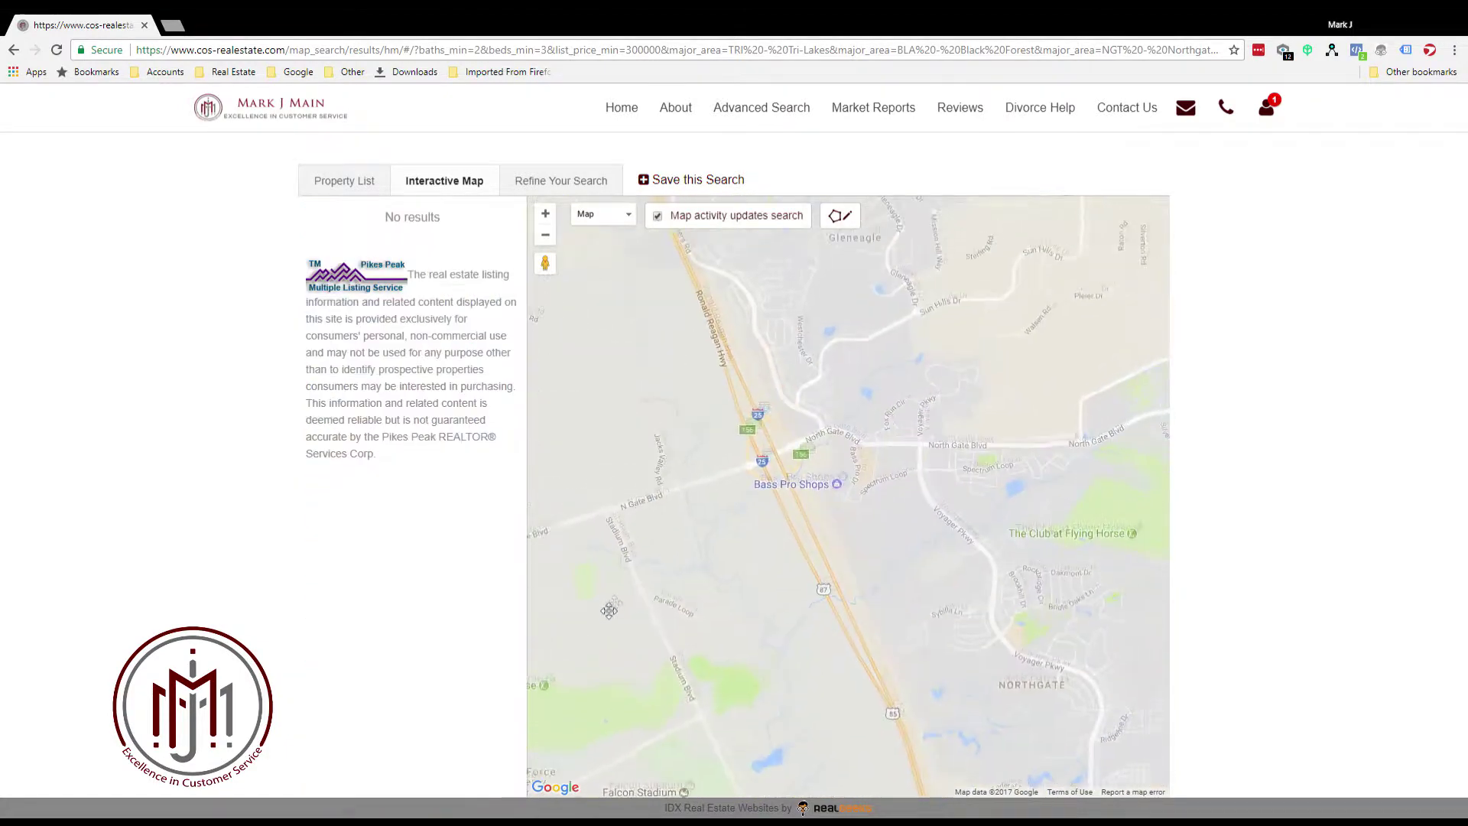
{"action": "mouse_move", "coordinate": [432, 448]}
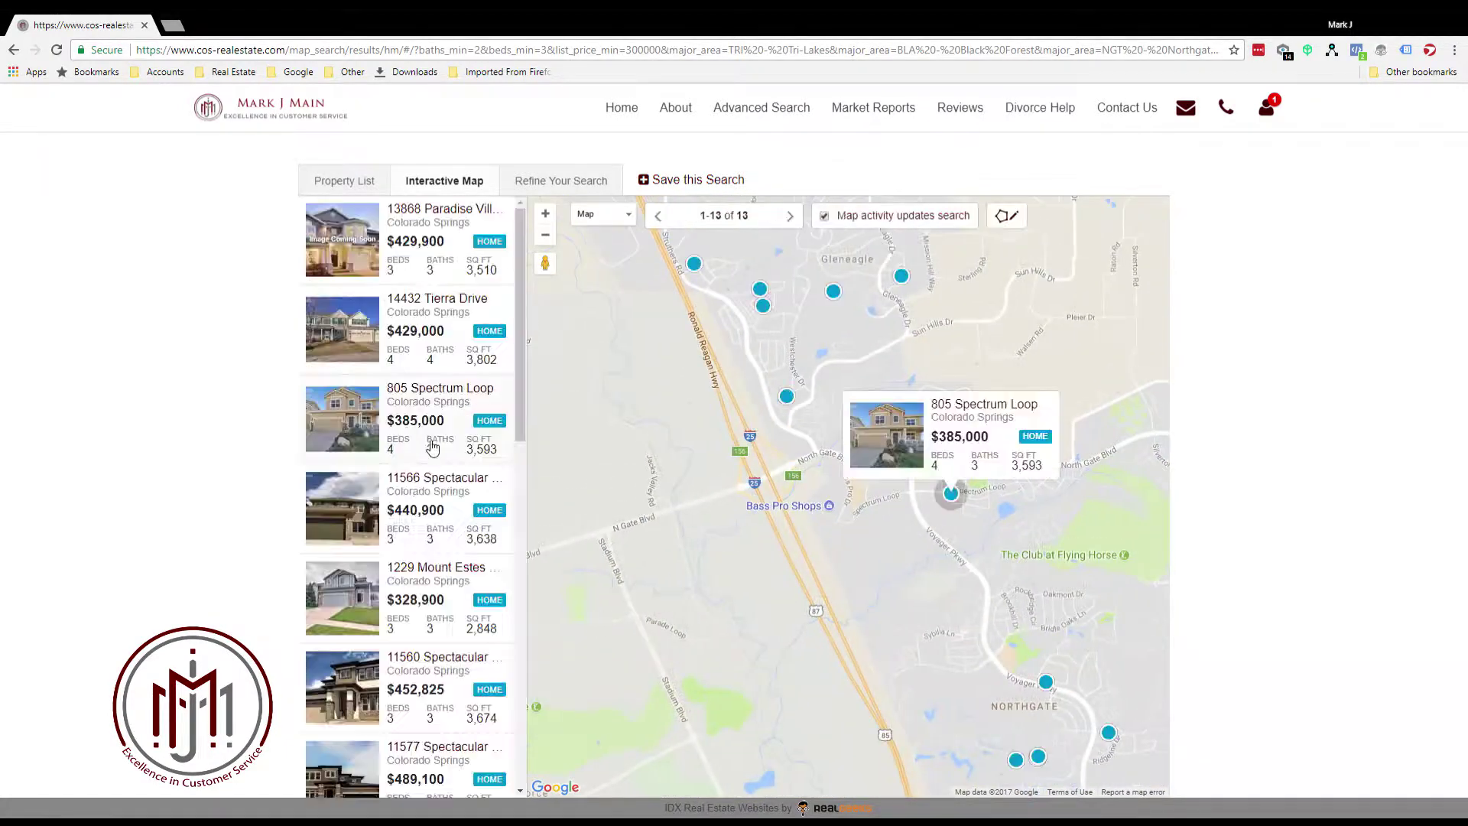
{"action": "left_click", "coordinate": [602, 217]}
{"action": "left_click", "coordinate": [593, 255]}
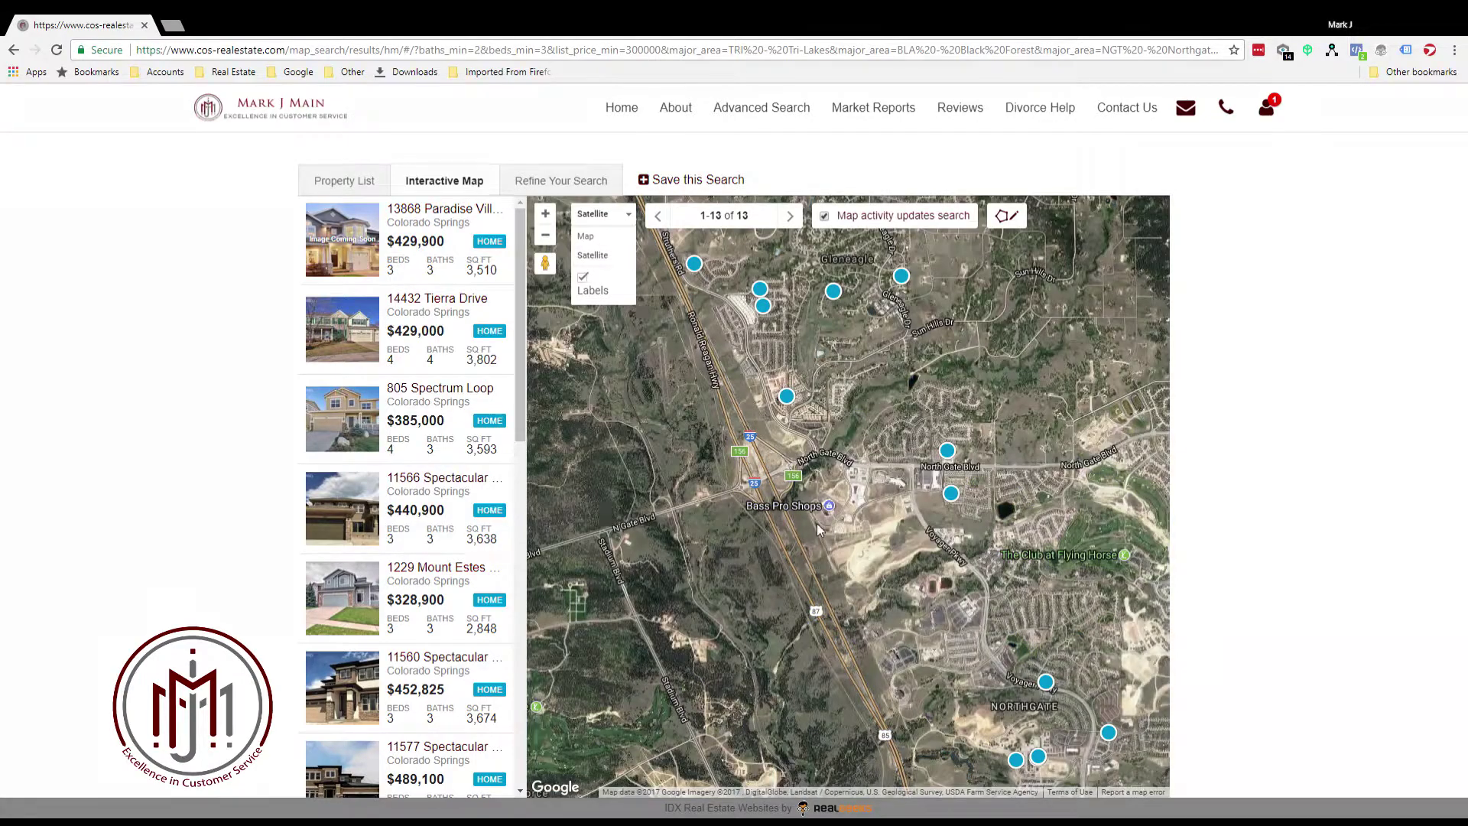
{"action": "scroll", "coordinate": [907, 571], "scroll_direction": "up", "scroll_amount": 1}
{"action": "left_click_drag", "start_coordinate": [937, 469], "coordinate": [1118, 695]}
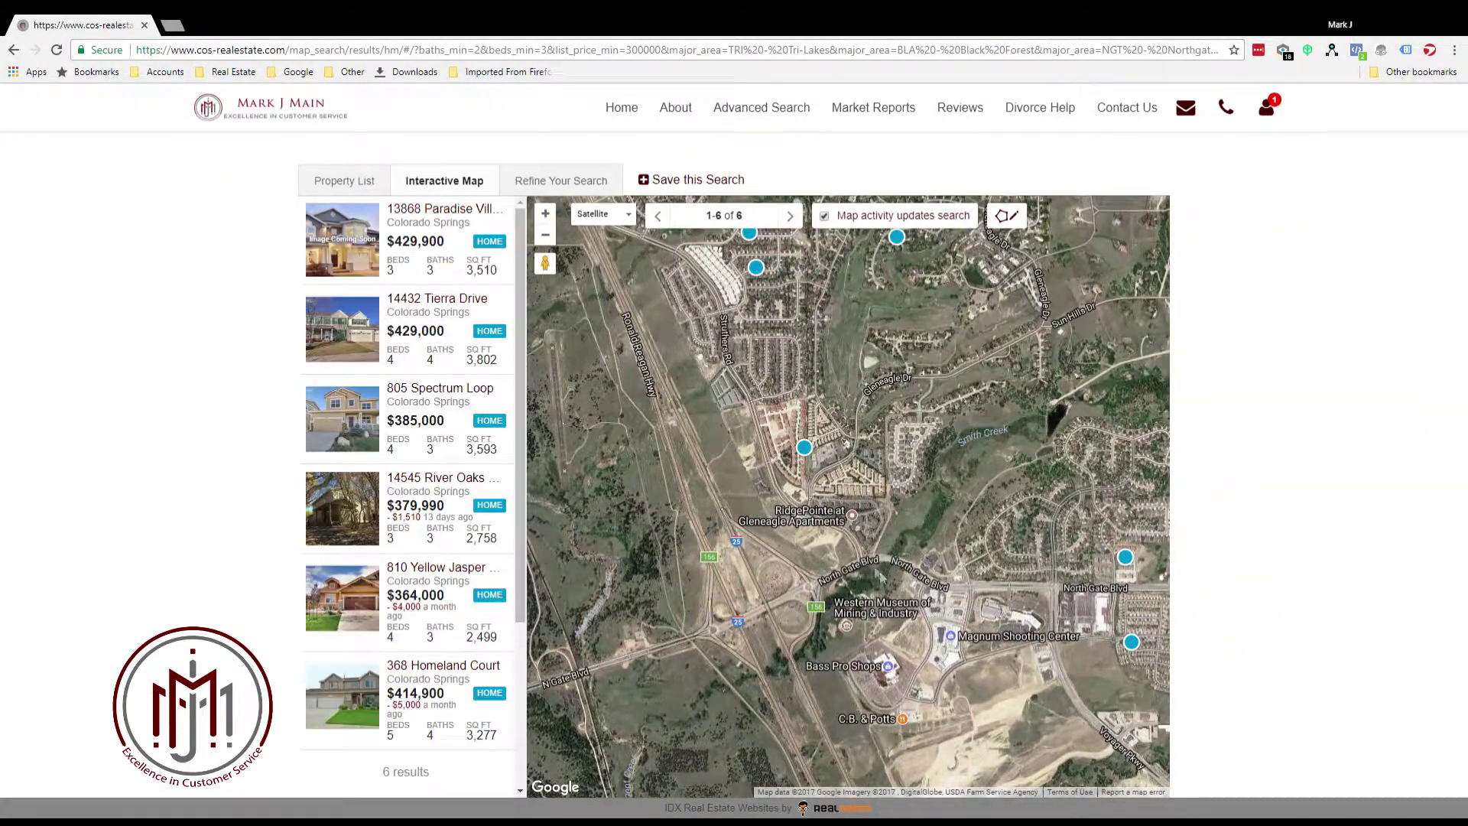
{"action": "left_click_drag", "start_coordinate": [760, 349], "coordinate": [853, 631]}
{"action": "scroll", "coordinate": [826, 533], "scroll_direction": "up", "scroll_amount": 1}
{"action": "scroll", "coordinate": [825, 520], "scroll_direction": "up", "scroll_amount": 2}
{"action": "scroll", "coordinate": [855, 604], "scroll_direction": "up", "scroll_amount": 1}
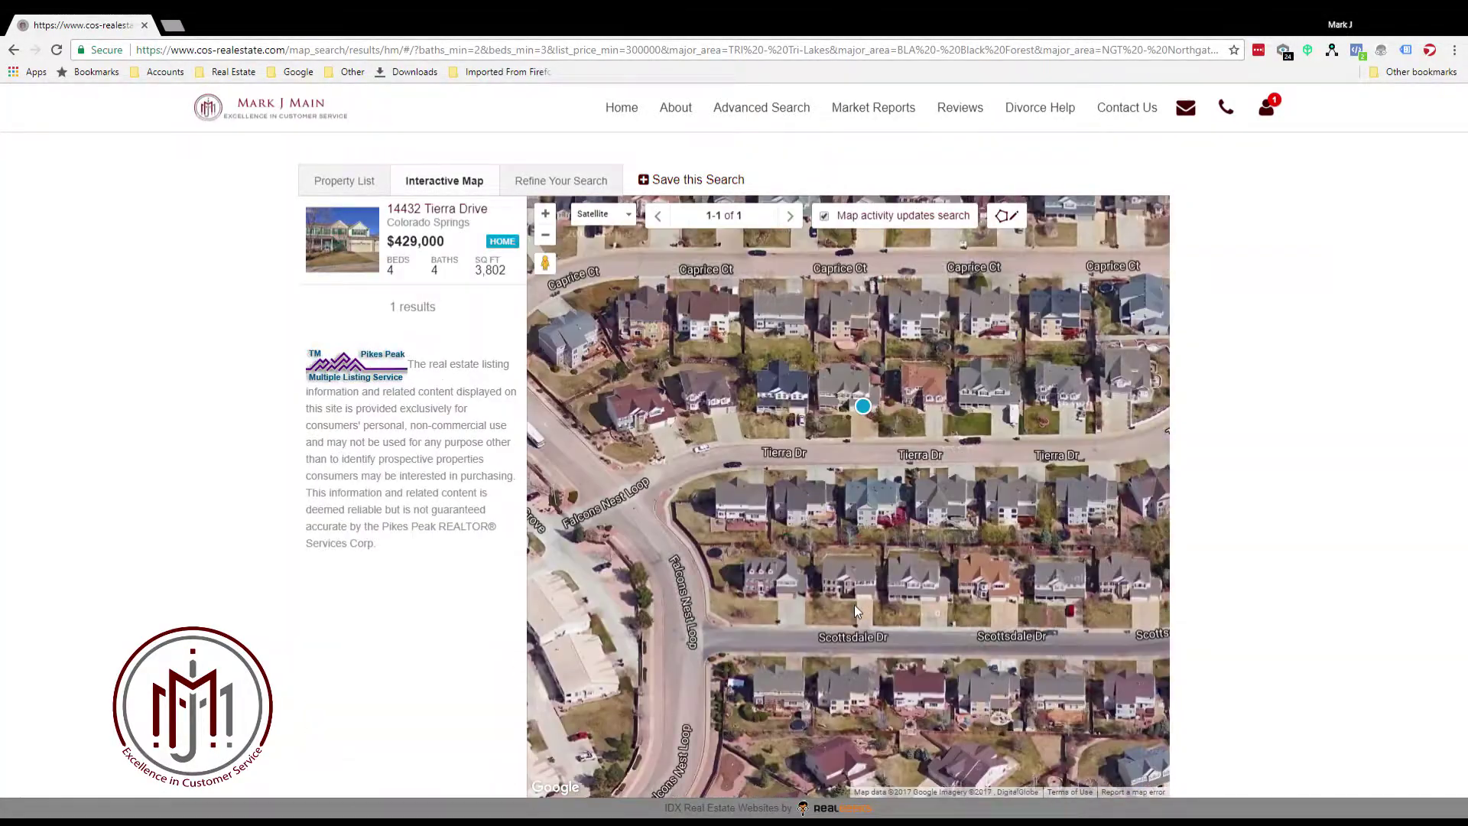
{"action": "scroll", "coordinate": [868, 585], "scroll_direction": "up", "scroll_amount": 1}
{"action": "left_click_drag", "start_coordinate": [870, 585], "coordinate": [873, 608]}
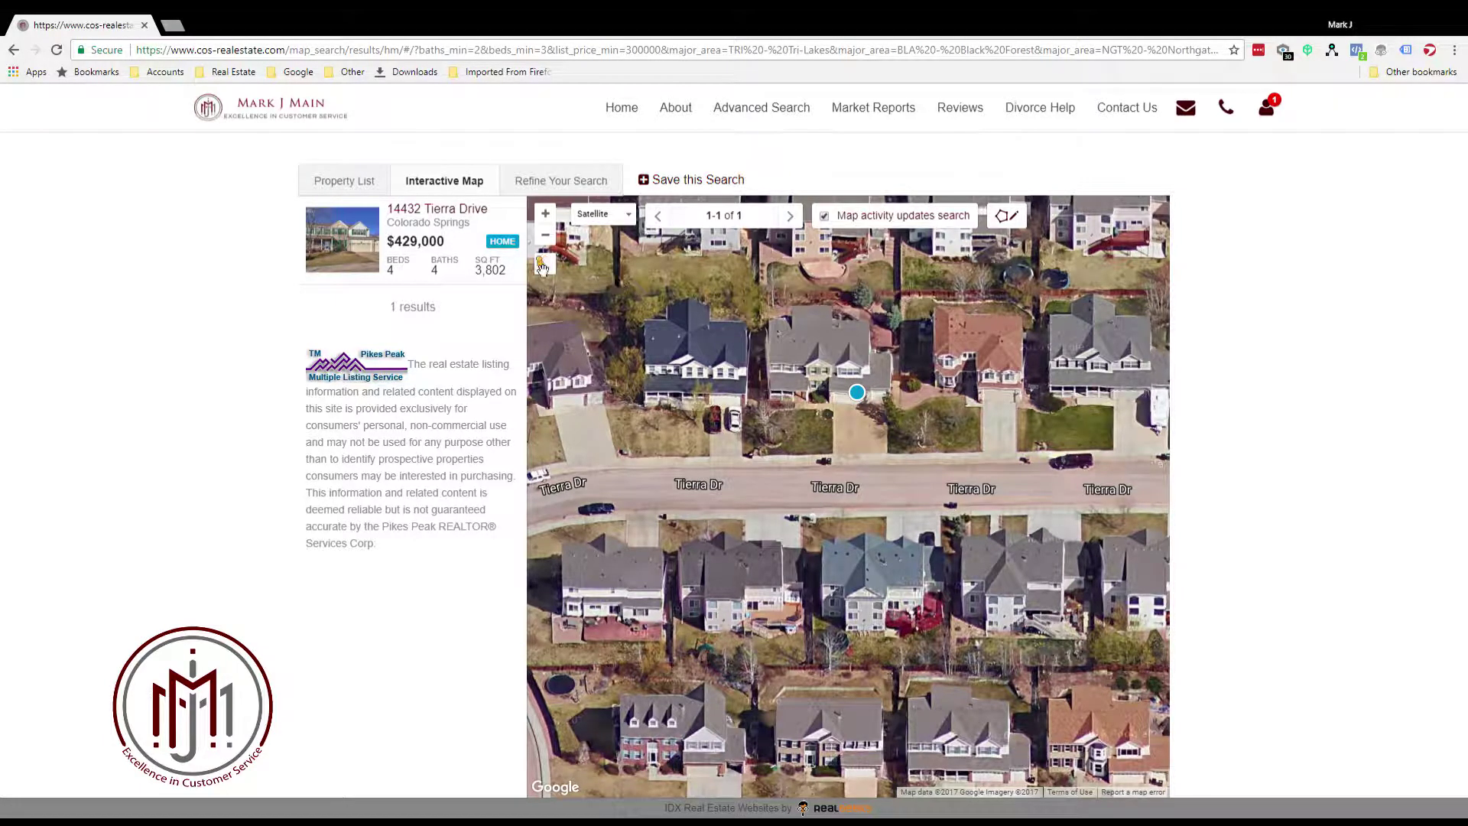
Drop into Street View on Tierra Dr and move along the street near the house
{"action": "left_click_drag", "start_coordinate": [544, 268], "coordinate": [826, 480]}
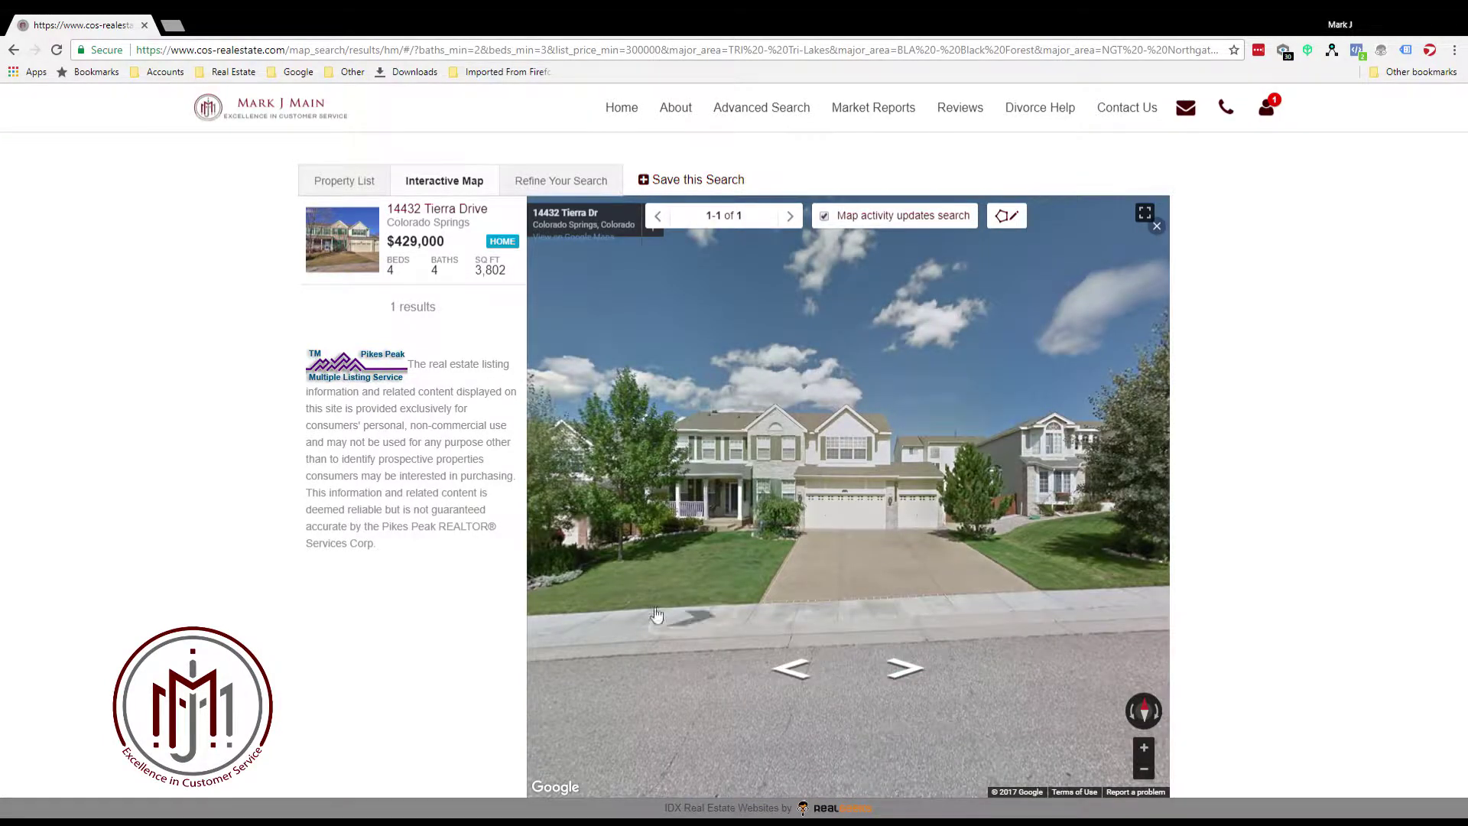
{"action": "left_click", "coordinate": [822, 722]}
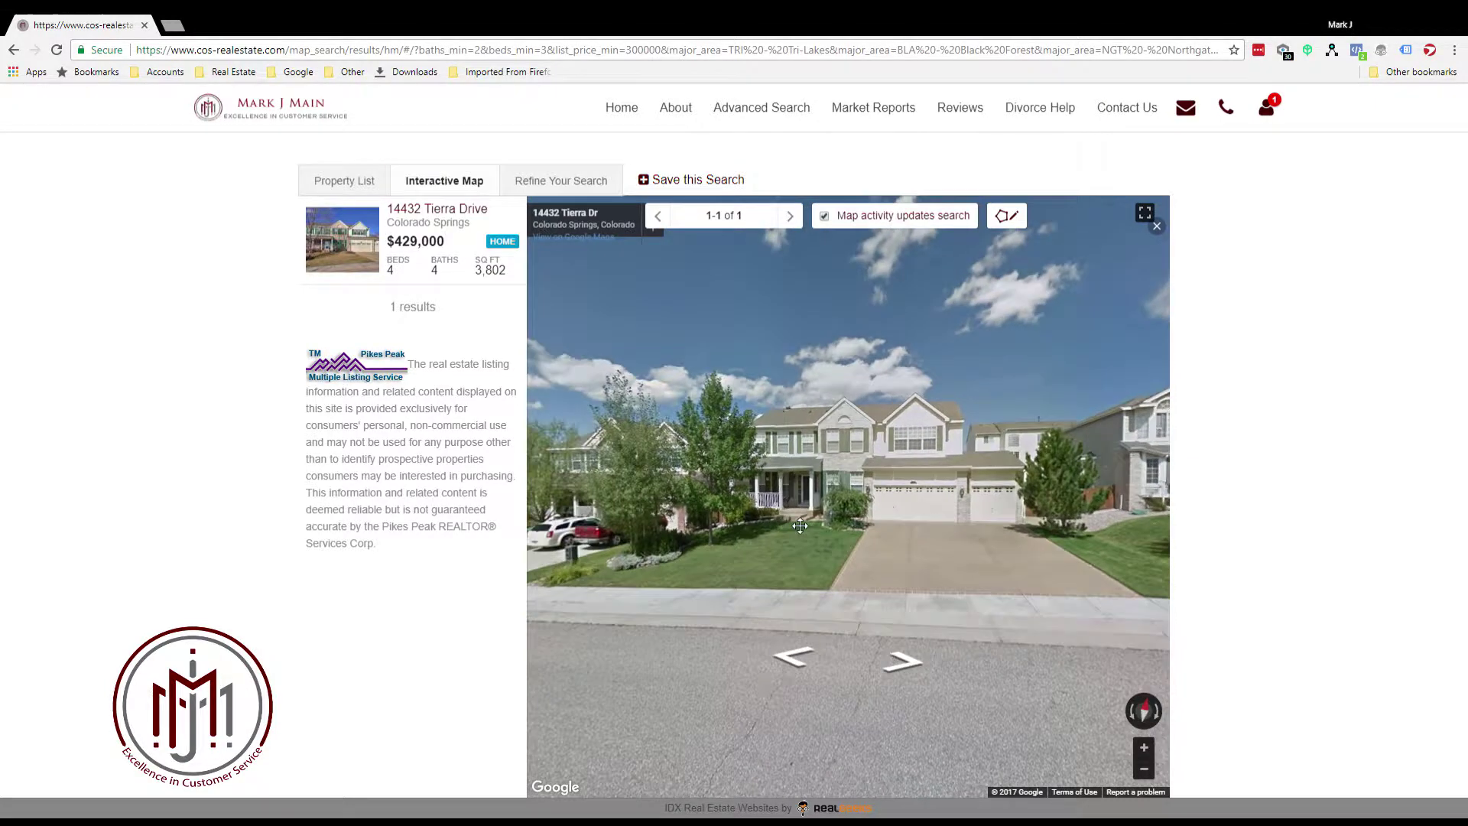
{"action": "left_click_drag", "start_coordinate": [799, 525], "coordinate": [380, 413]}
{"action": "left_click", "coordinate": [848, 570]}
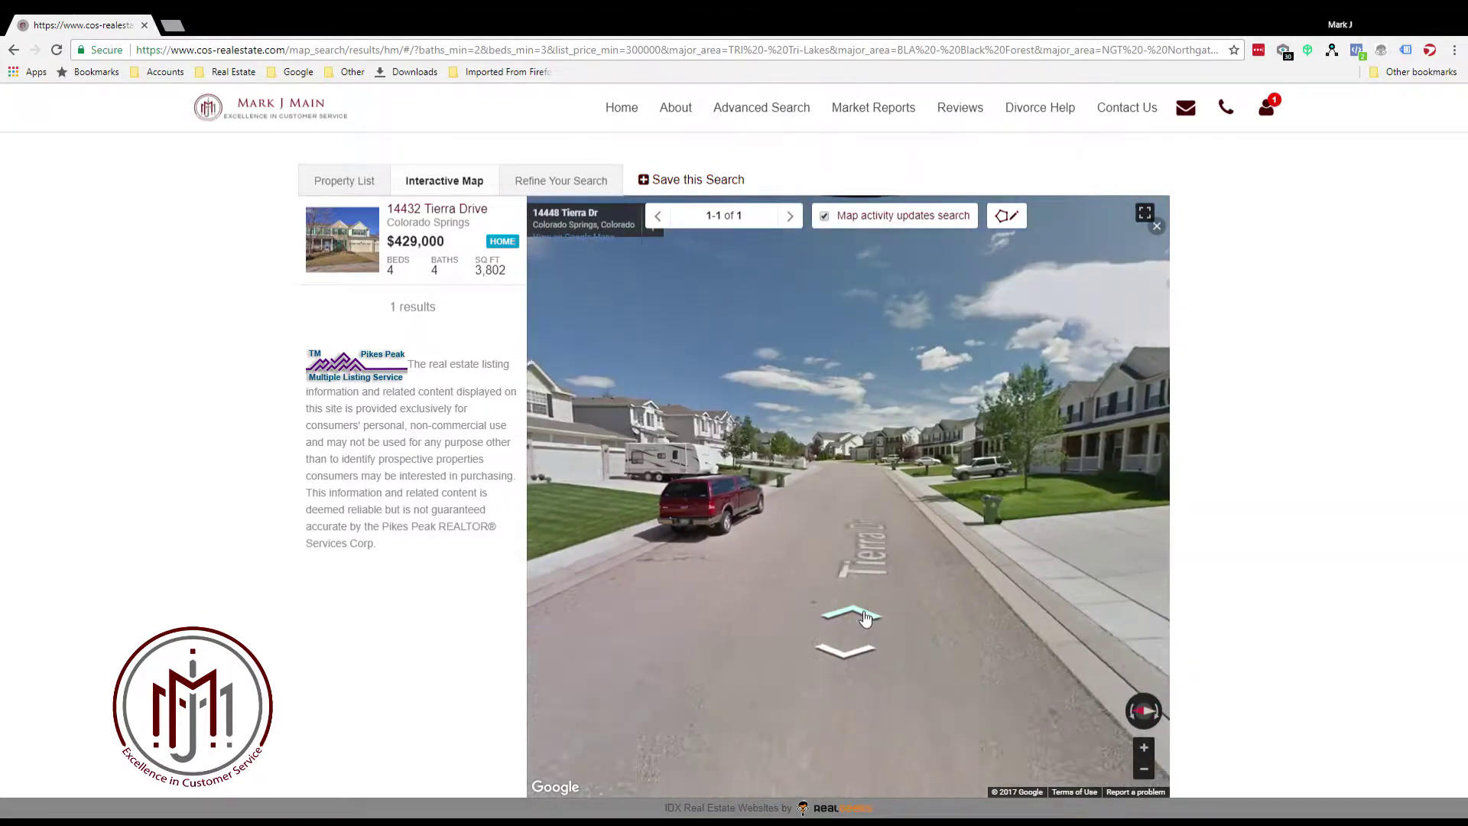
{"action": "left_click", "coordinate": [865, 618]}
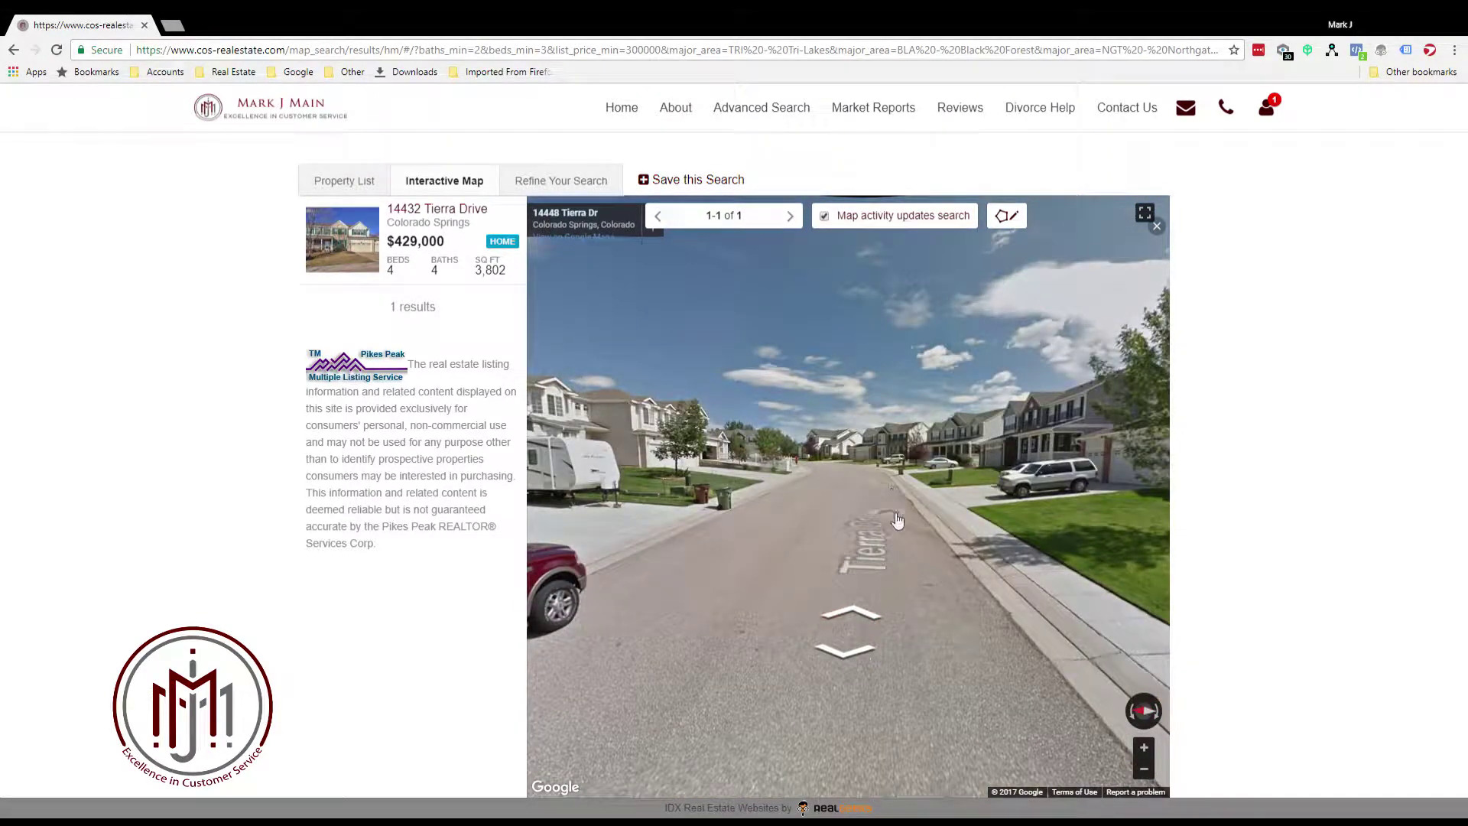
Exit Street View and zoom the map into Tierra Dr until four listings show
{"action": "left_click", "coordinate": [444, 181]}
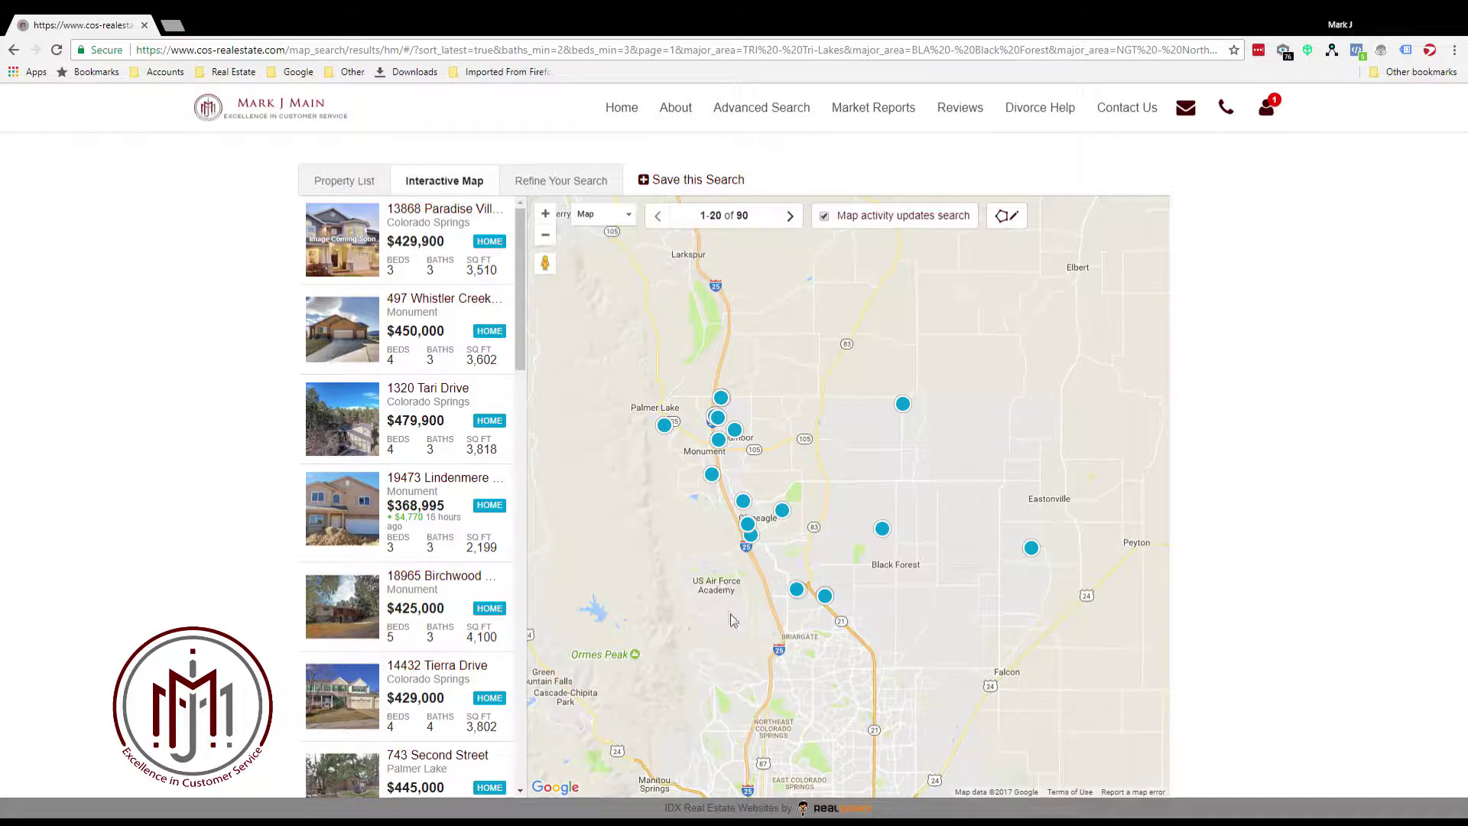
{"action": "scroll", "coordinate": [755, 619], "scroll_direction": "up", "scroll_amount": 2}
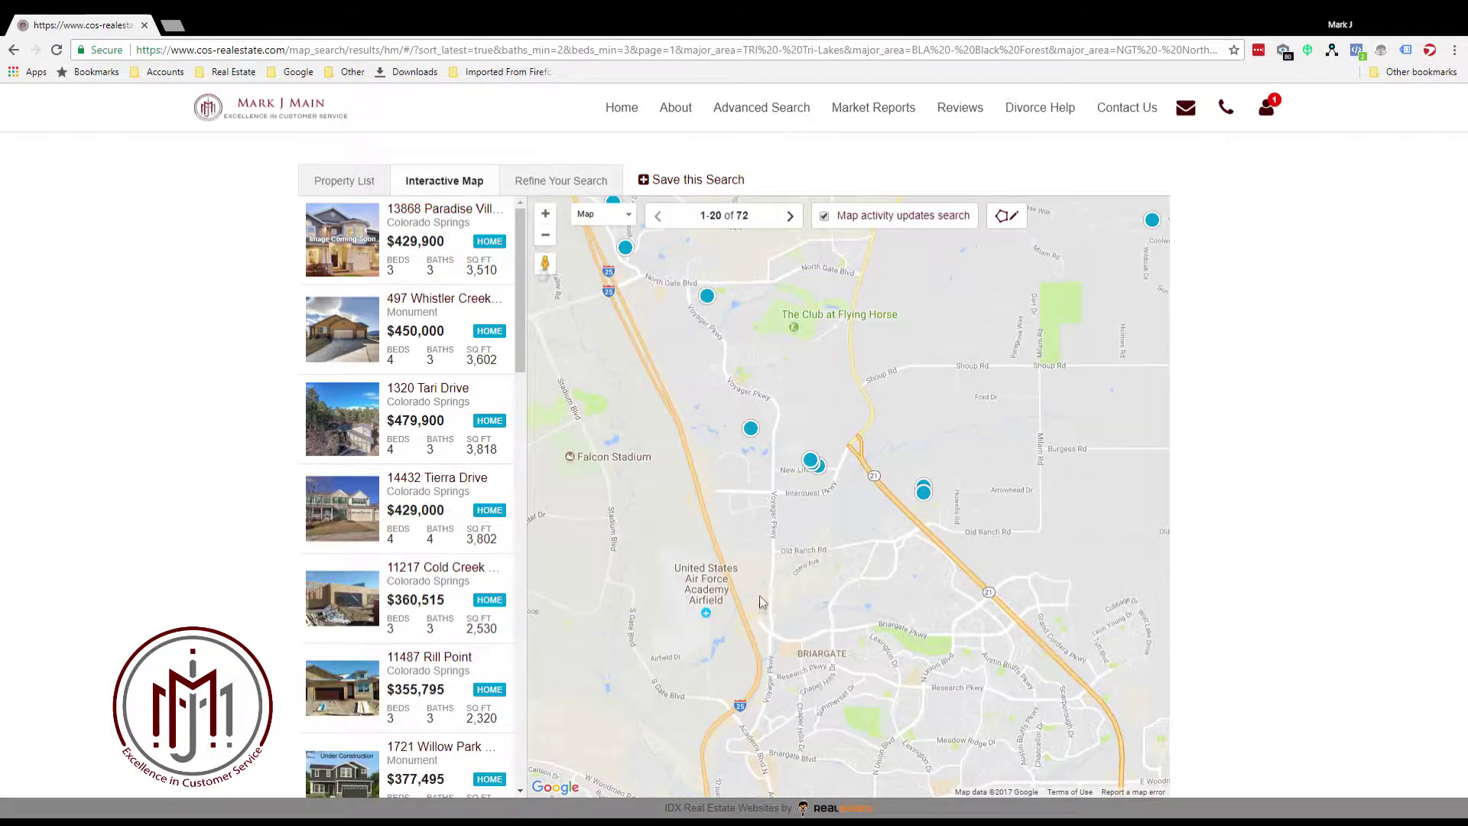
{"action": "left_click_drag", "start_coordinate": [749, 516], "coordinate": [834, 757]}
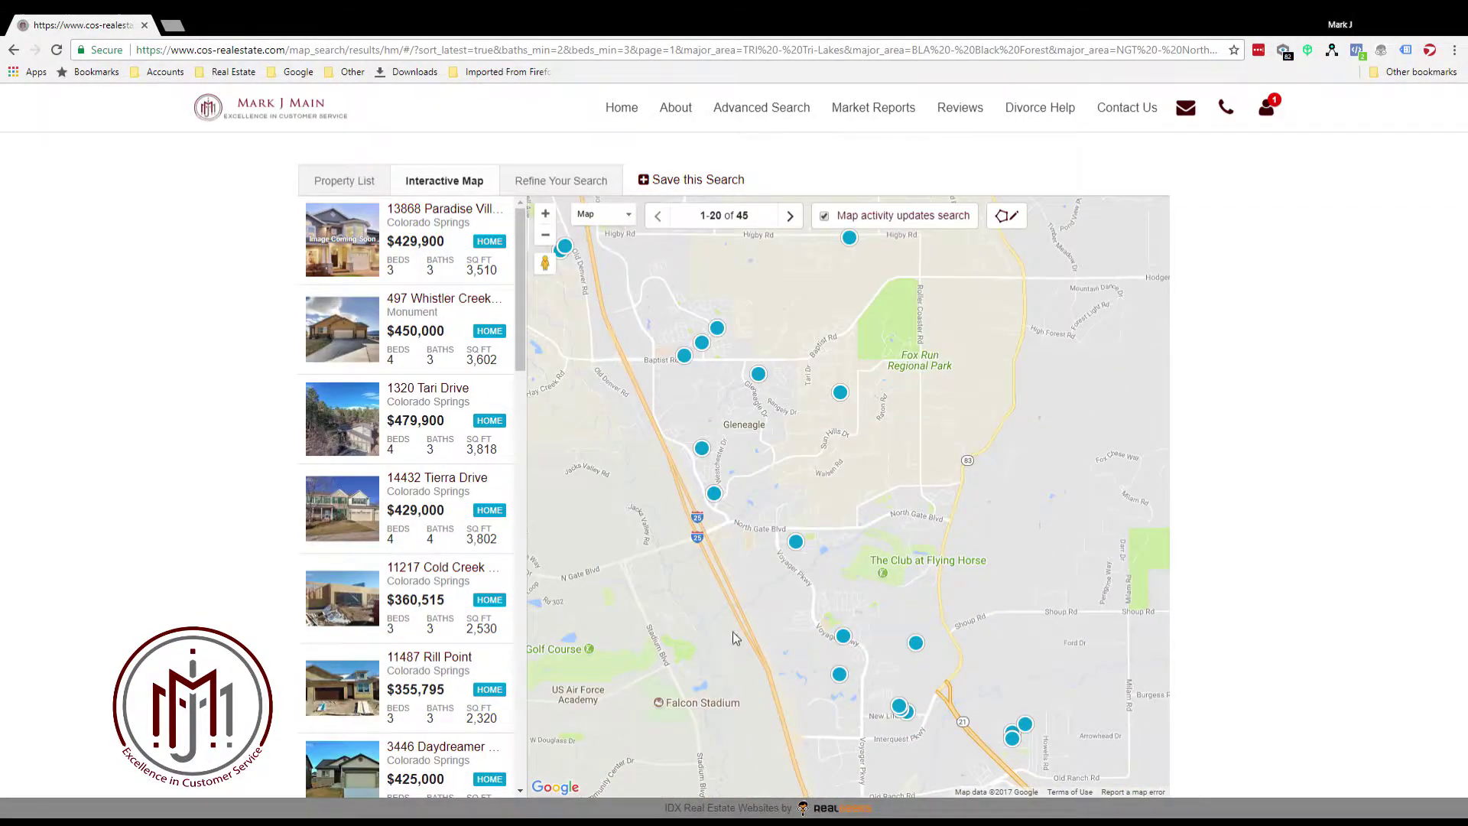
{"action": "scroll", "coordinate": [732, 625], "scroll_direction": "up", "scroll_amount": 2}
{"action": "scroll", "coordinate": [817, 574], "scroll_direction": "up", "scroll_amount": 1}
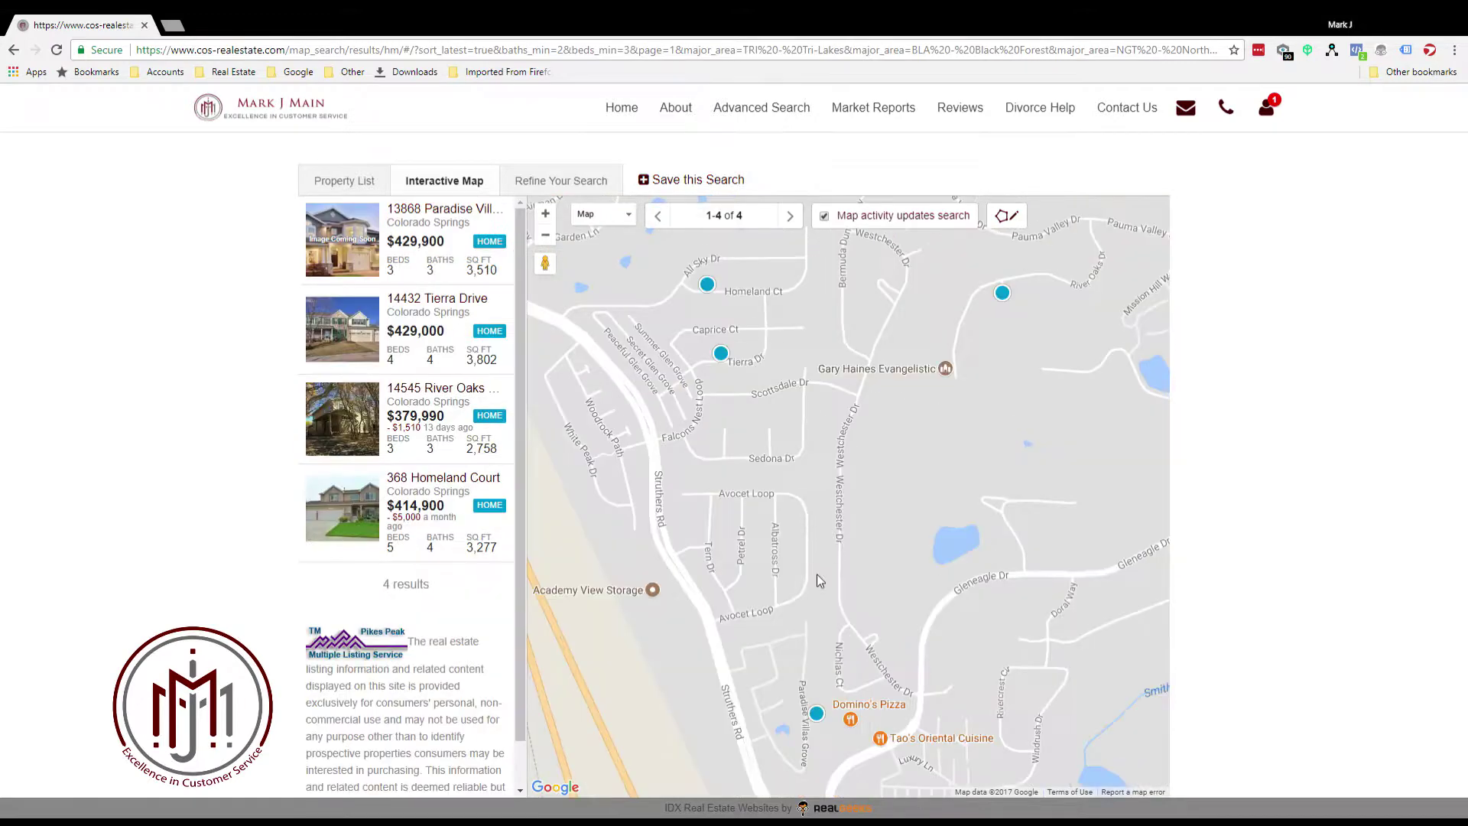
{"action": "mouse_move", "coordinate": [724, 358]}
{"action": "left_click", "coordinate": [721, 354]}
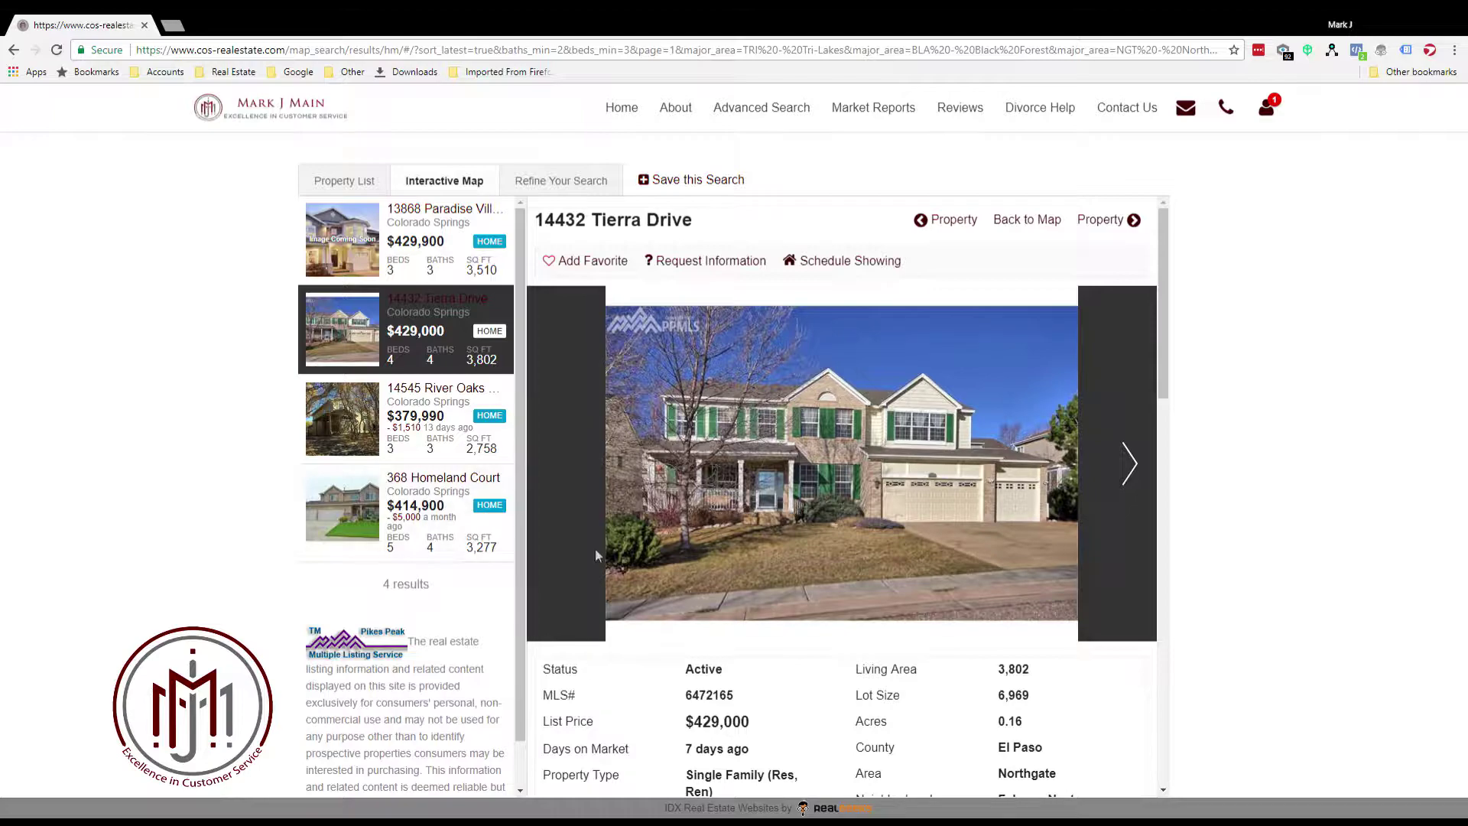
{"action": "scroll", "coordinate": [855, 502], "scroll_direction": "down", "scroll_amount": 3}
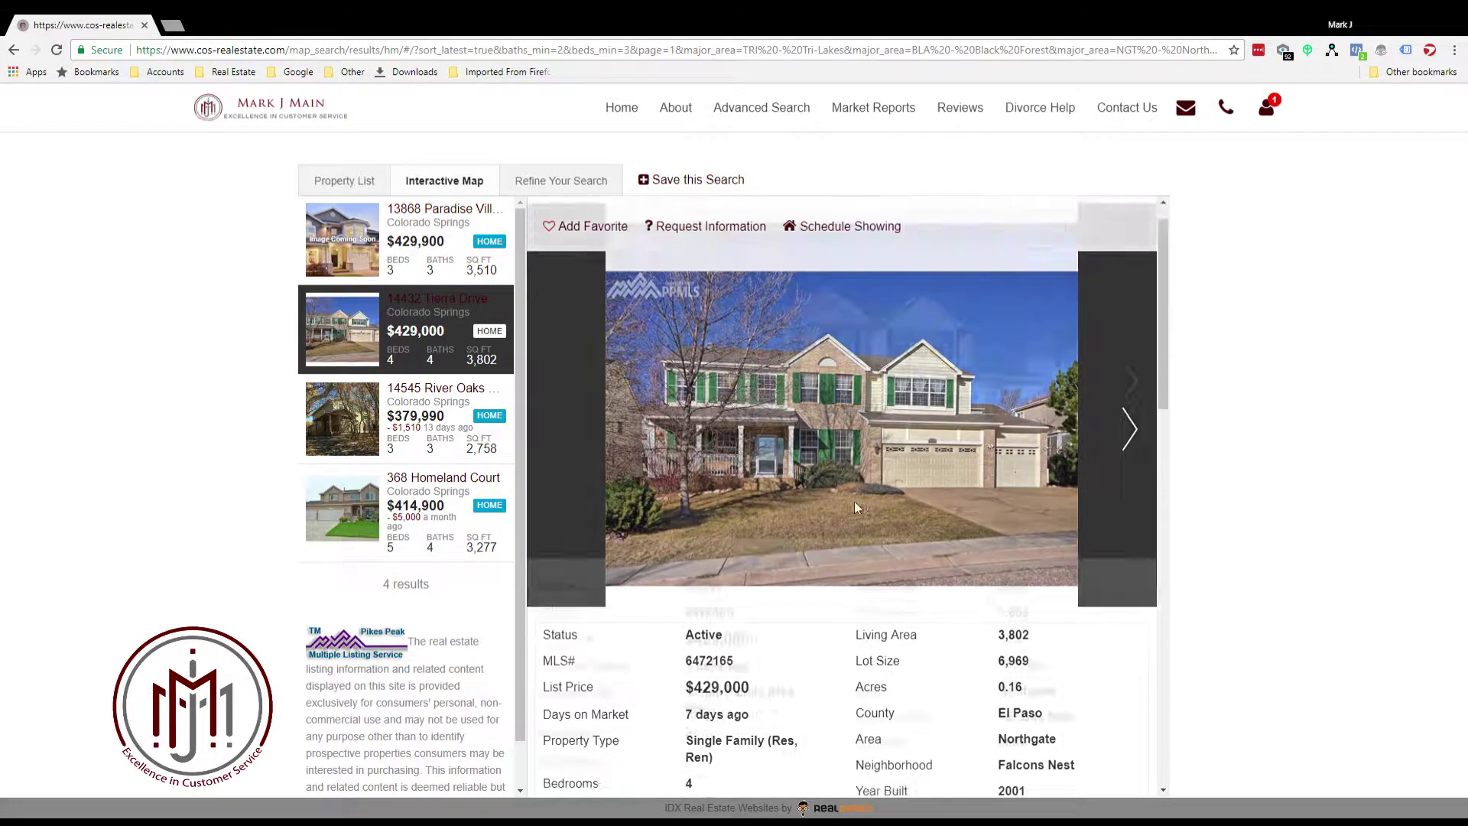
{"action": "scroll", "coordinate": [1132, 466], "scroll_direction": "up", "scroll_amount": 3}
{"action": "left_click", "coordinate": [1131, 465]}
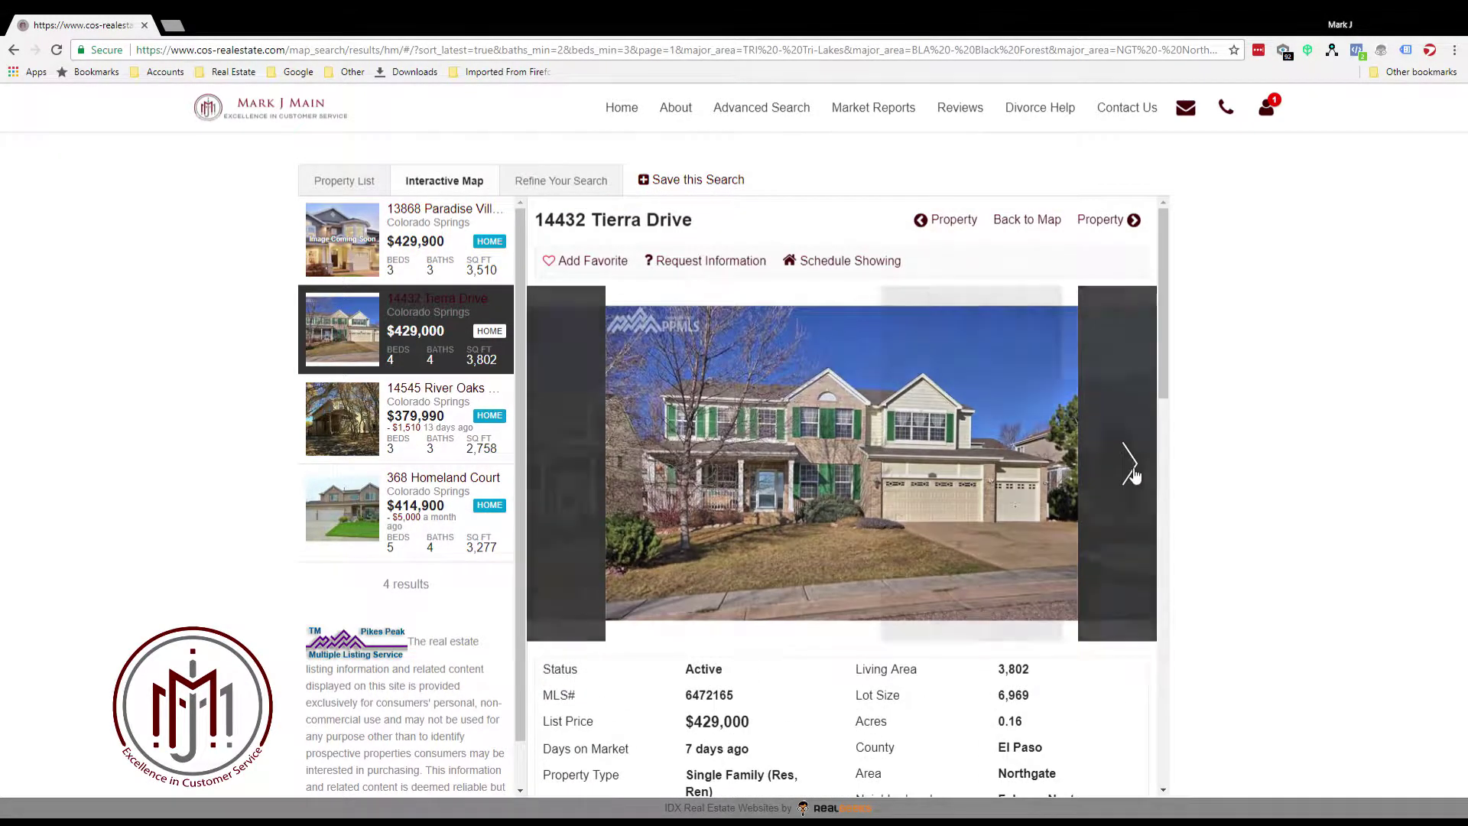
{"action": "left_click", "coordinate": [1134, 469]}
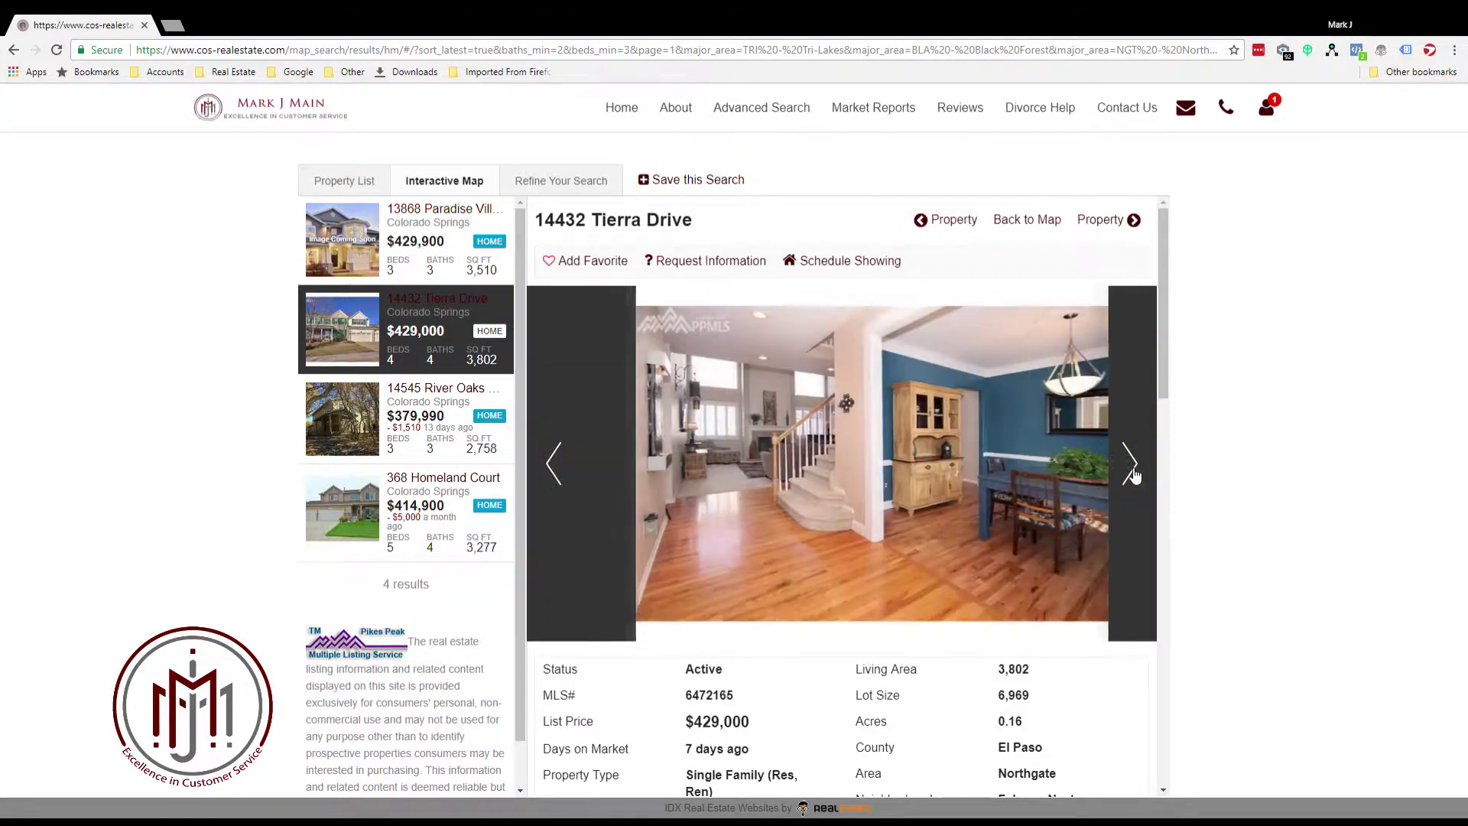
{"action": "left_click", "coordinate": [1133, 471]}
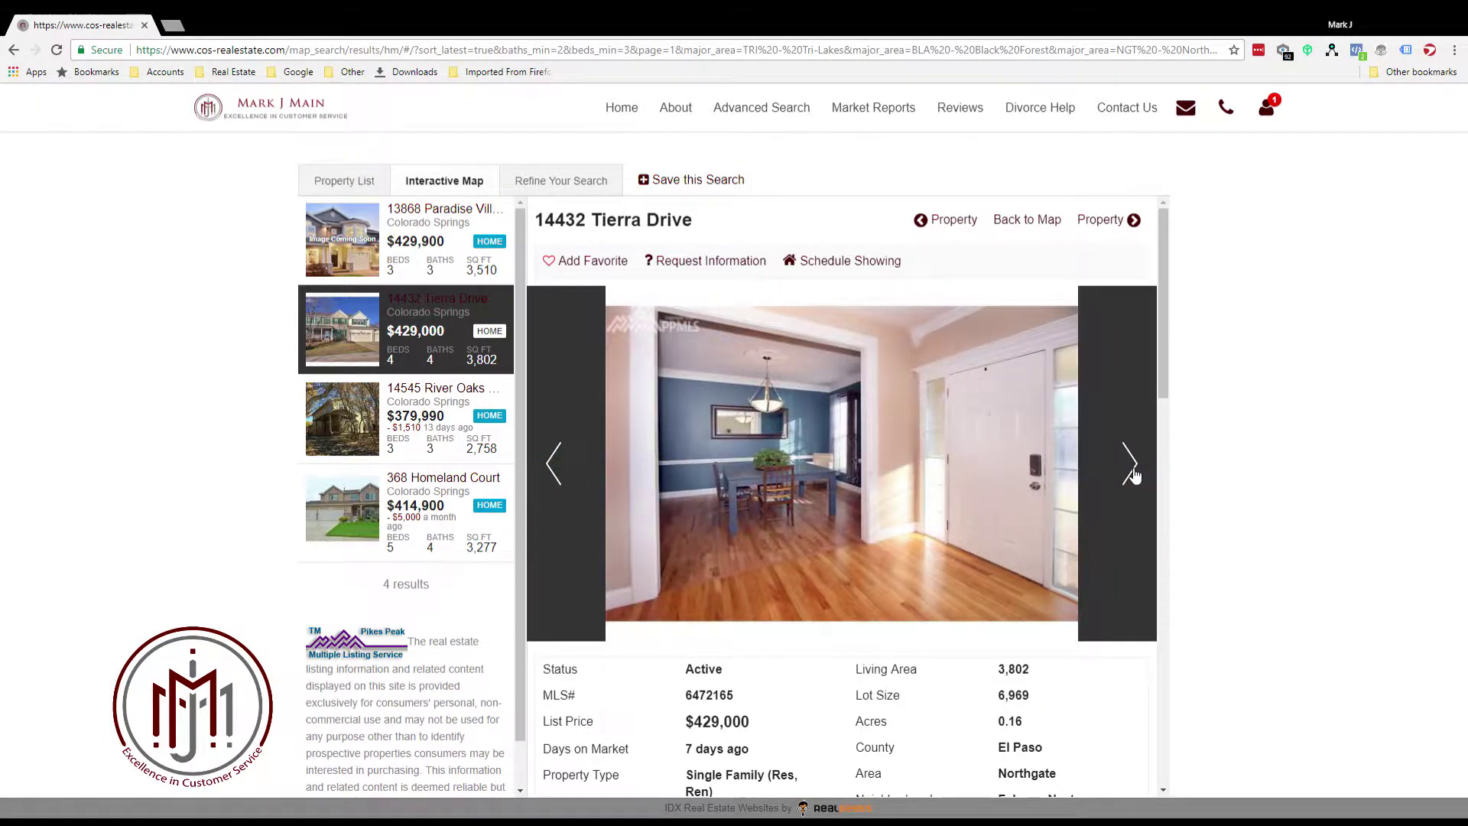
{"action": "left_click", "coordinate": [1134, 471]}
{"action": "left_click", "coordinate": [1133, 471]}
Scroll through the listing's description, lot details and mortgage estimate
{"action": "scroll", "coordinate": [989, 478], "scroll_direction": "down", "scroll_amount": 4}
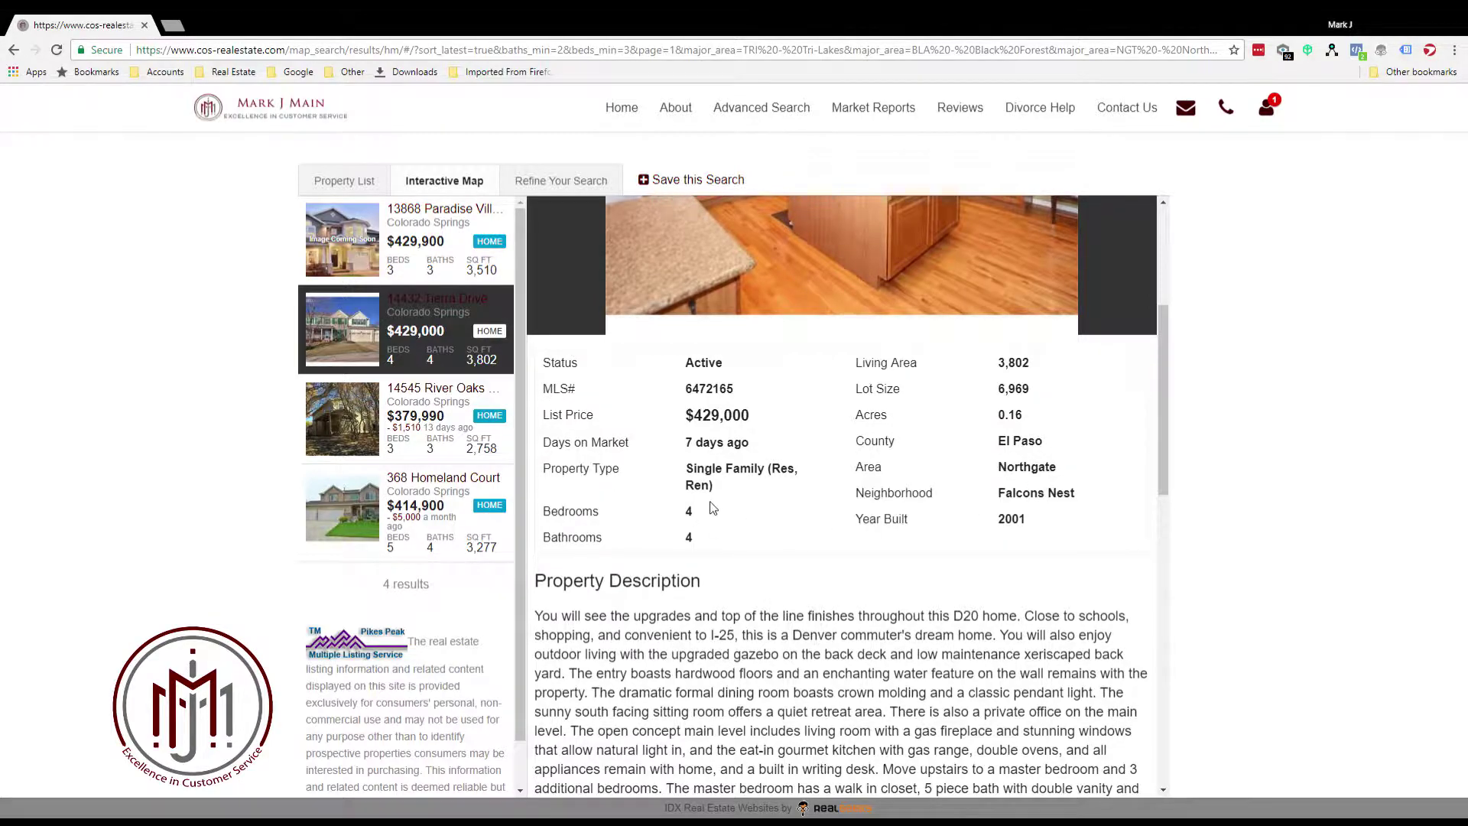
{"action": "scroll", "coordinate": [717, 509], "scroll_direction": "down", "scroll_amount": 5}
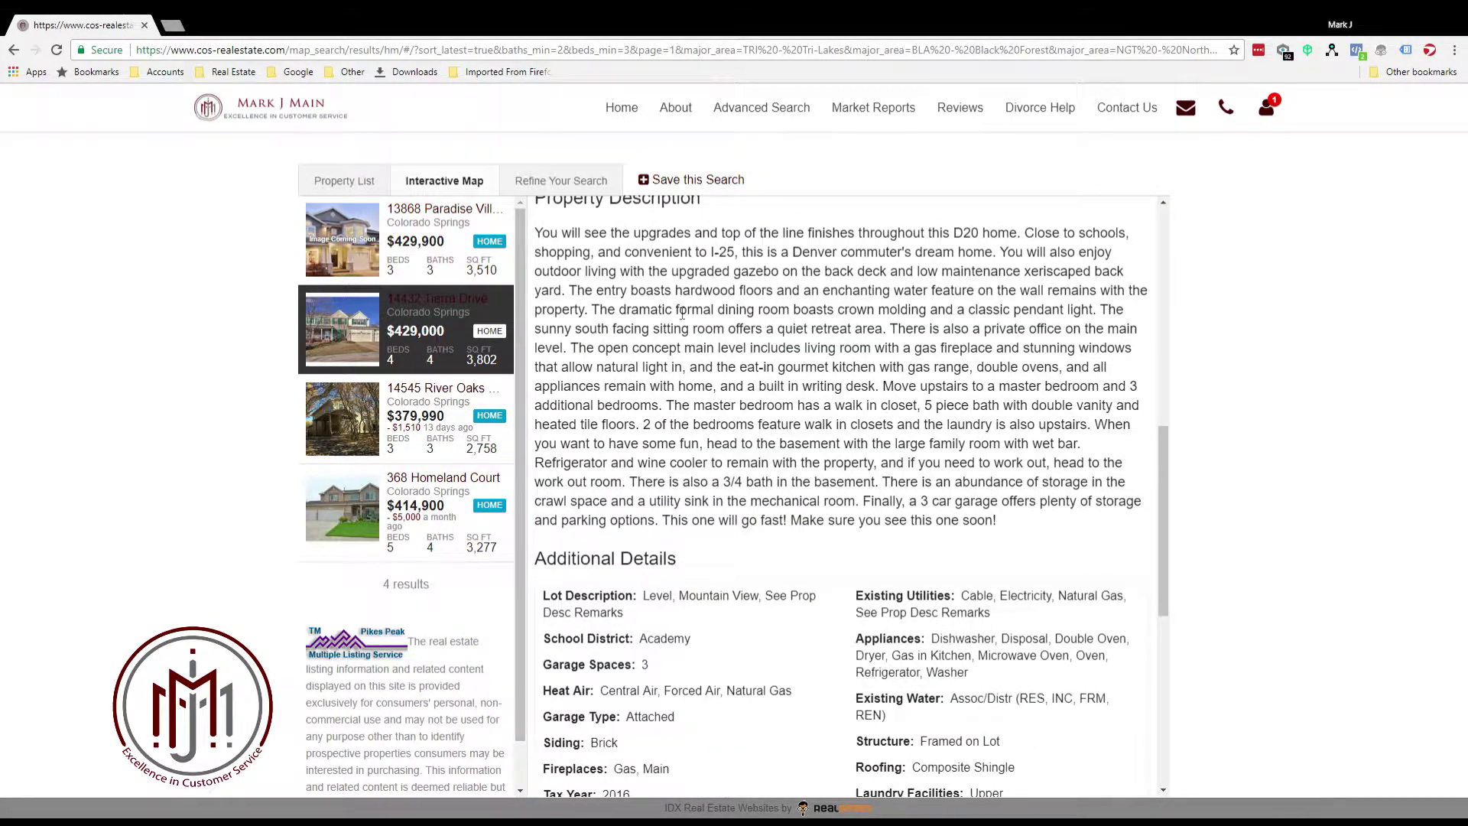
{"action": "scroll", "coordinate": [894, 534], "scroll_direction": "down", "scroll_amount": 3}
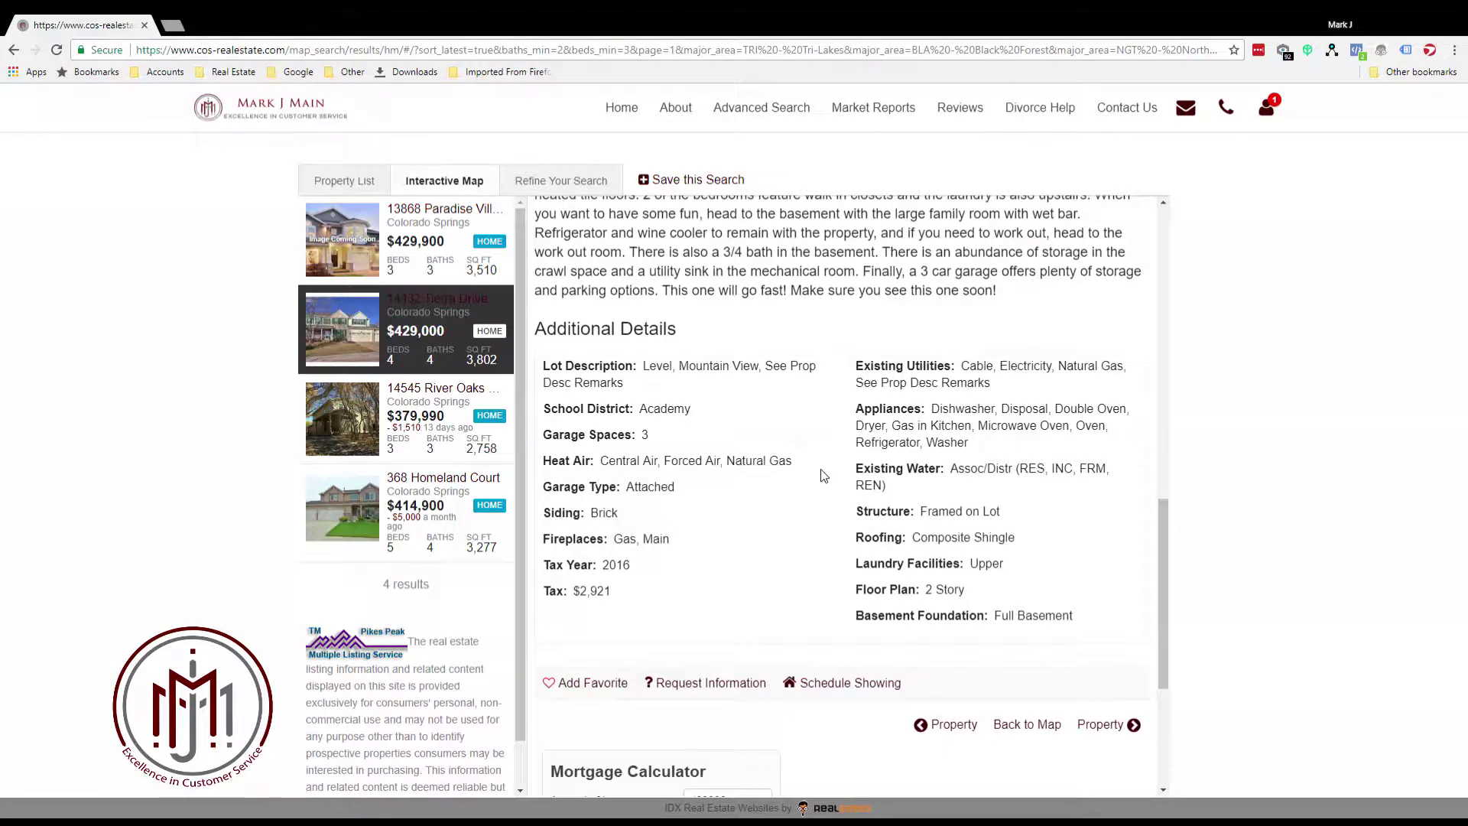
{"action": "scroll", "coordinate": [728, 329], "scroll_direction": "down", "scroll_amount": 3}
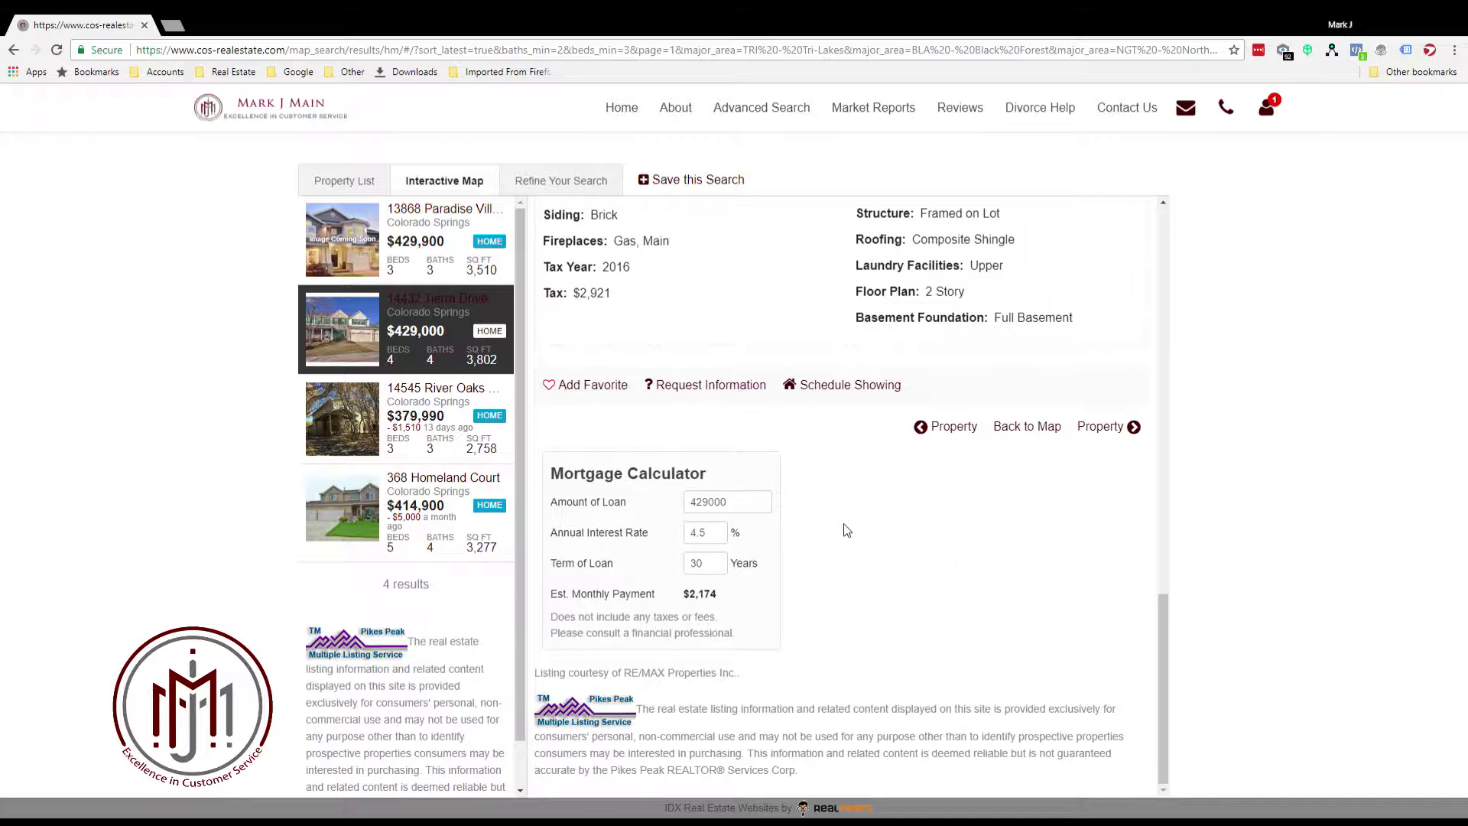
{"action": "scroll", "coordinate": [847, 530], "scroll_direction": "up", "scroll_amount": 12}
{"action": "scroll", "coordinate": [851, 527], "scroll_direction": "down", "scroll_amount": 5}
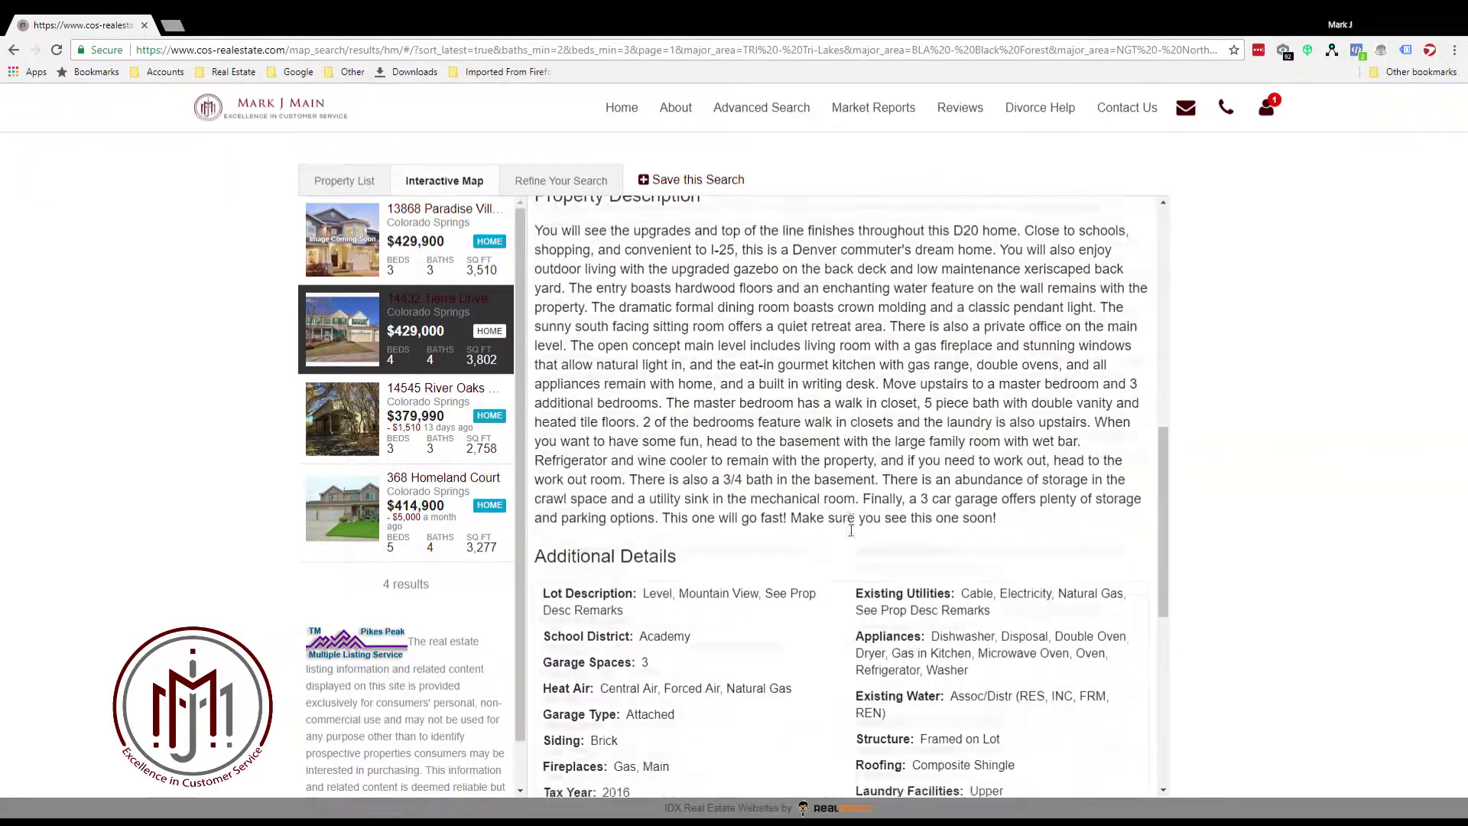
{"action": "scroll", "coordinate": [851, 528], "scroll_direction": "down", "scroll_amount": 4}
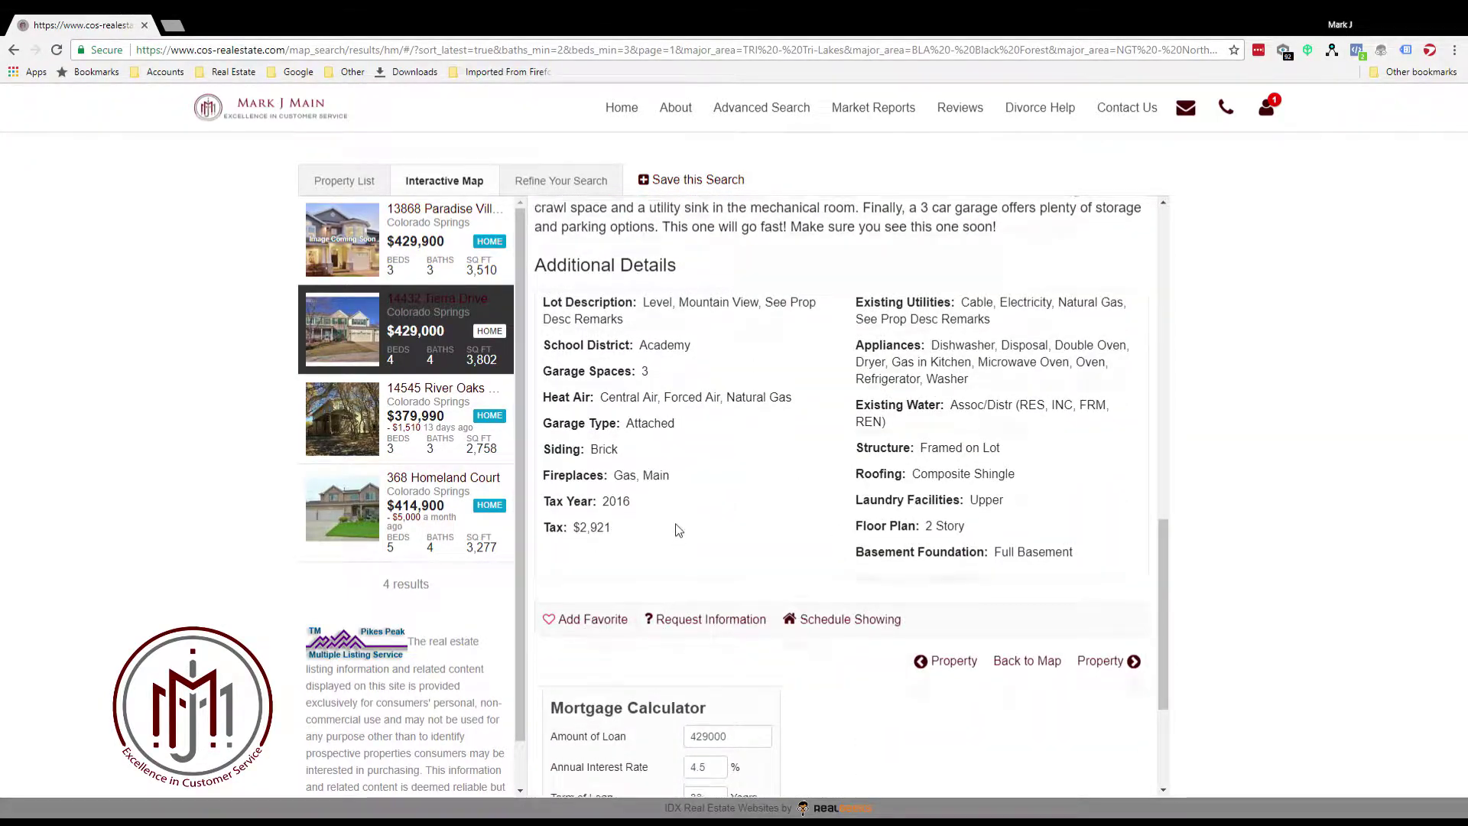
{"action": "scroll", "coordinate": [676, 535], "scroll_direction": "up", "scroll_amount": 10}
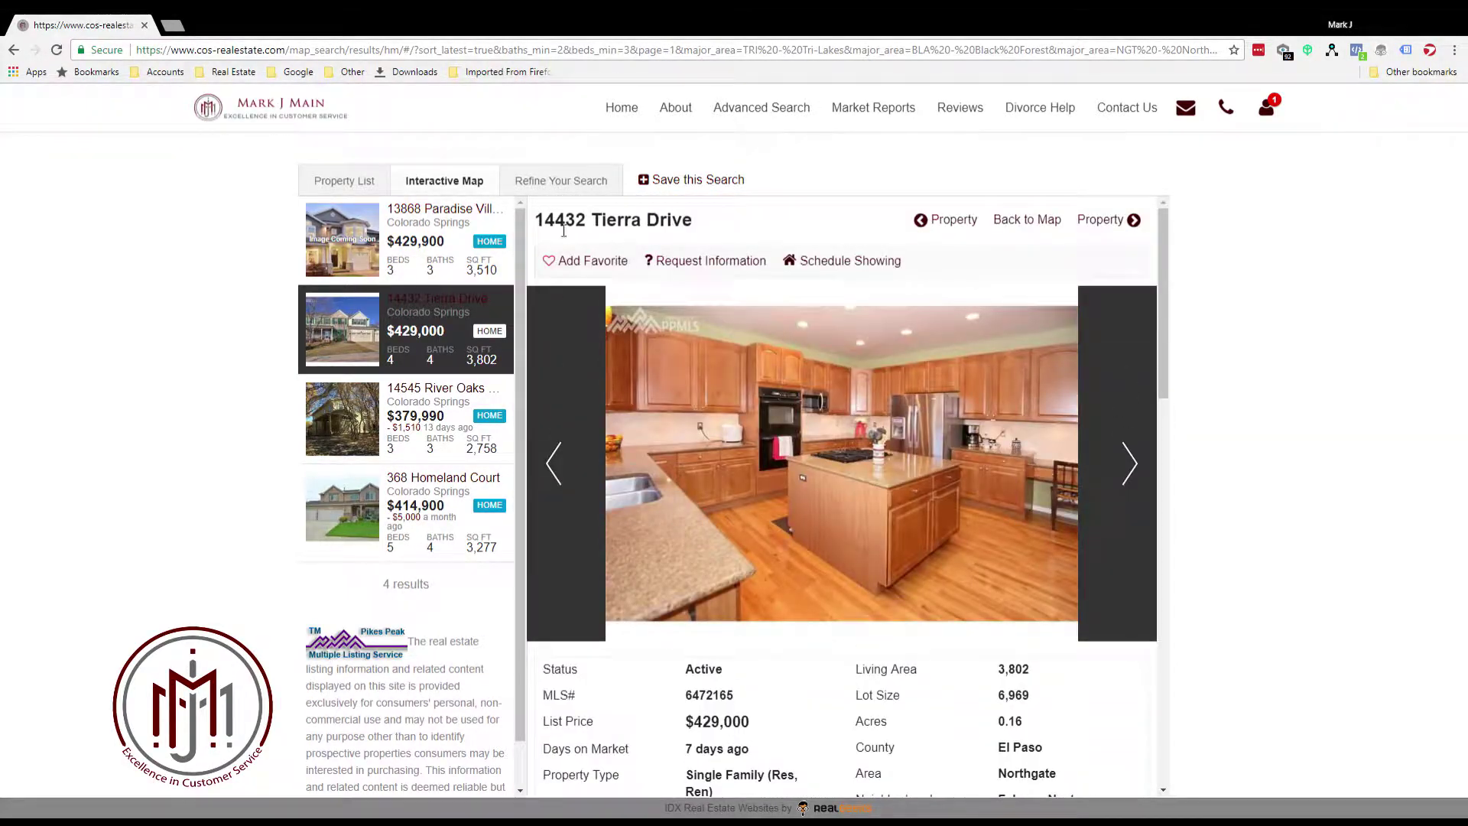
{"action": "left_click", "coordinate": [575, 264]}
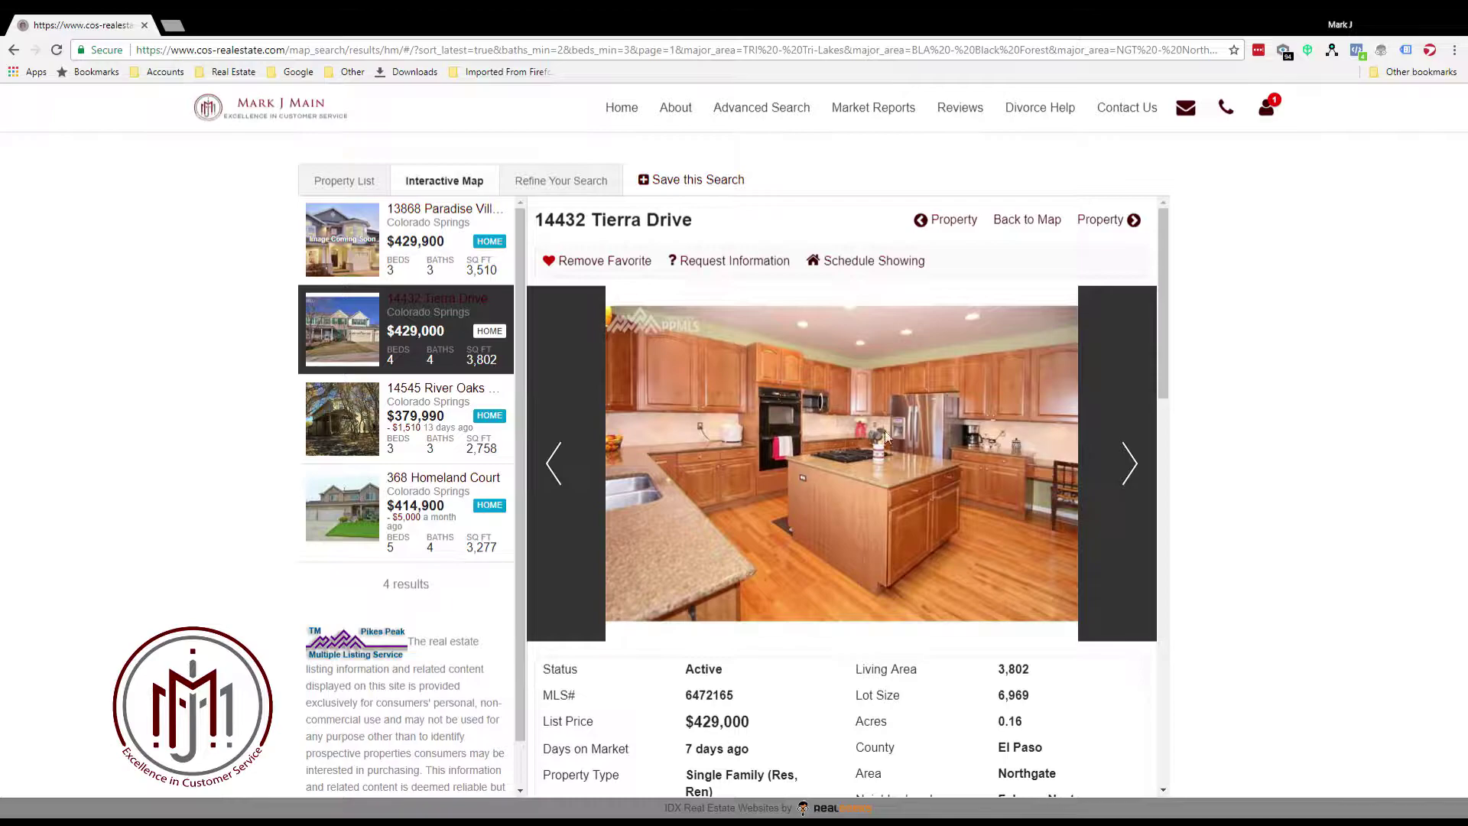
{"action": "scroll", "coordinate": [887, 461], "scroll_direction": "down", "scroll_amount": 3}
{"action": "scroll", "coordinate": [887, 569], "scroll_direction": "down", "scroll_amount": 10}
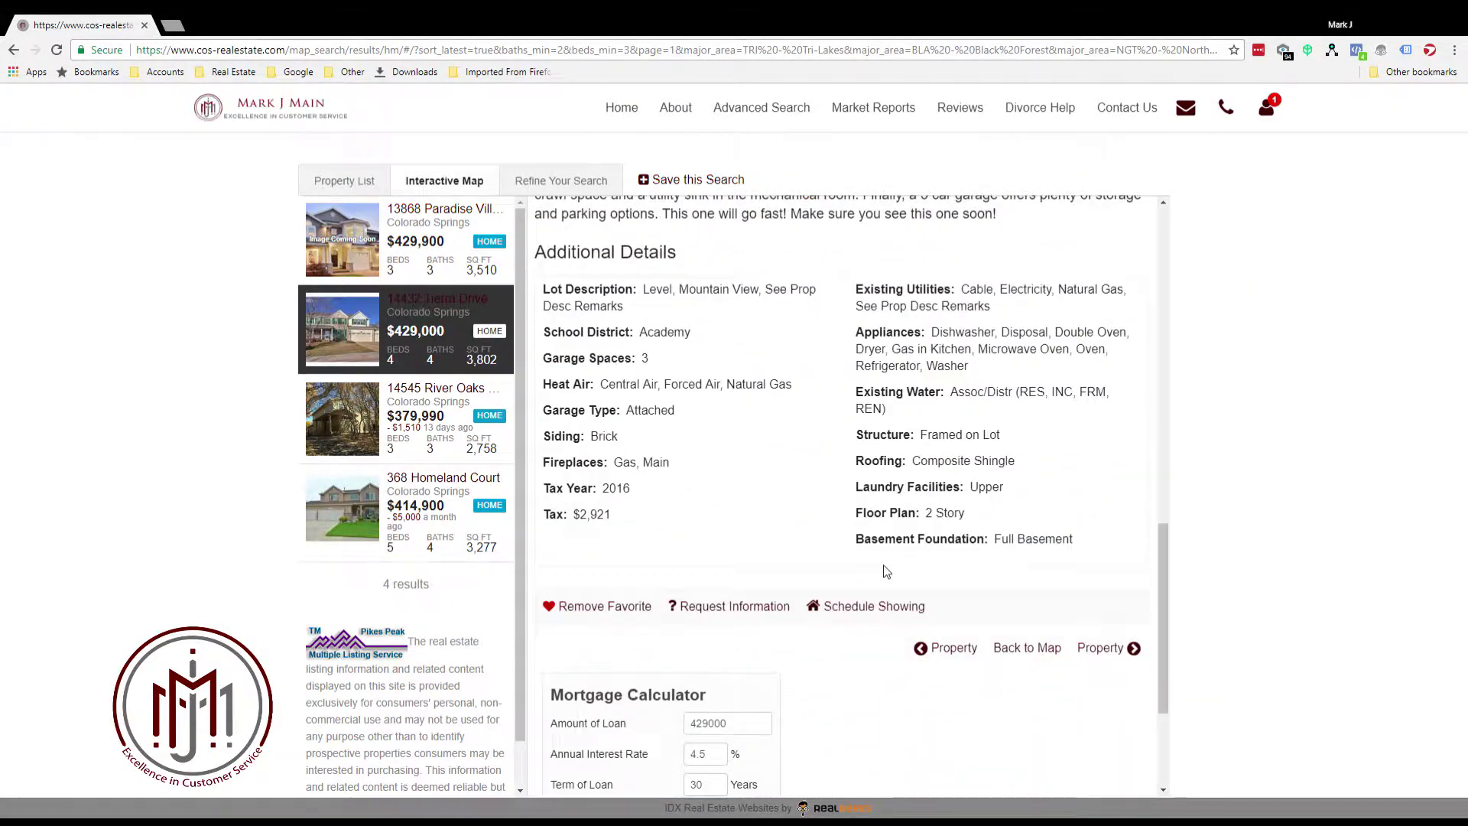
{"action": "scroll", "coordinate": [886, 571], "scroll_direction": "down", "scroll_amount": 3}
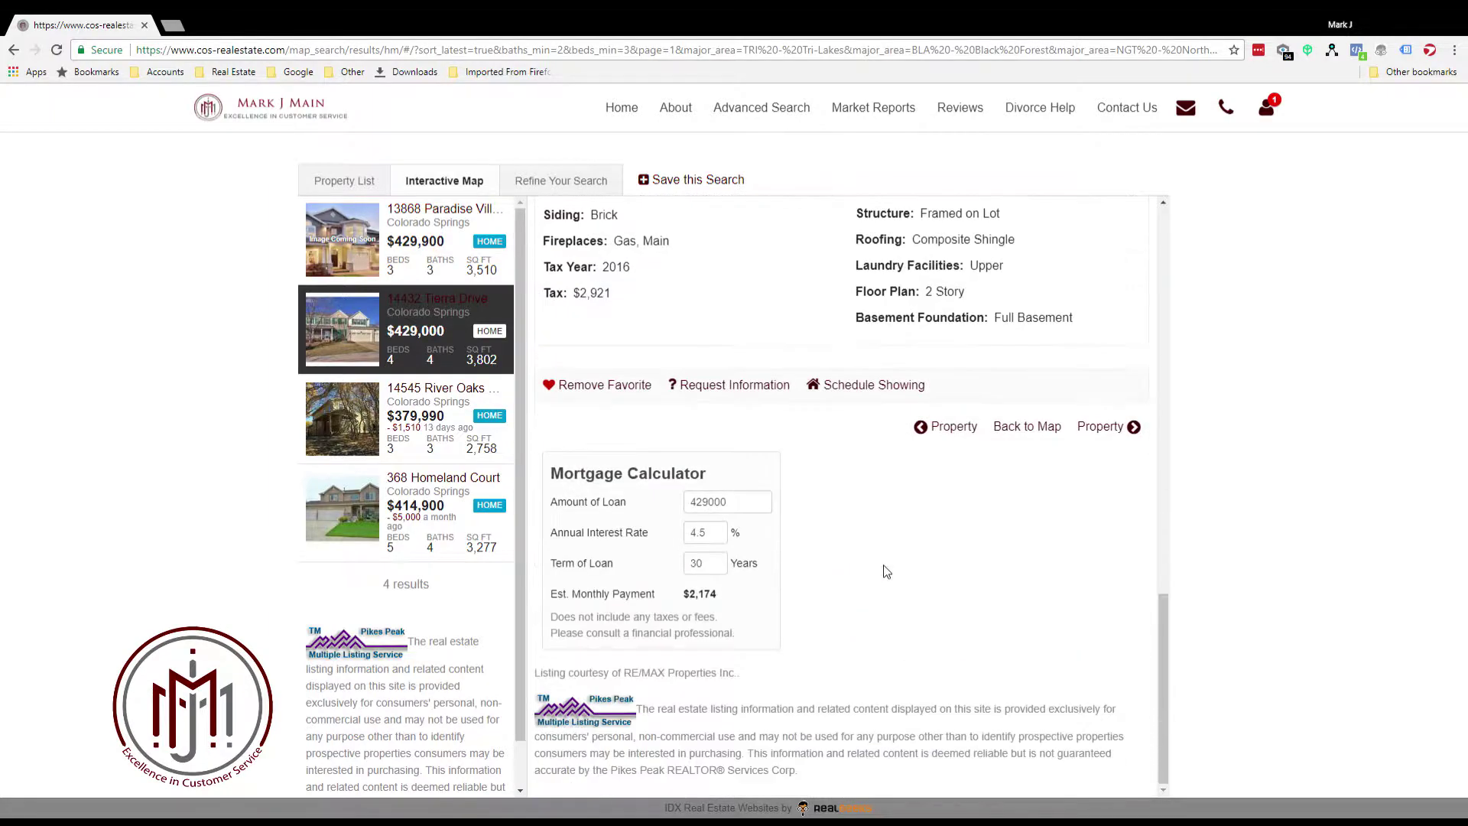
{"action": "scroll", "coordinate": [841, 600], "scroll_direction": "up", "scroll_amount": 5}
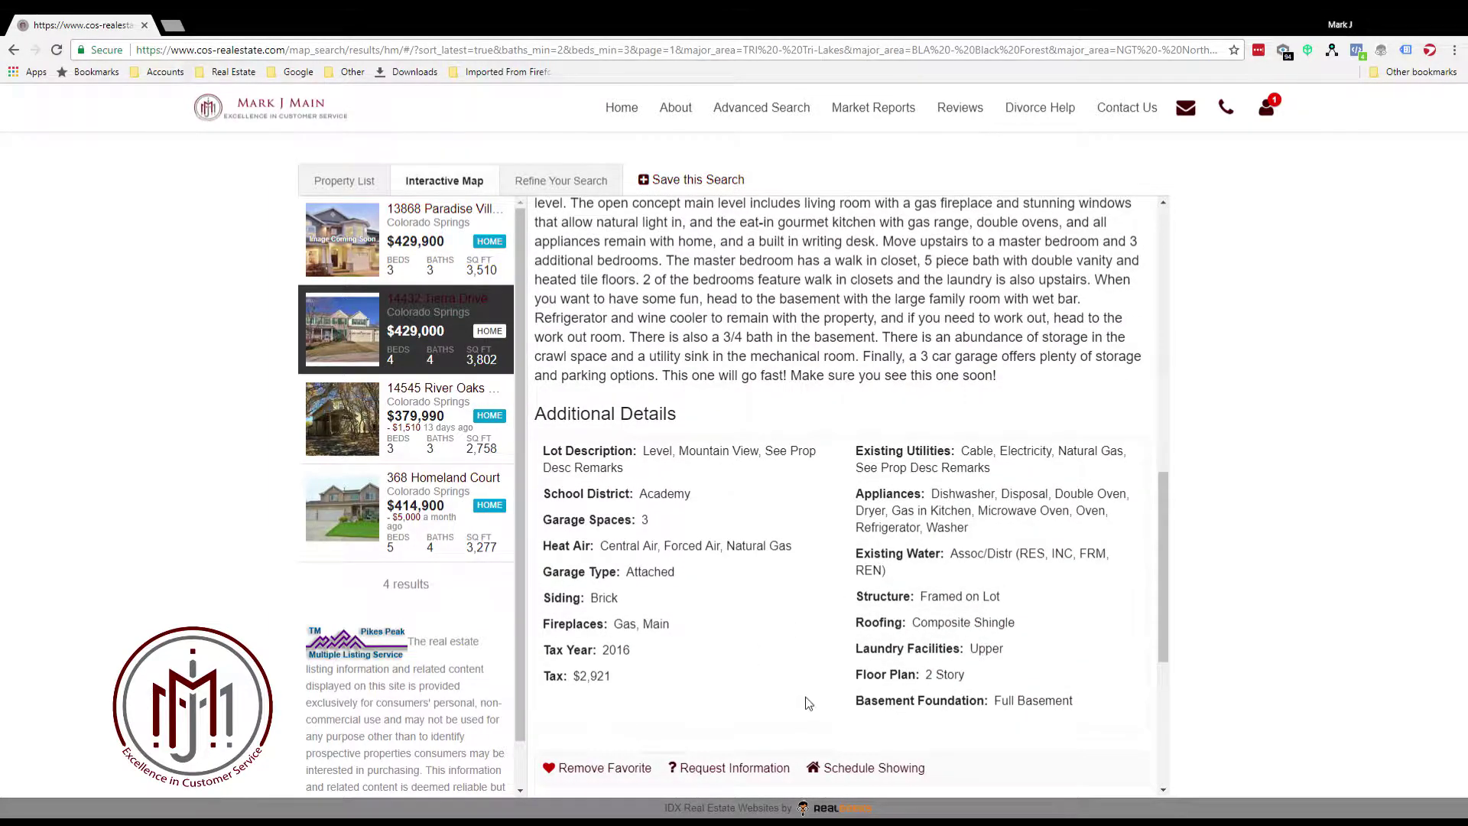
{"action": "scroll", "coordinate": [807, 699], "scroll_direction": "up", "scroll_amount": 5}
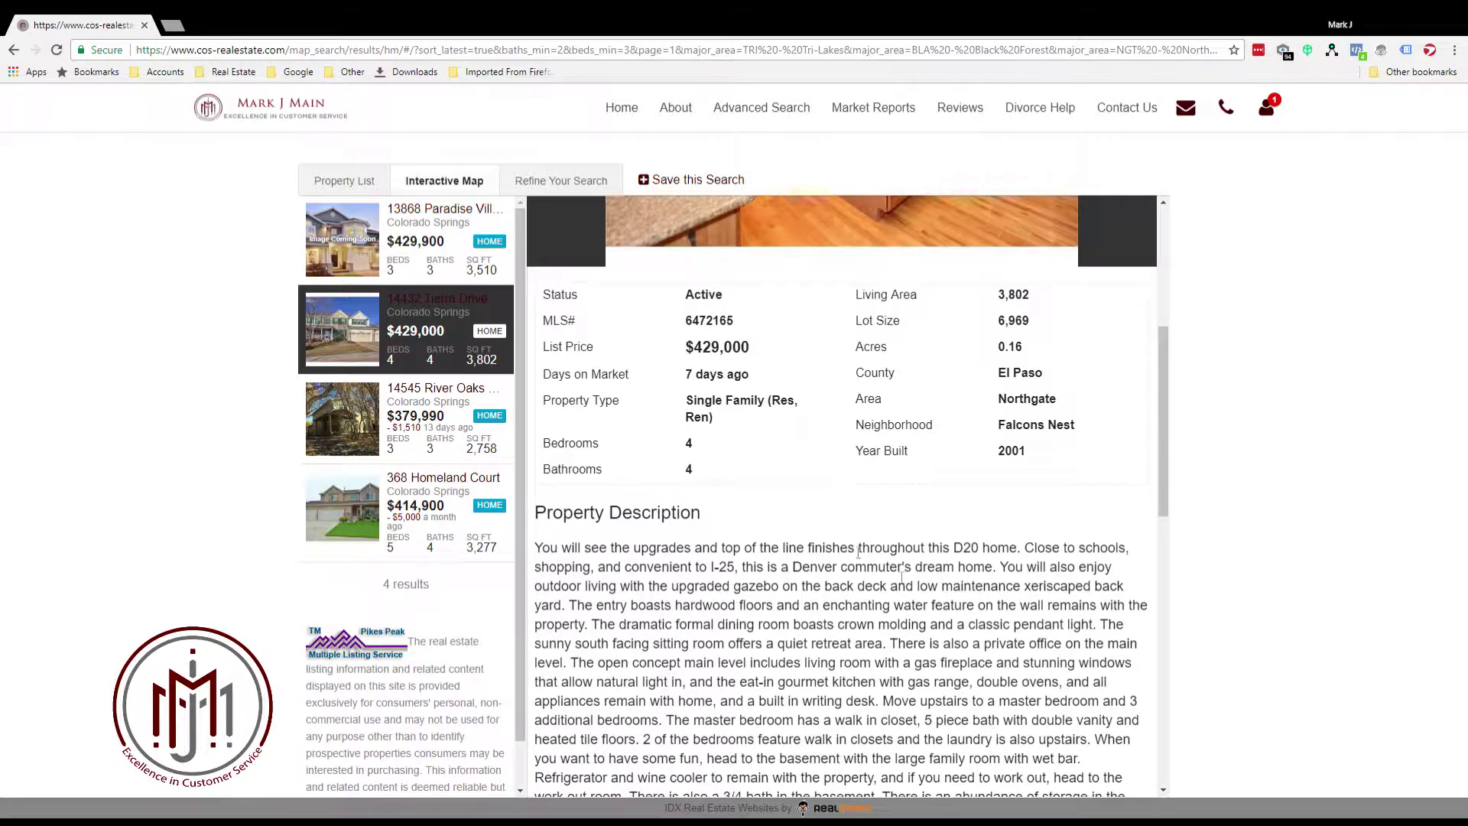
{"action": "scroll", "coordinate": [837, 500], "scroll_direction": "up", "scroll_amount": 5}
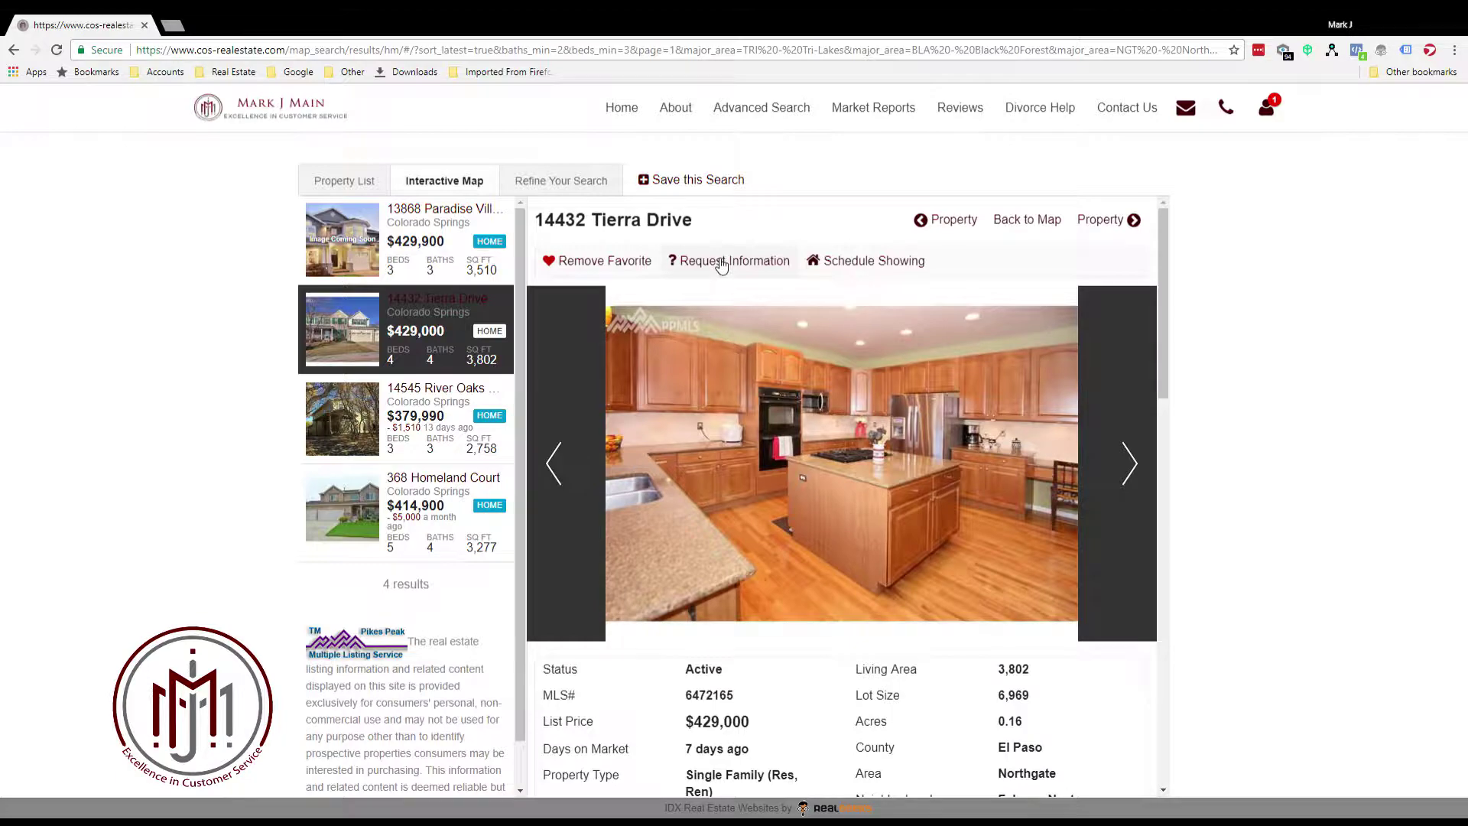
{"action": "scroll", "coordinate": [721, 418], "scroll_direction": "down", "scroll_amount": 15}
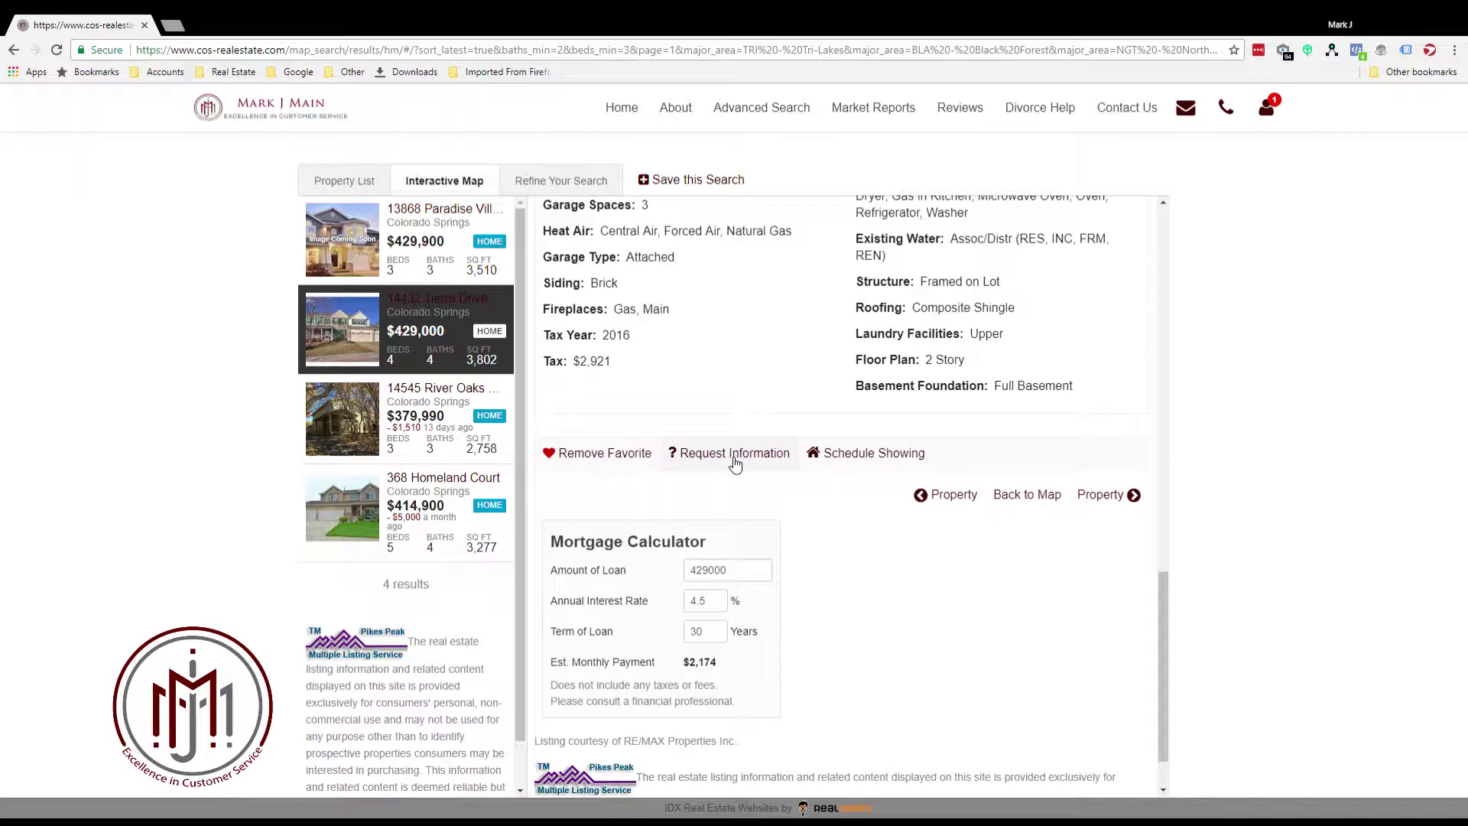
Request info on the listing with a phone number and the question 'Are there HOAs on this property'
{"action": "left_click", "coordinate": [734, 461]}
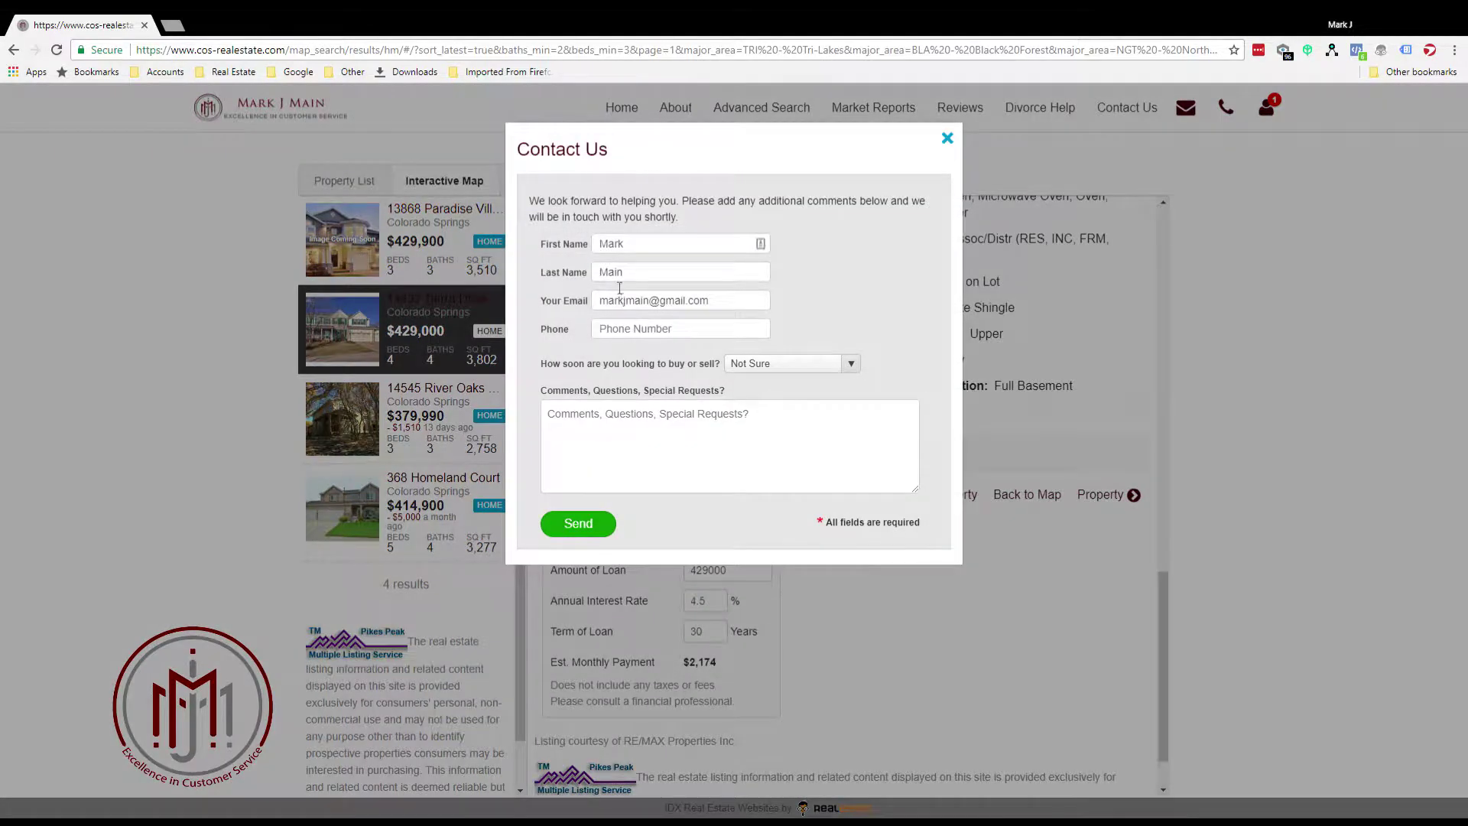
{"action": "left_click", "coordinate": [634, 331]}
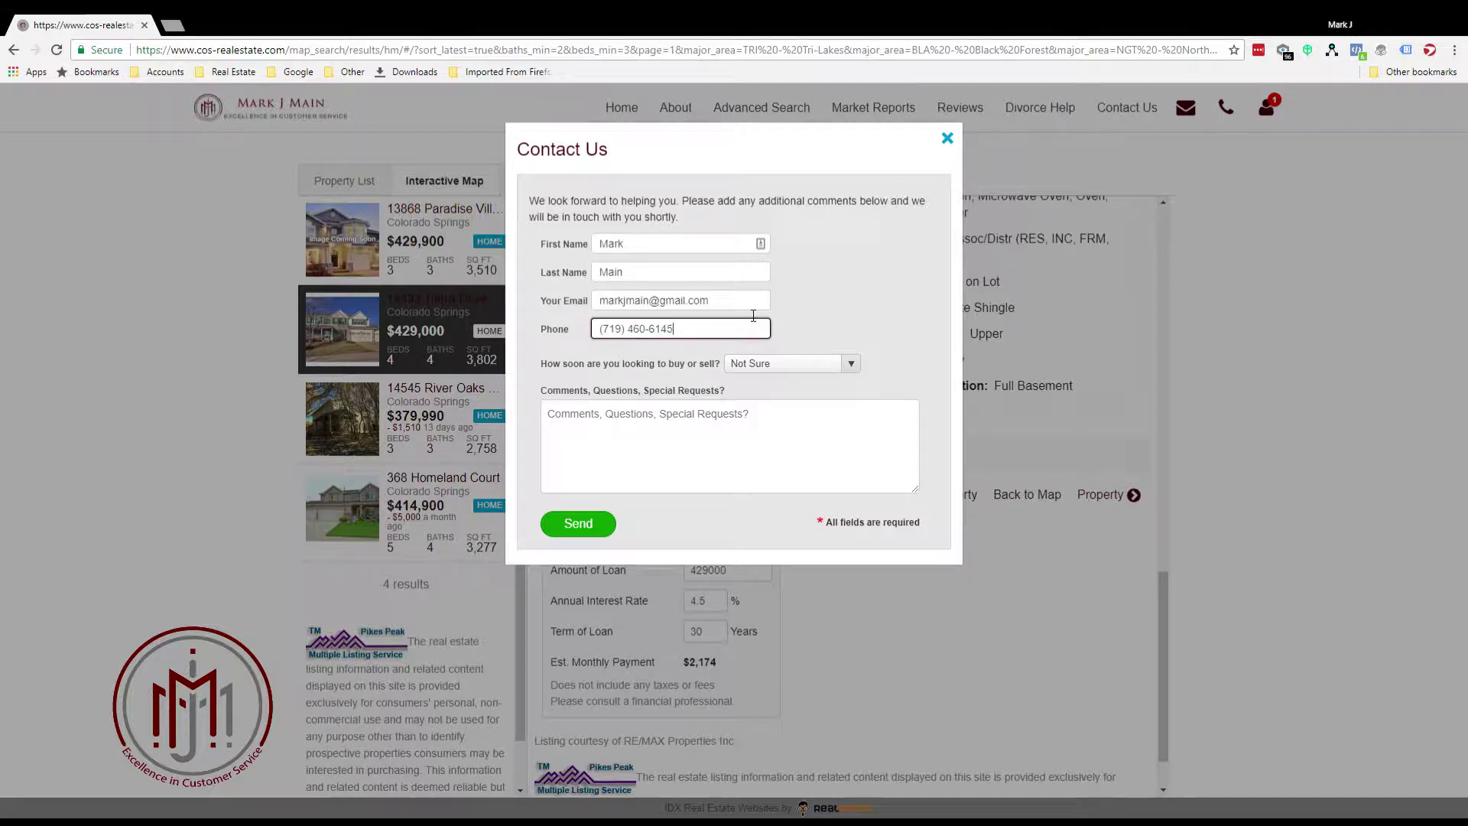
{"action": "left_click", "coordinate": [633, 442]}
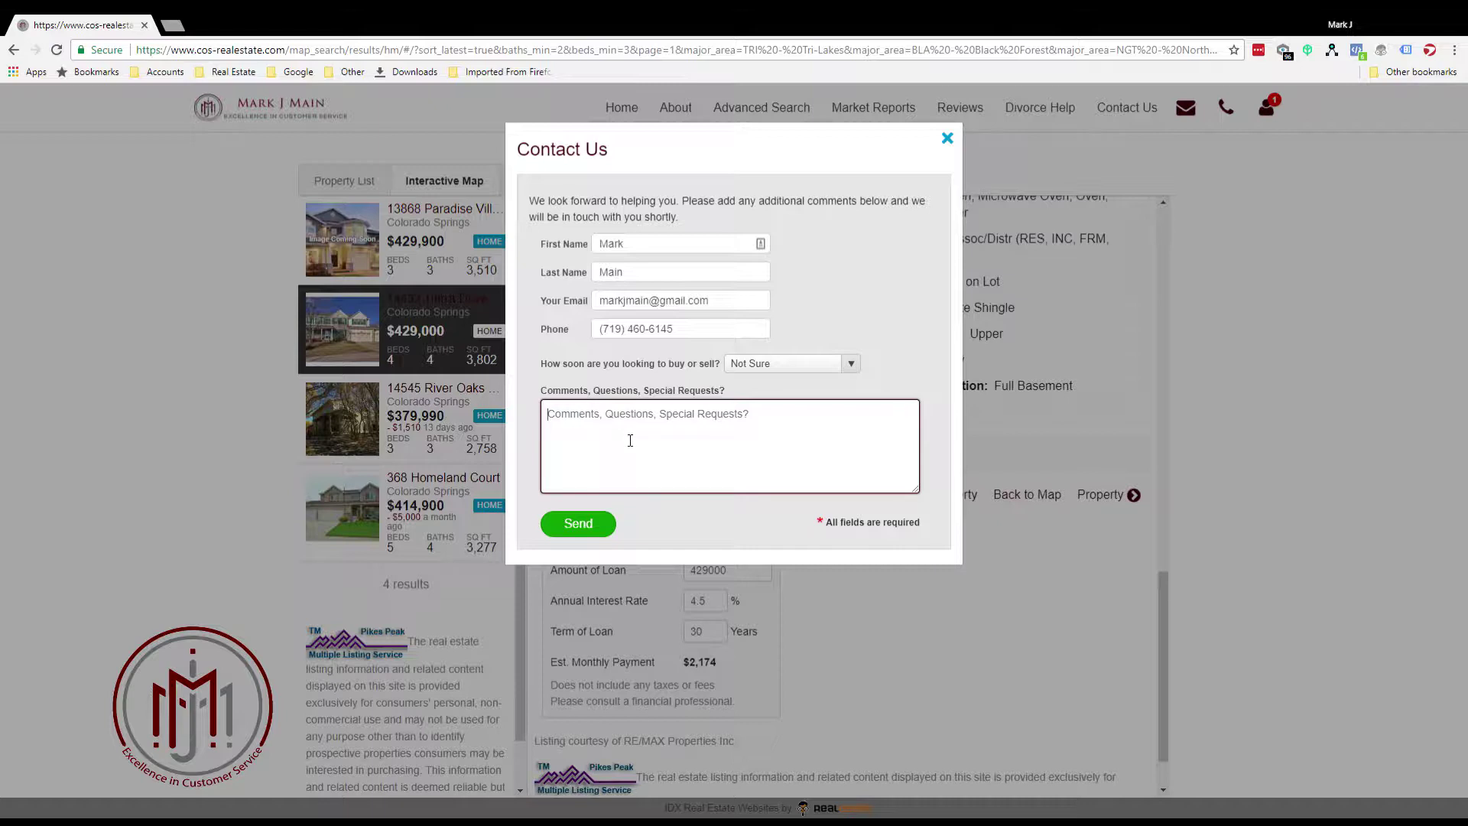
{"action": "type", "text": "Are there HO"}
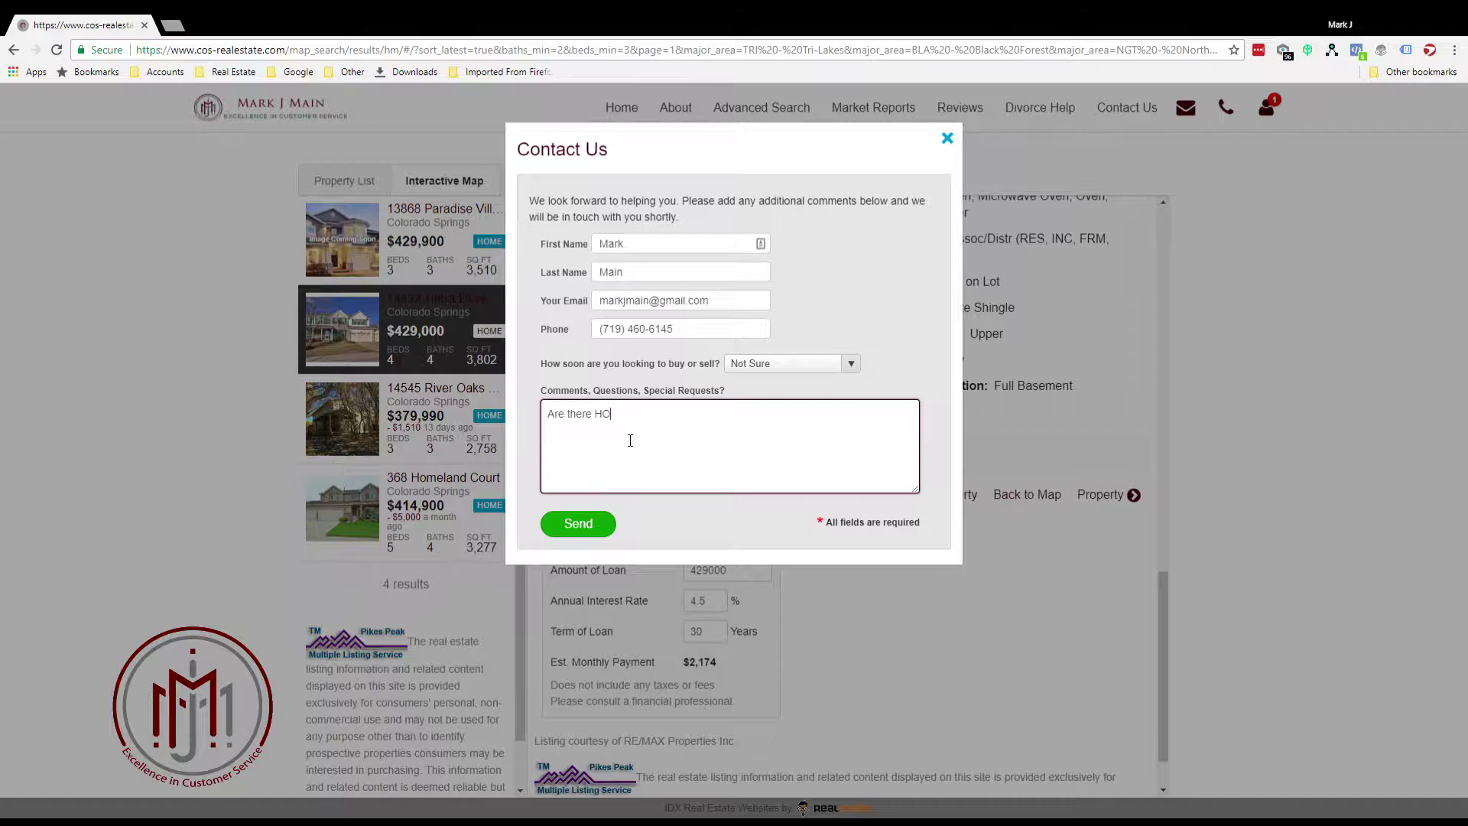
{"action": "type", "text": "As on this property"}
{"action": "left_click", "coordinate": [579, 525]}
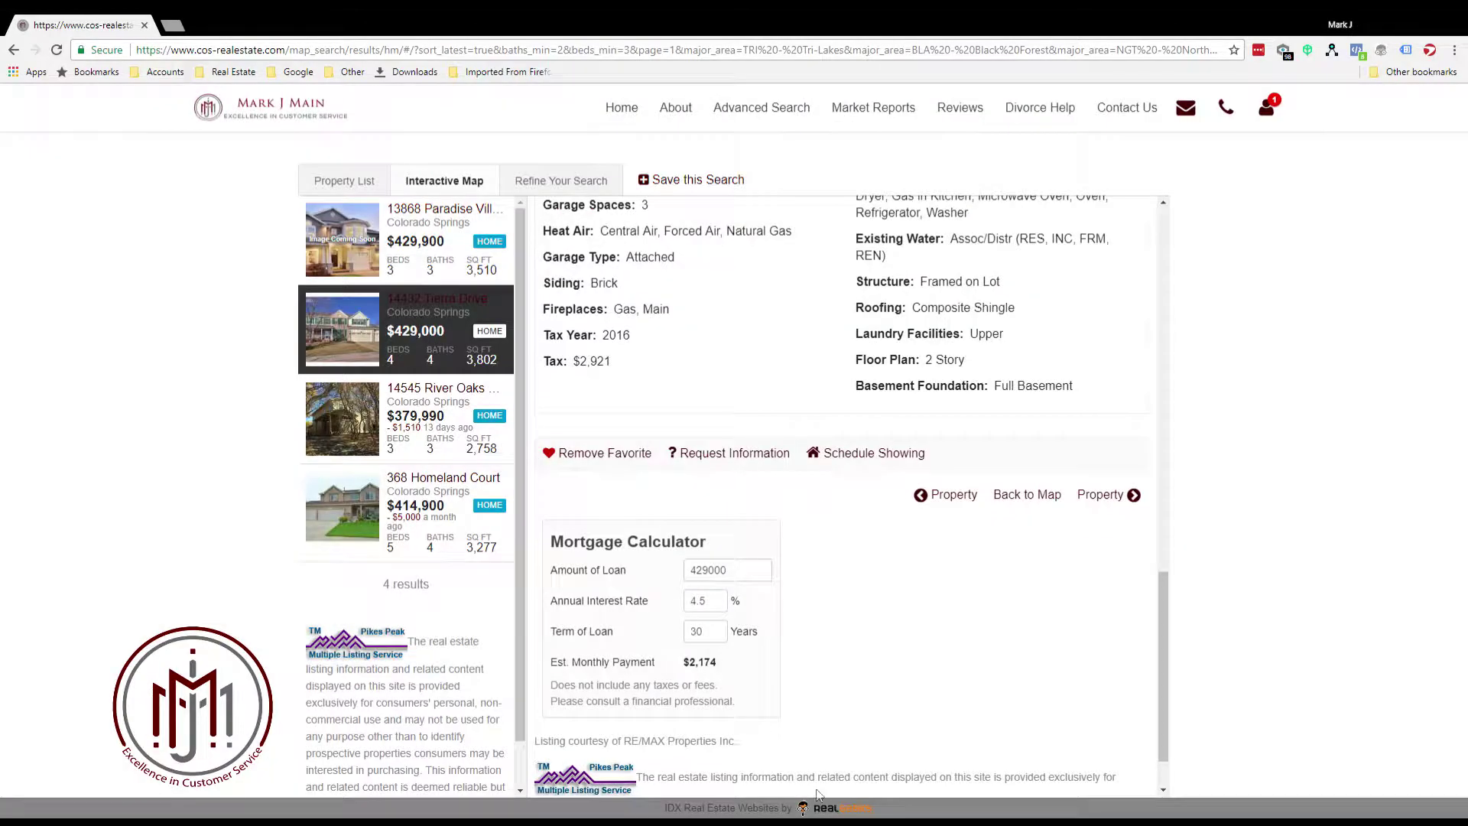
{"action": "scroll", "coordinate": [829, 633], "scroll_direction": "up", "scroll_amount": 15}
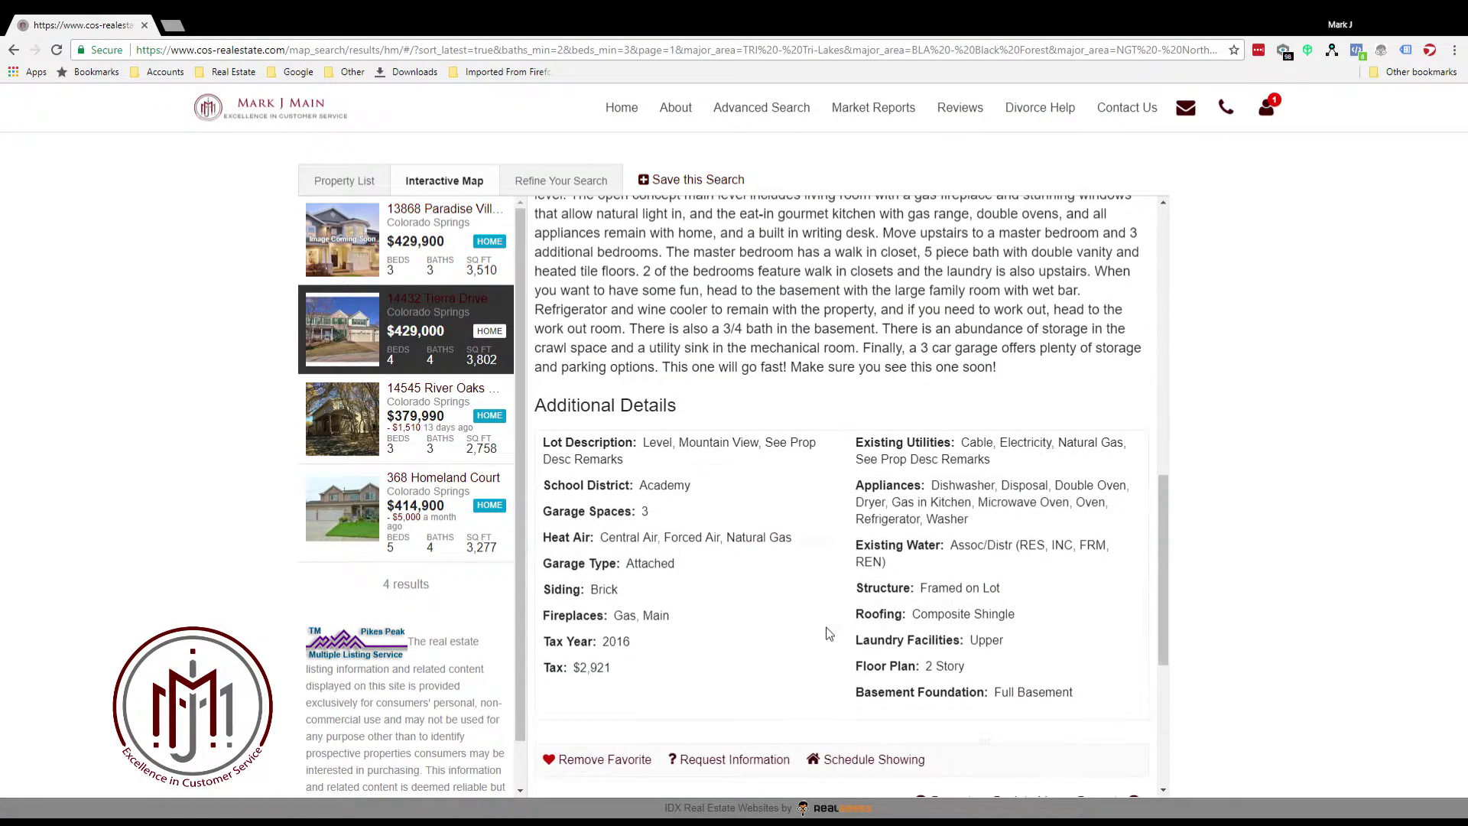
{"action": "scroll", "coordinate": [828, 633], "scroll_direction": "up", "scroll_amount": 3}
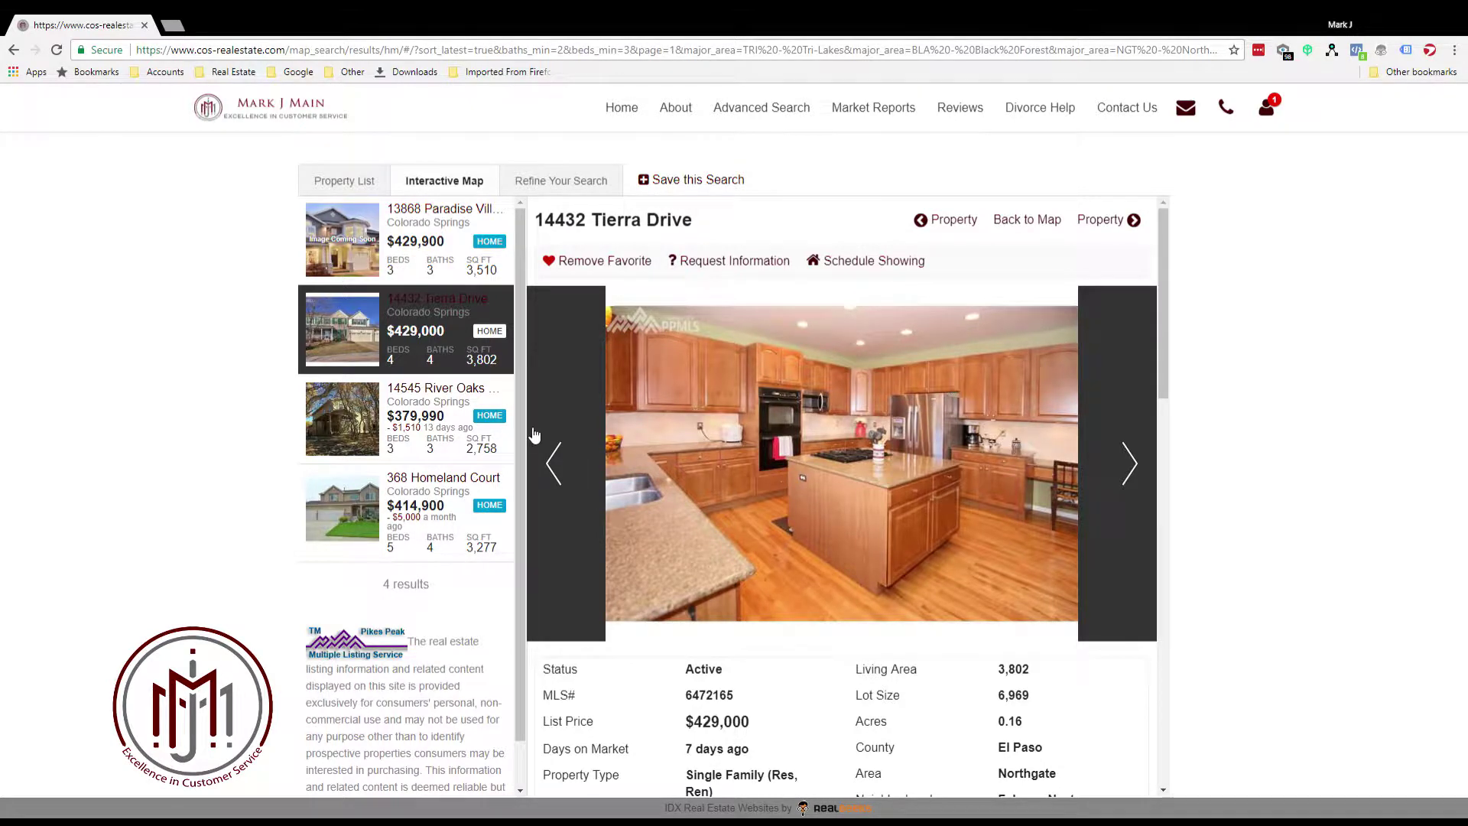
{"action": "scroll", "coordinate": [805, 433], "scroll_direction": "down", "scroll_amount": 2}
{"action": "scroll", "coordinate": [806, 433], "scroll_direction": "down", "scroll_amount": 3}
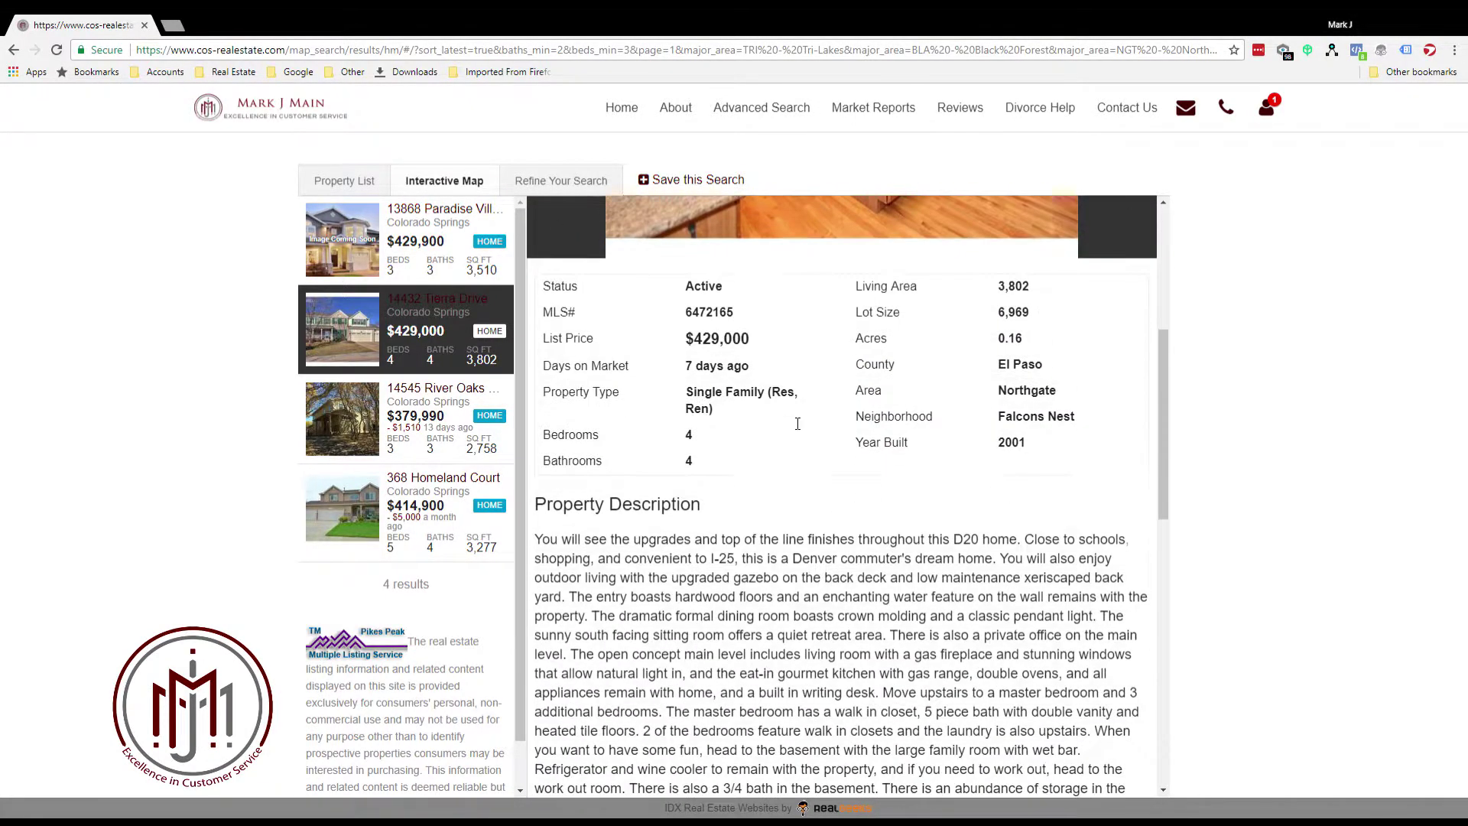
{"action": "scroll", "coordinate": [787, 427], "scroll_direction": "up", "scroll_amount": 5}
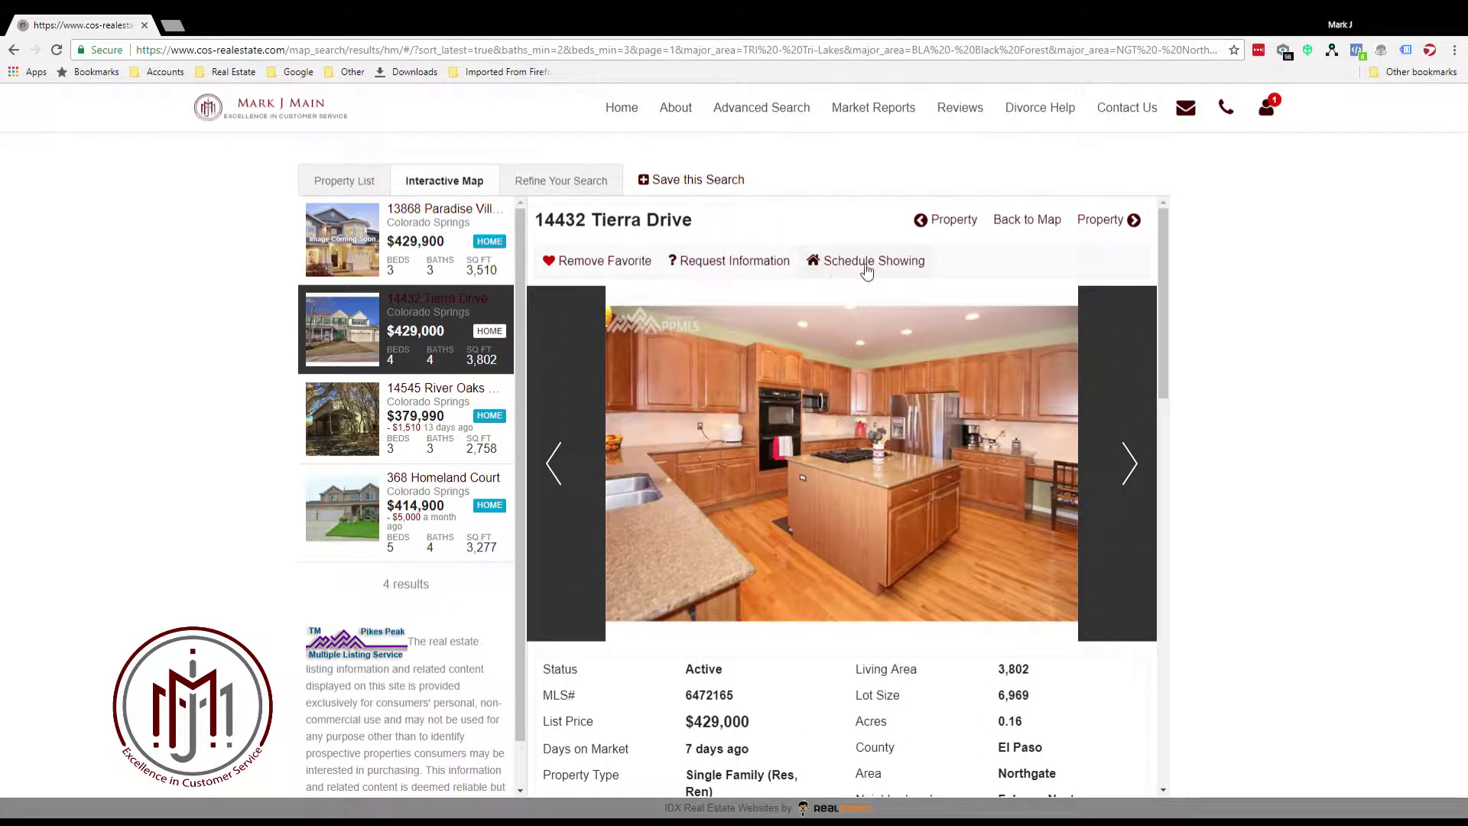
{"action": "left_click", "coordinate": [865, 267]}
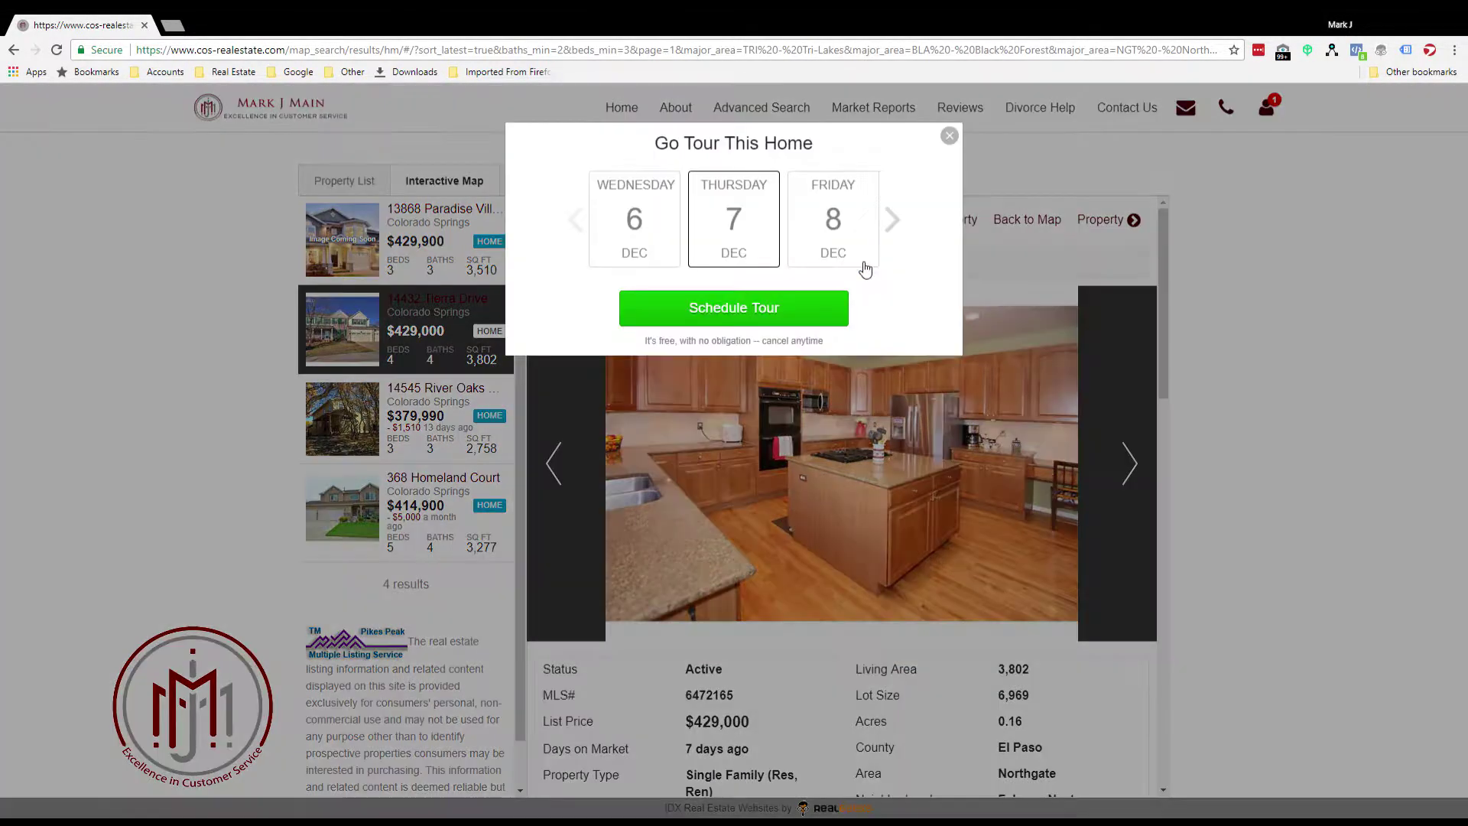
{"action": "left_click", "coordinate": [892, 221]}
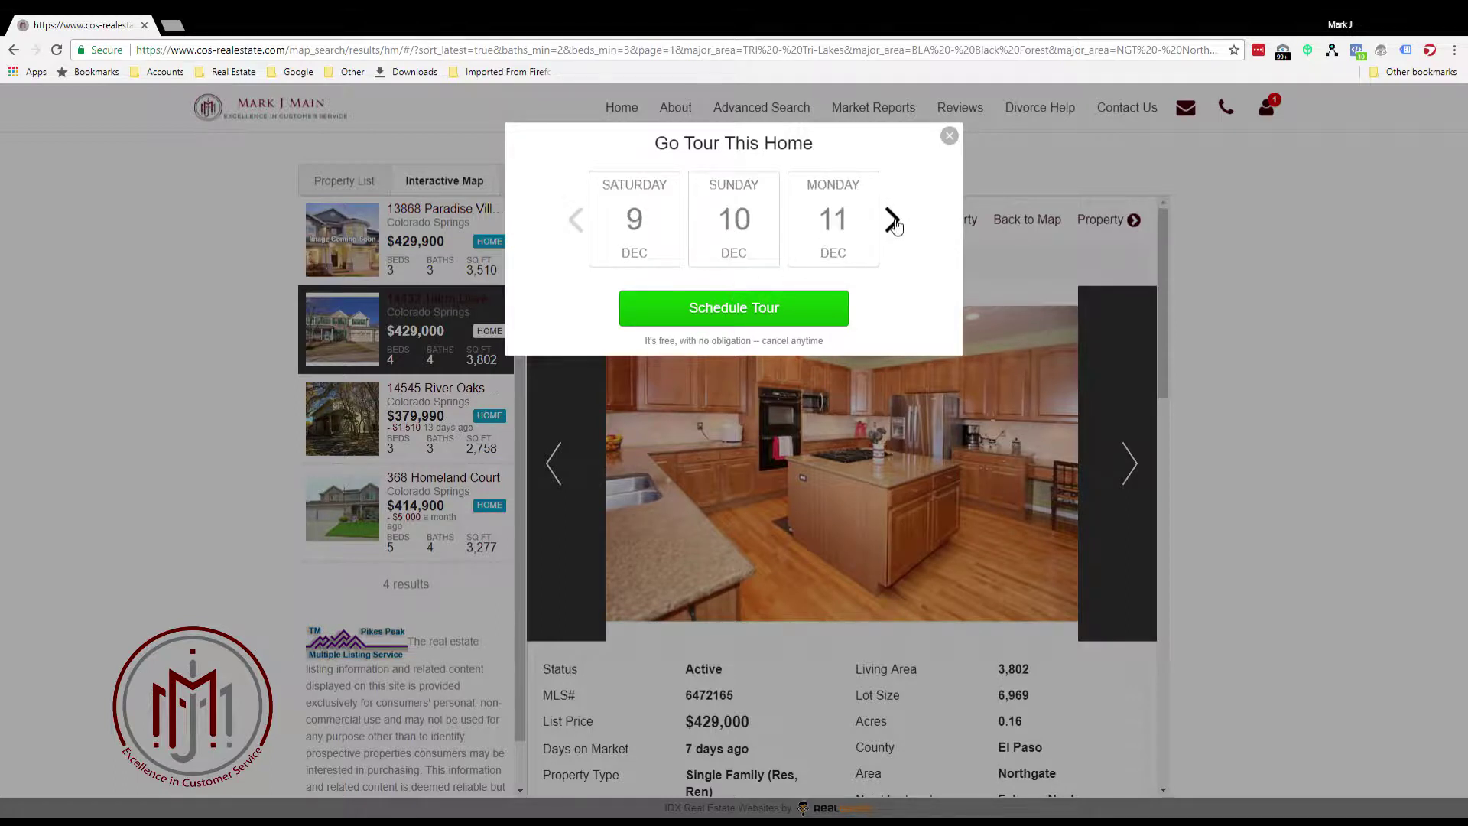
{"action": "left_click", "coordinate": [892, 220]}
{"action": "left_click", "coordinate": [574, 223]}
{"action": "left_click", "coordinate": [731, 217]}
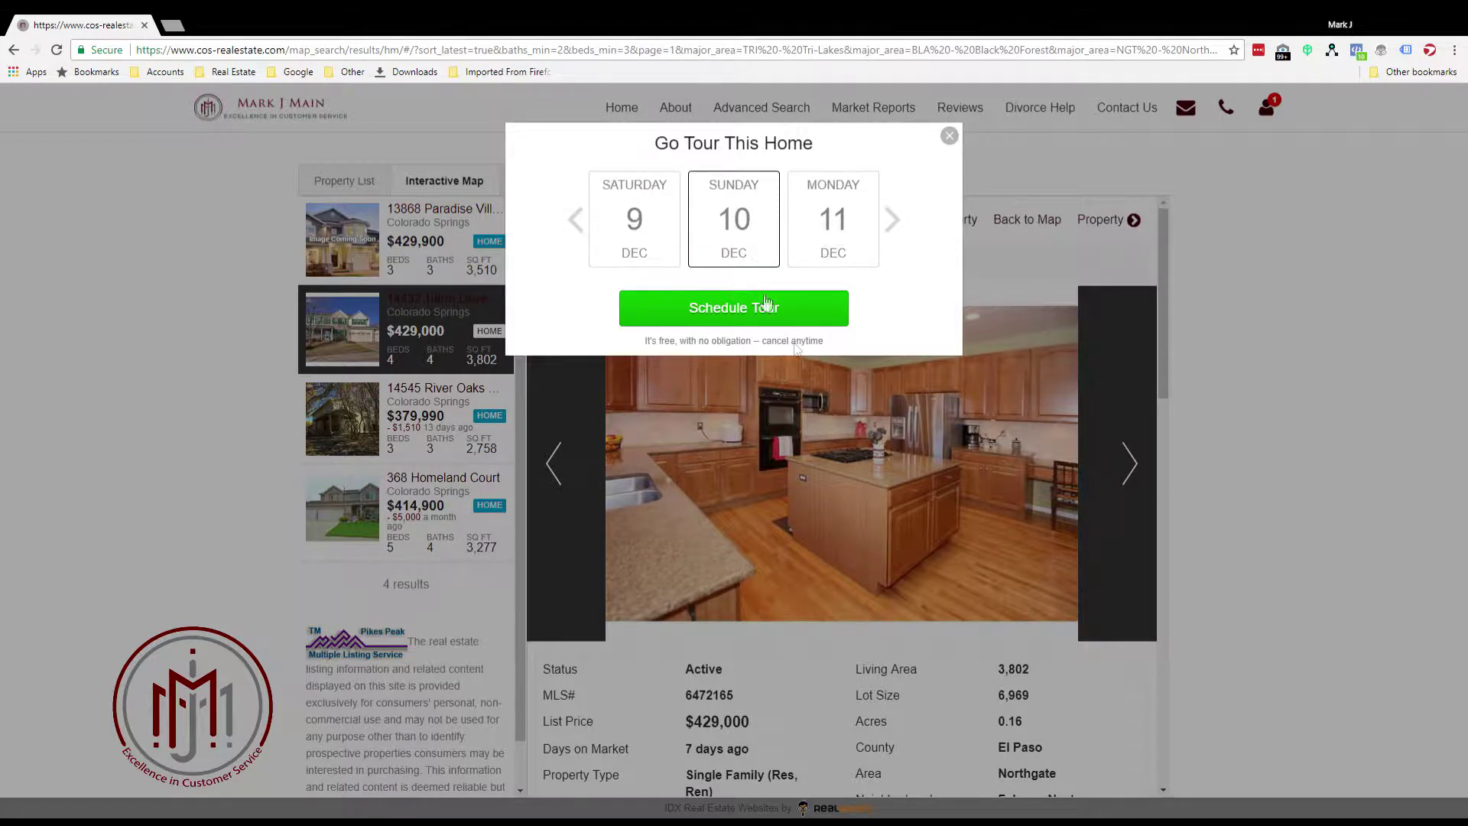
{"action": "left_click", "coordinate": [733, 310]}
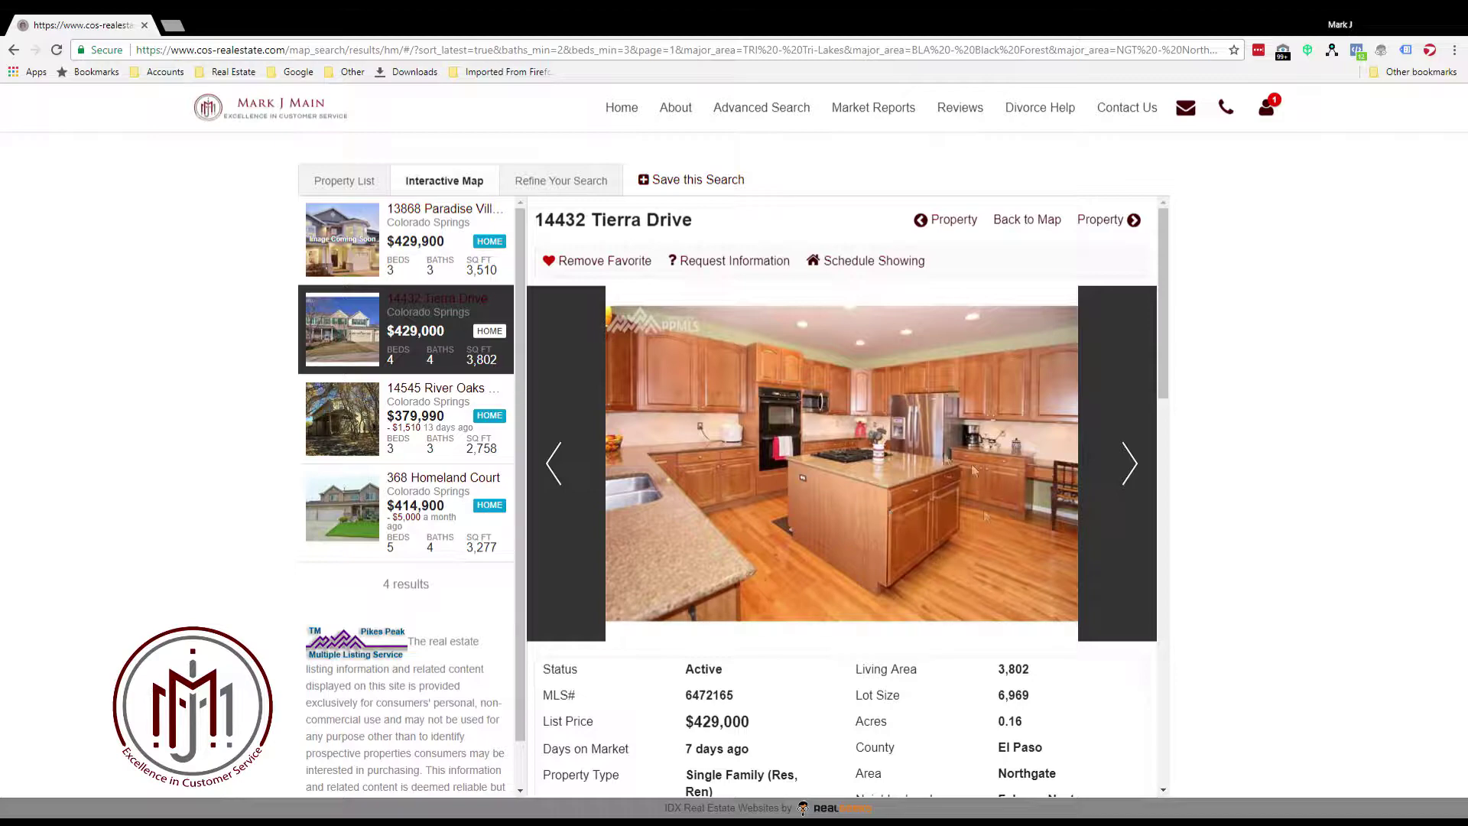
Sign out from the account menu and return to the home page's Real Estate Search
{"action": "scroll", "coordinate": [919, 437], "scroll_direction": "down", "scroll_amount": 3}
{"action": "scroll", "coordinate": [803, 360], "scroll_direction": "down", "scroll_amount": 3}
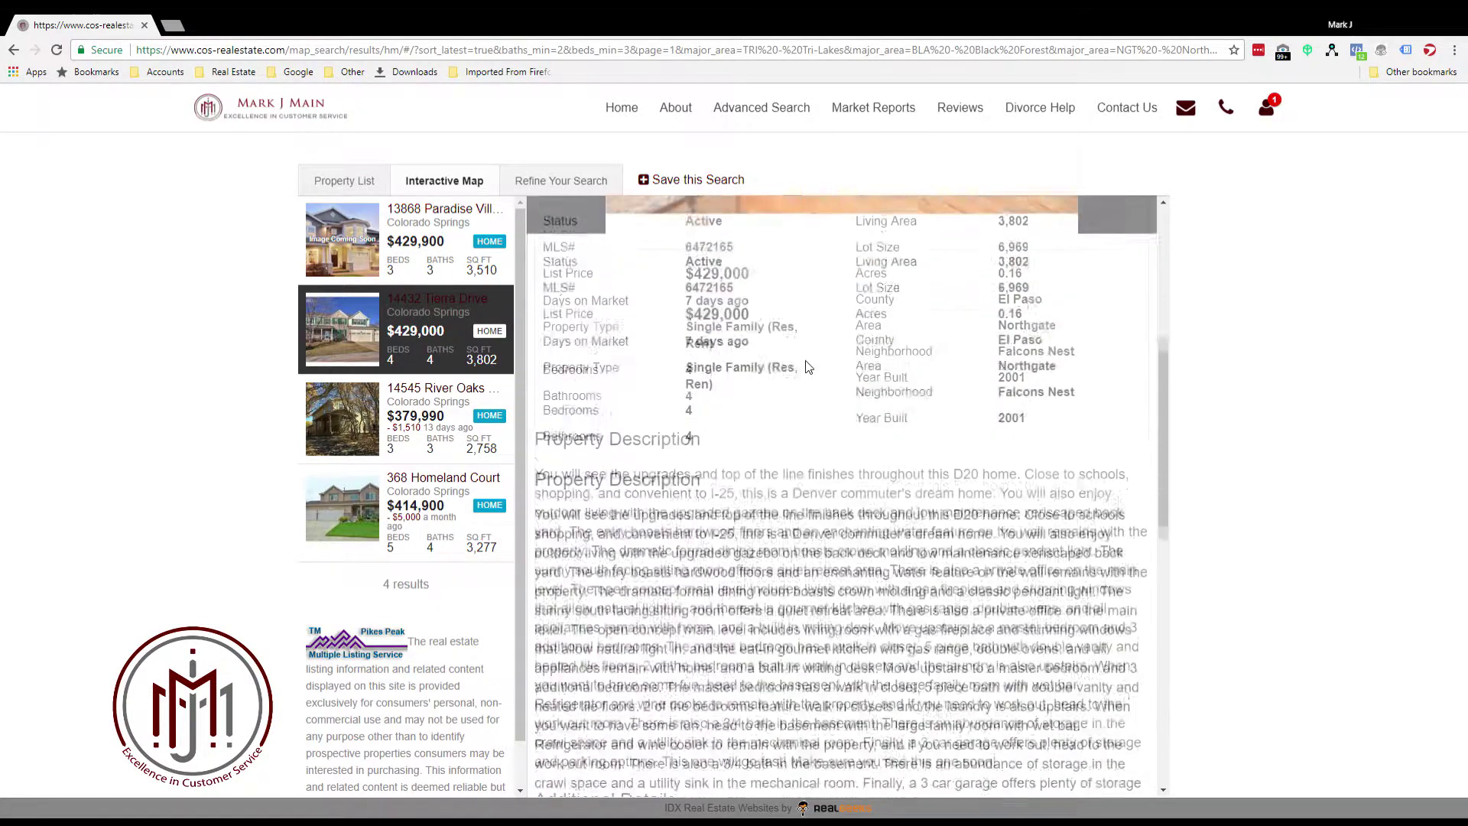
{"action": "scroll", "coordinate": [805, 360], "scroll_direction": "up", "scroll_amount": 4}
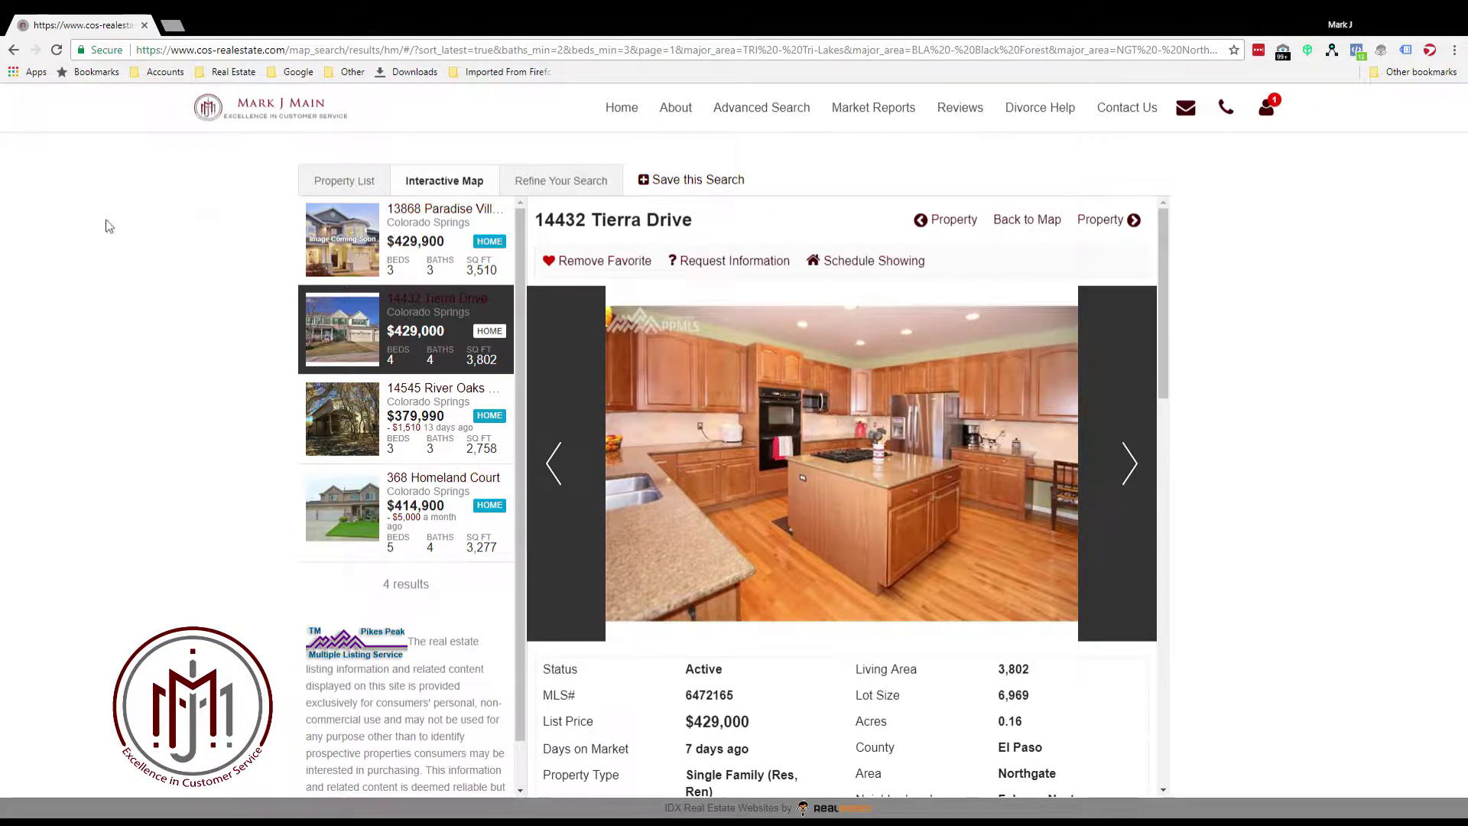
{"action": "left_click", "coordinate": [1276, 113]}
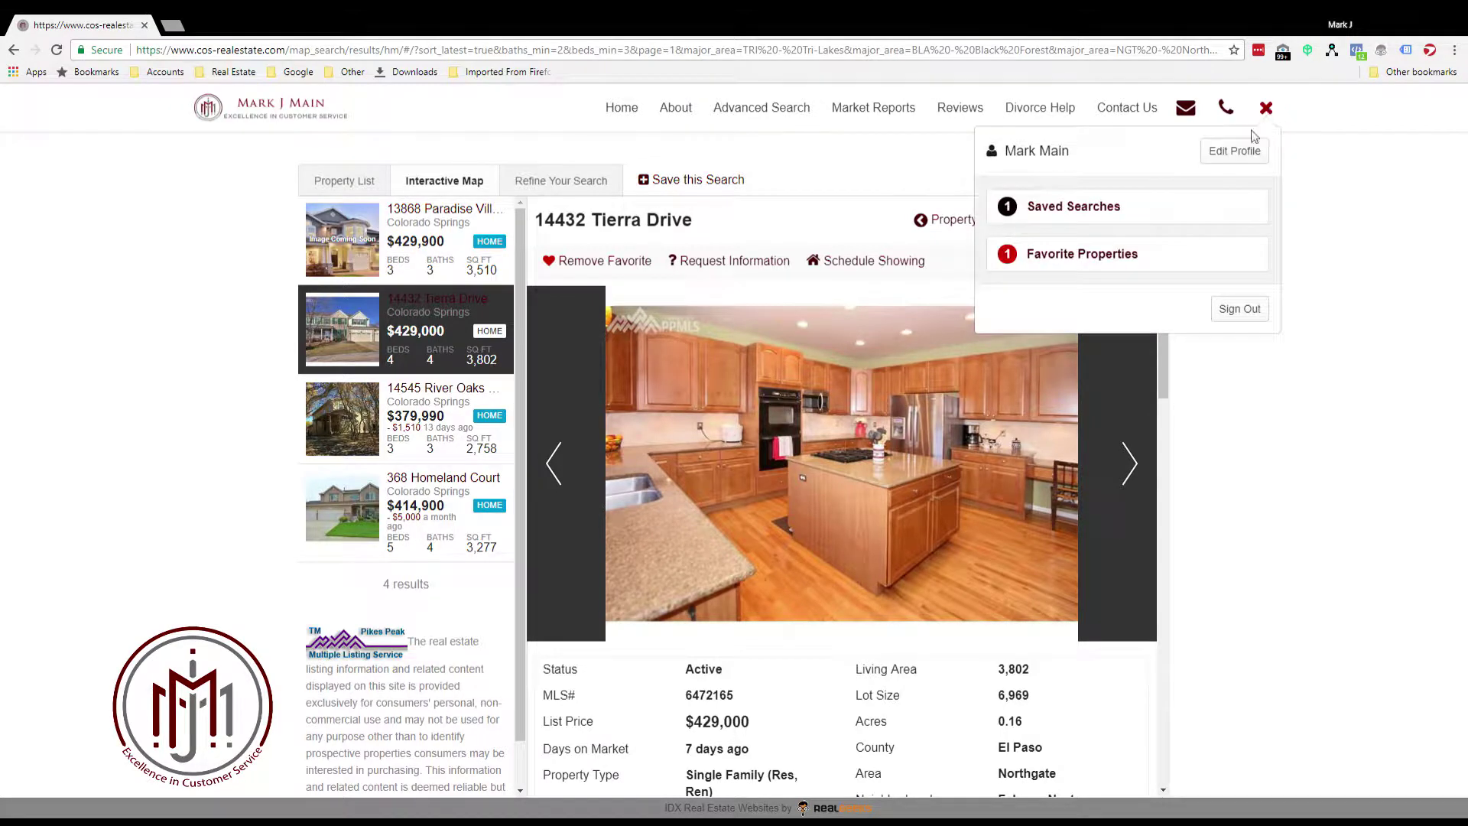
{"action": "left_click", "coordinate": [1238, 308]}
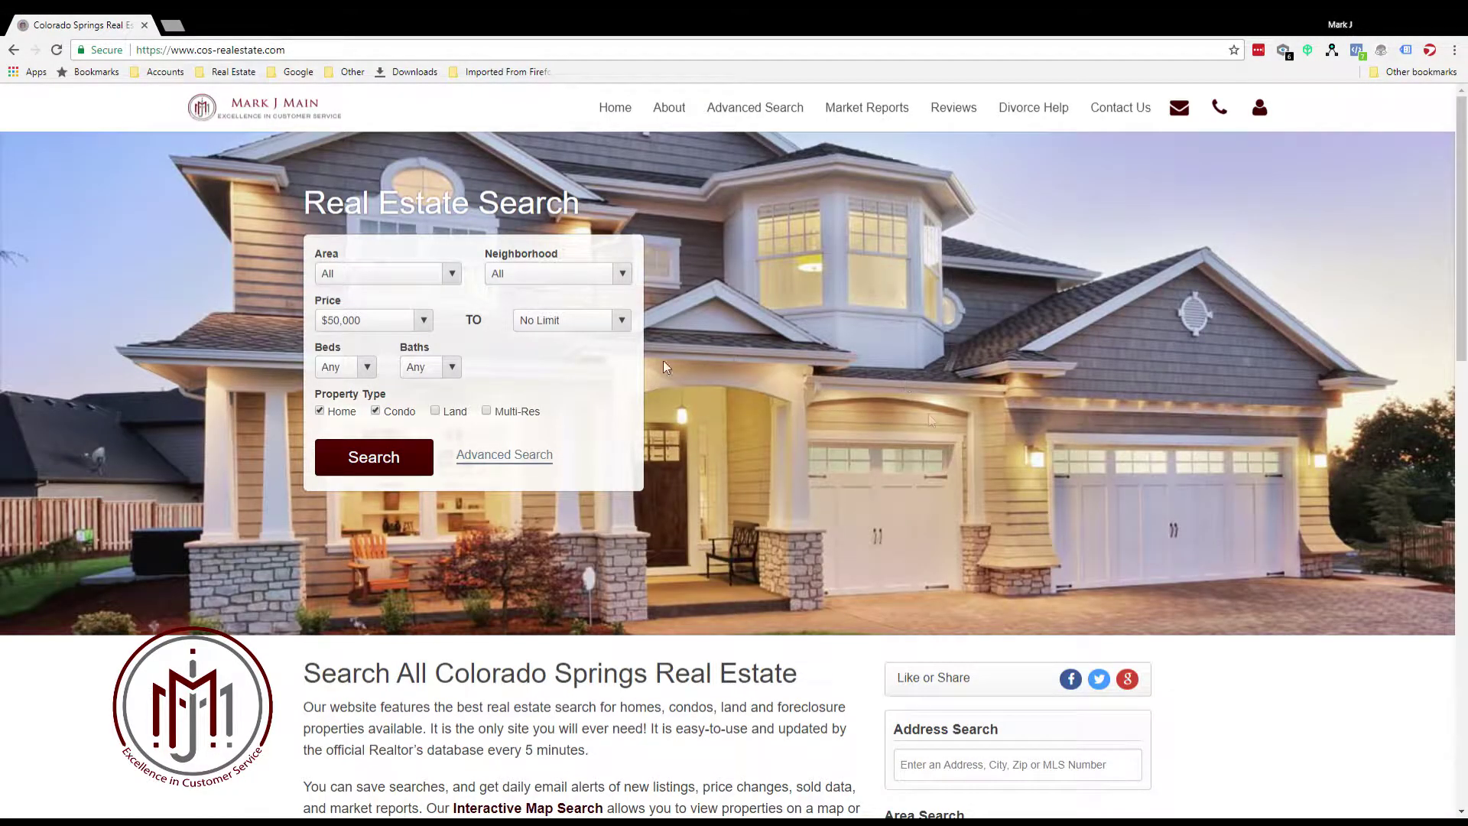
{"action": "scroll", "coordinate": [825, 389], "scroll_direction": "down", "scroll_amount": 4}
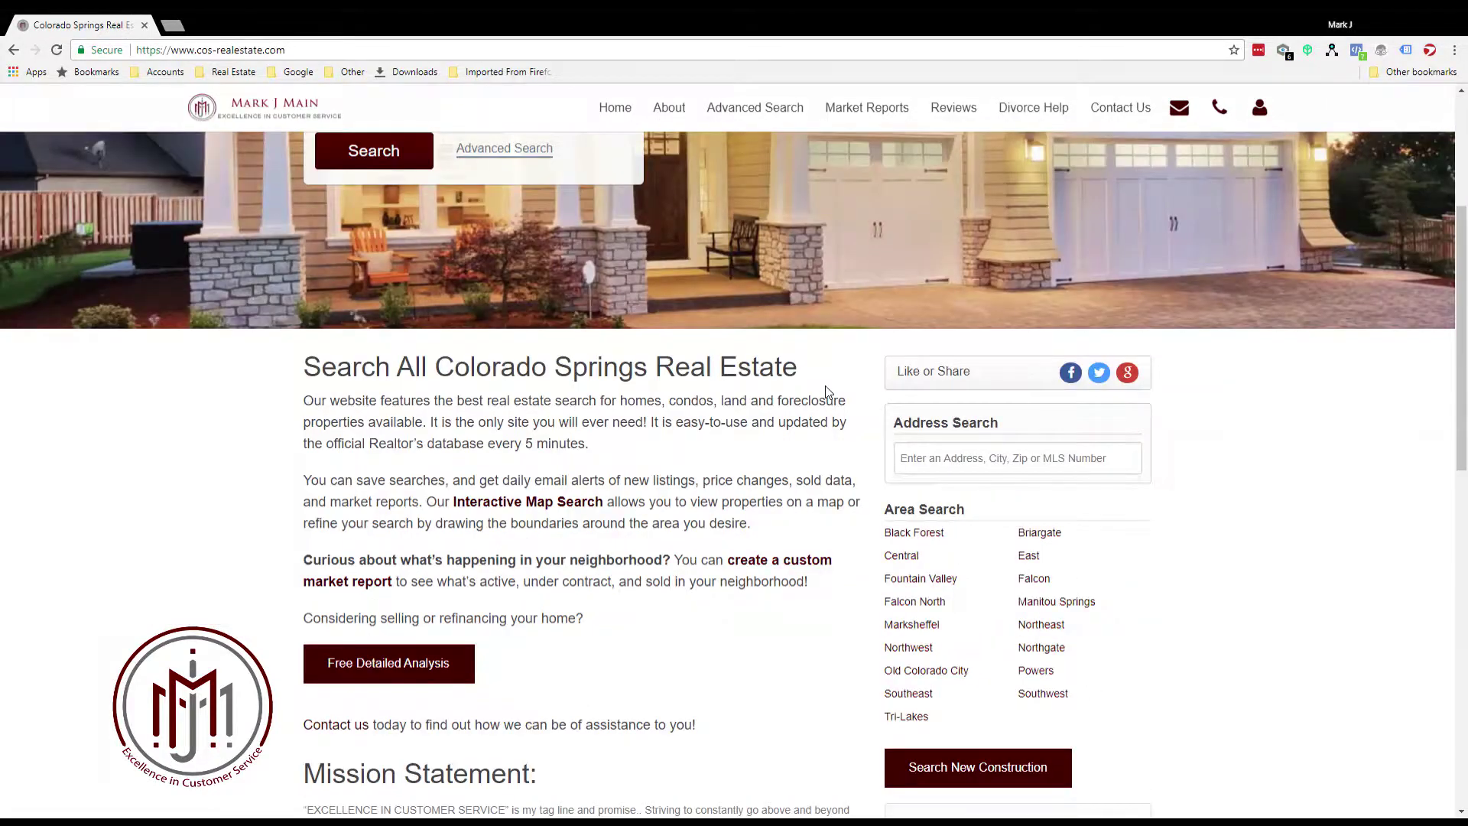
{"action": "scroll", "coordinate": [827, 391], "scroll_direction": "up", "scroll_amount": 4}
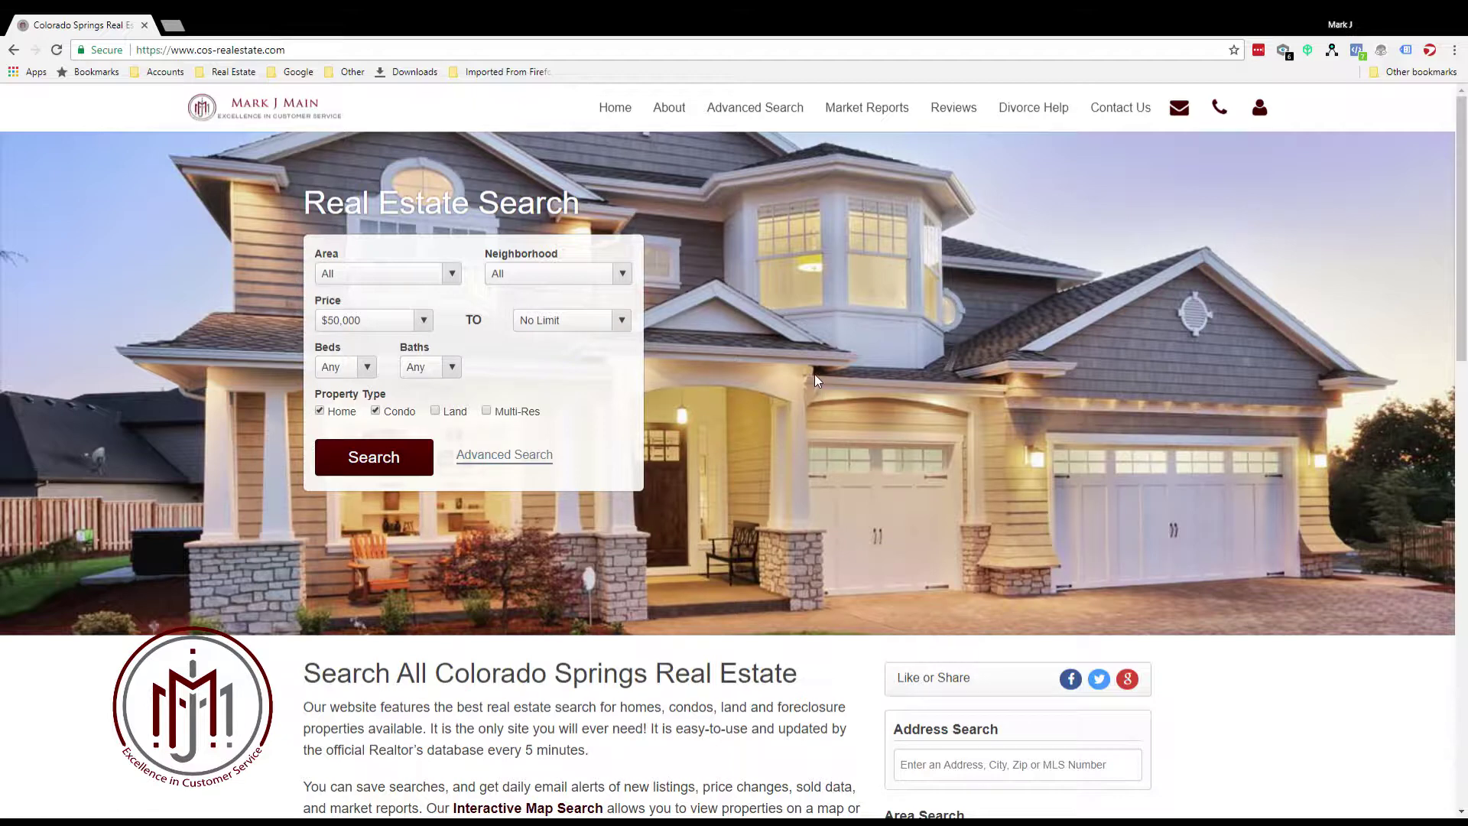
Sign in with Facebook and open the Saved Searches list showing My Search
{"action": "left_click", "coordinate": [1262, 109]}
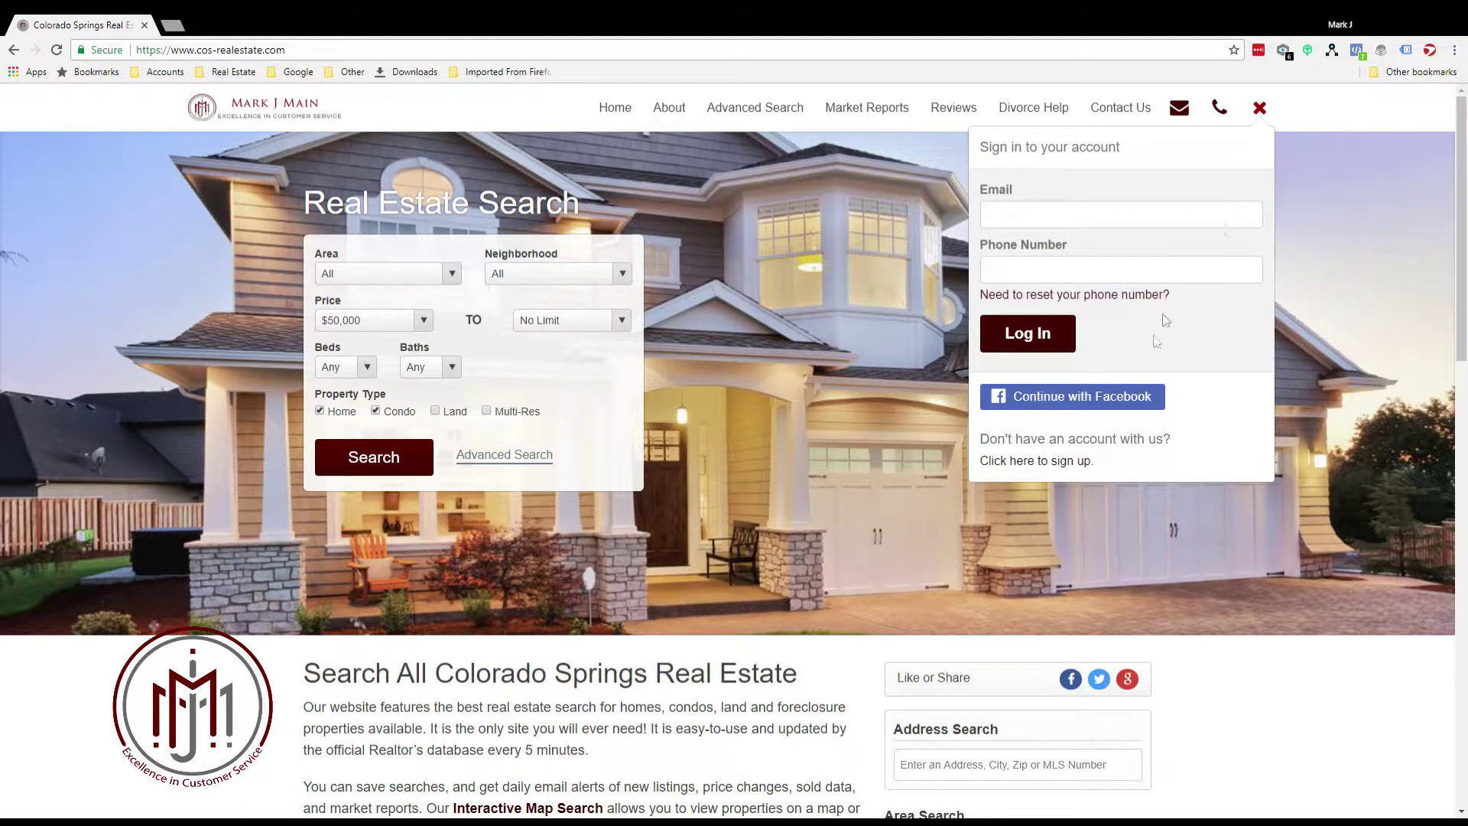
{"action": "left_click", "coordinate": [1104, 398]}
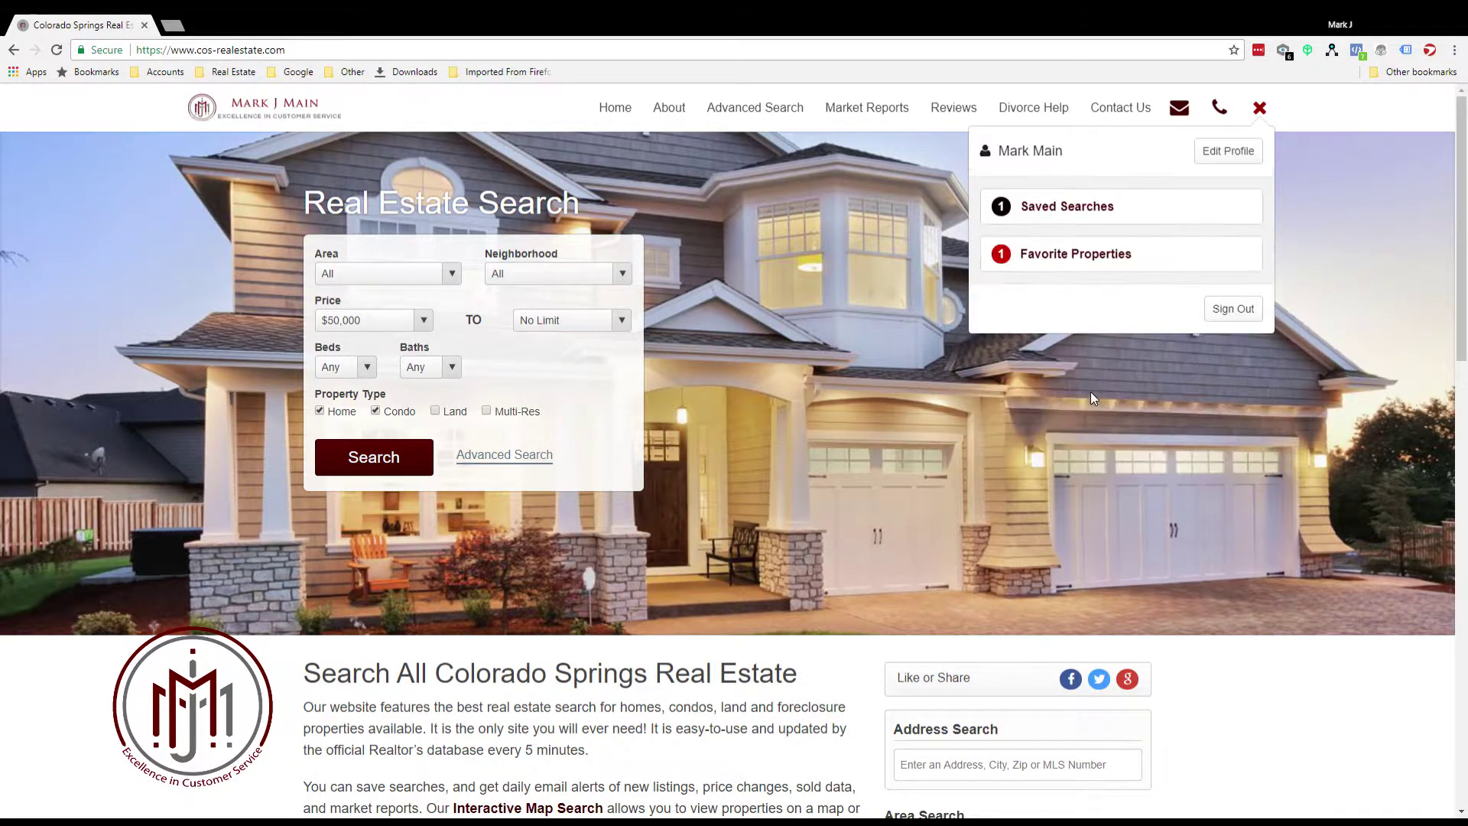
{"action": "left_click", "coordinate": [1054, 212]}
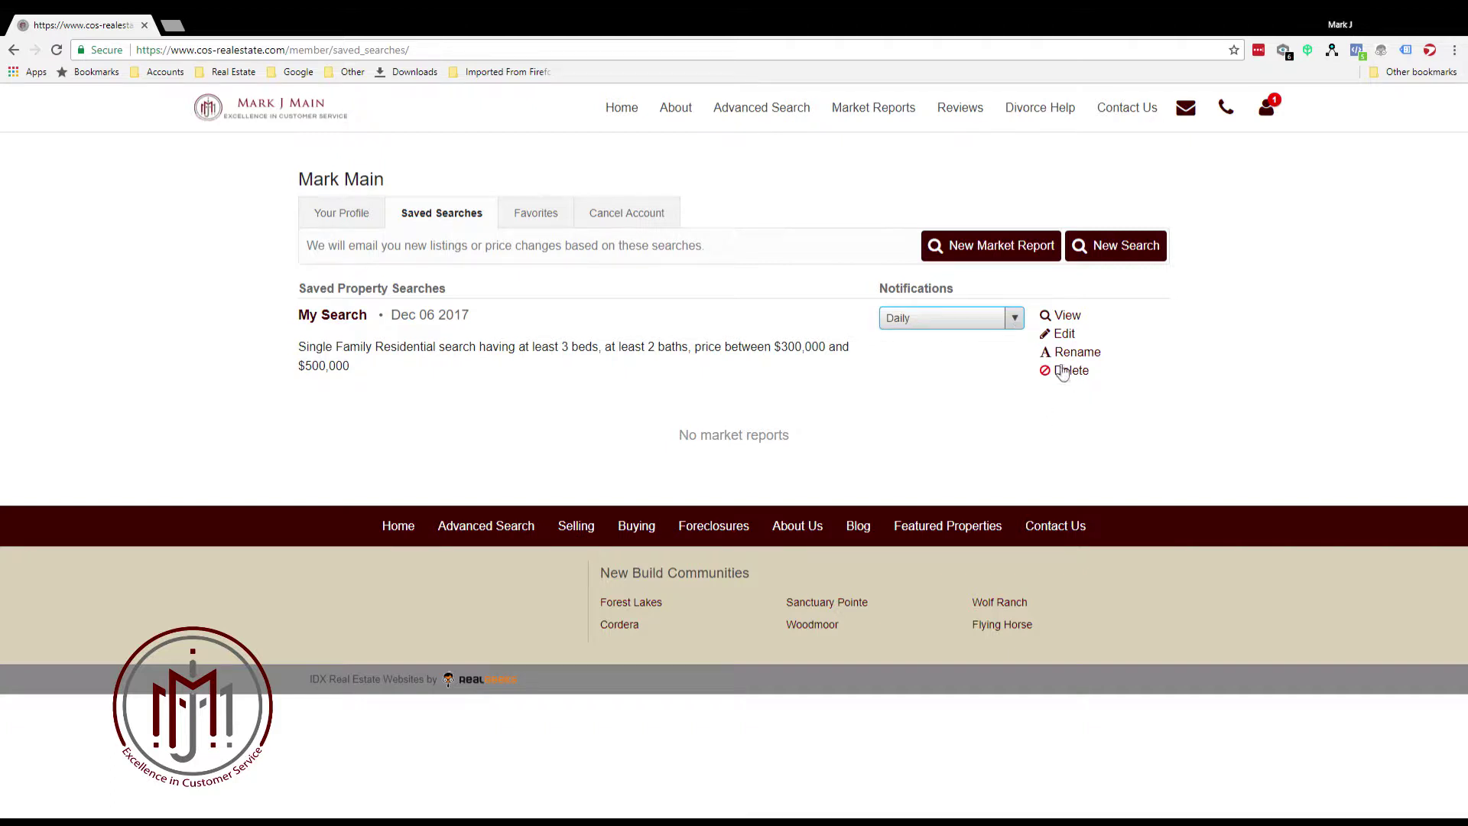
Edit My Search to add N/W - Northwest and a $450,000 maximum price, then save
{"action": "left_click", "coordinate": [1062, 335]}
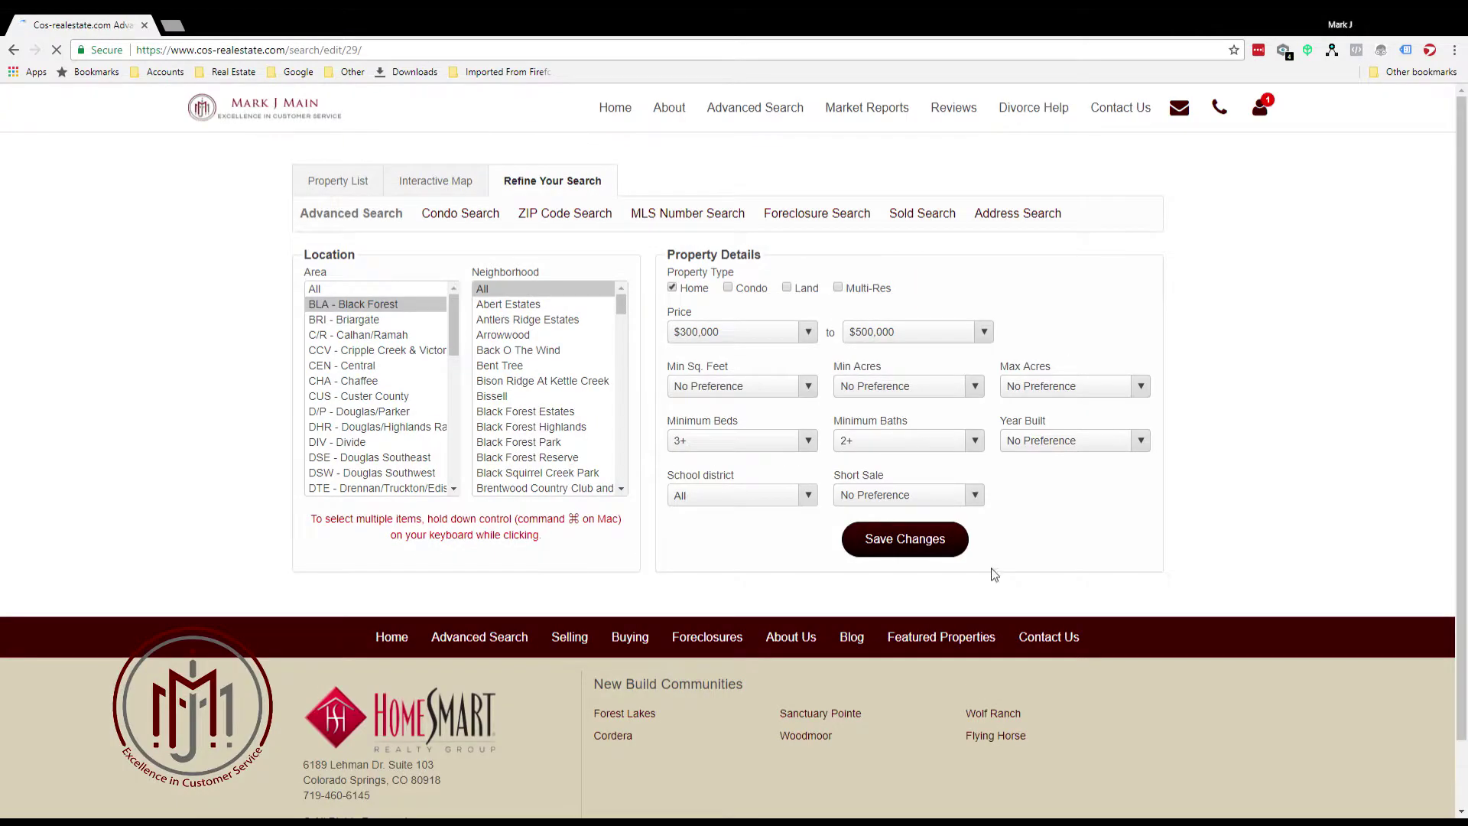
{"action": "left_click", "coordinate": [454, 313]}
{"action": "left_click_drag", "start_coordinate": [455, 313], "coordinate": [461, 409]}
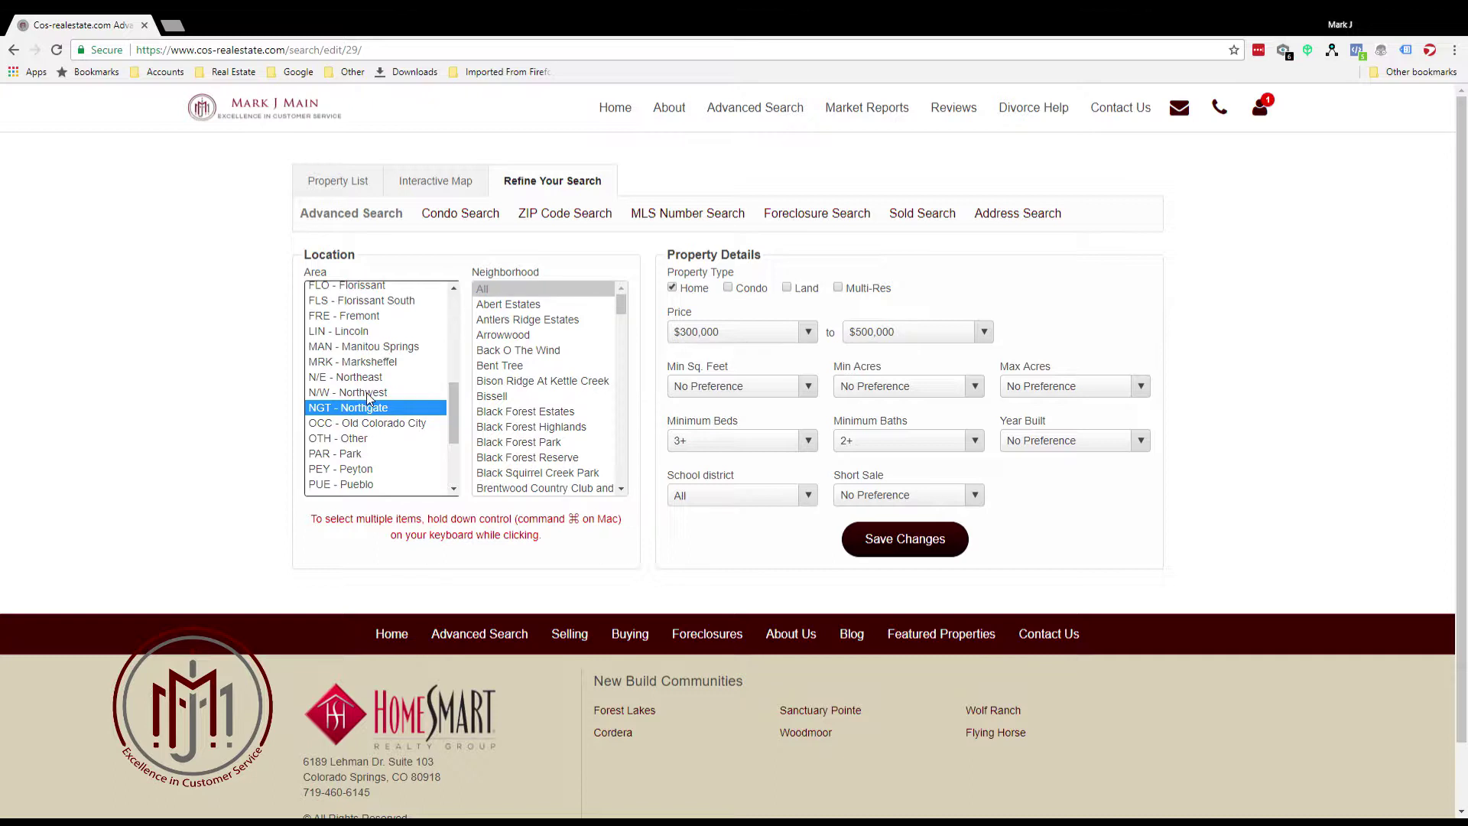
{"action": "left_click", "coordinate": [366, 392], "text": "ctrl"}
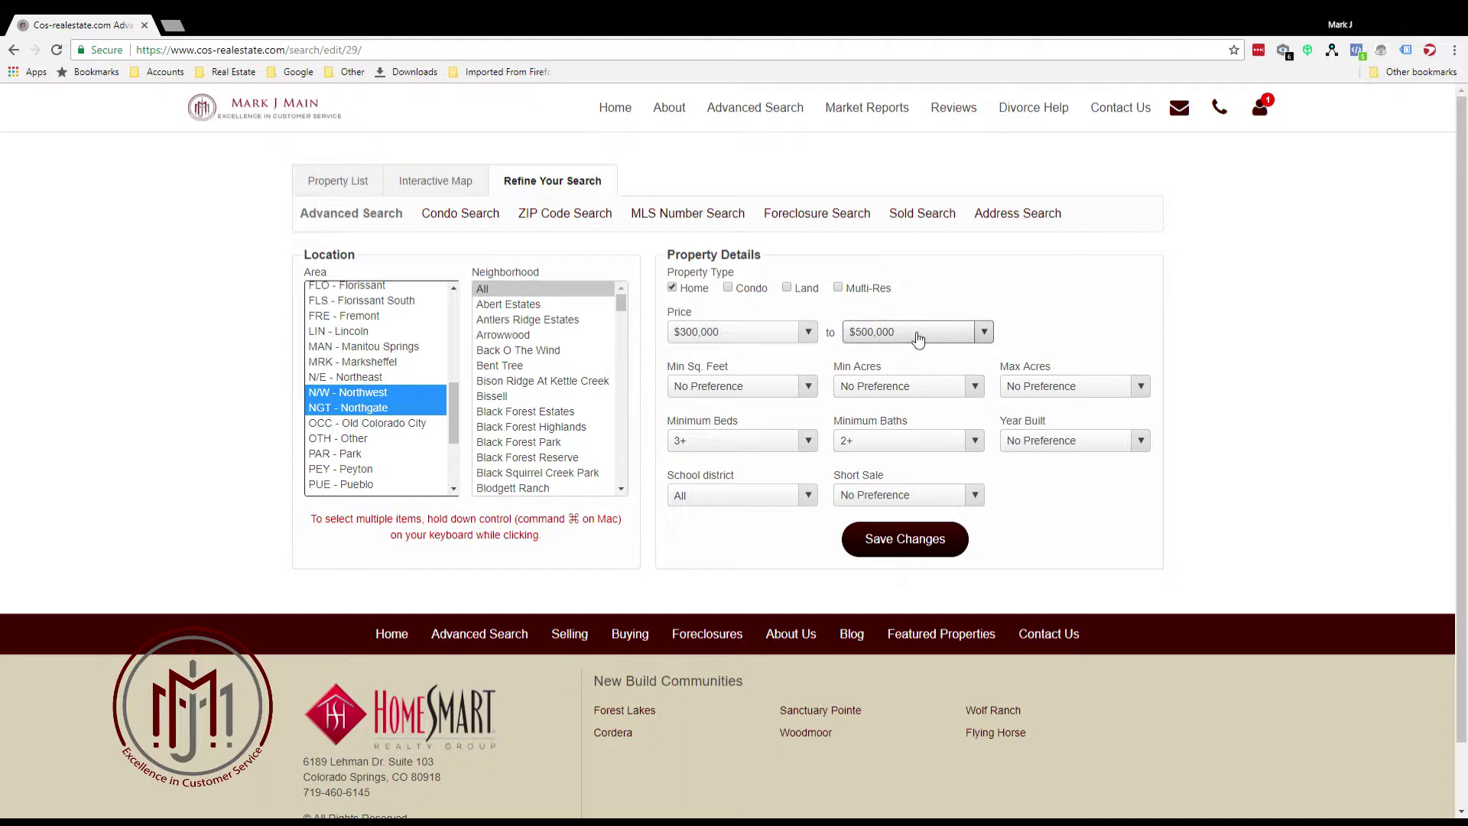
{"action": "left_click", "coordinate": [984, 331]}
{"action": "left_click", "coordinate": [873, 481]}
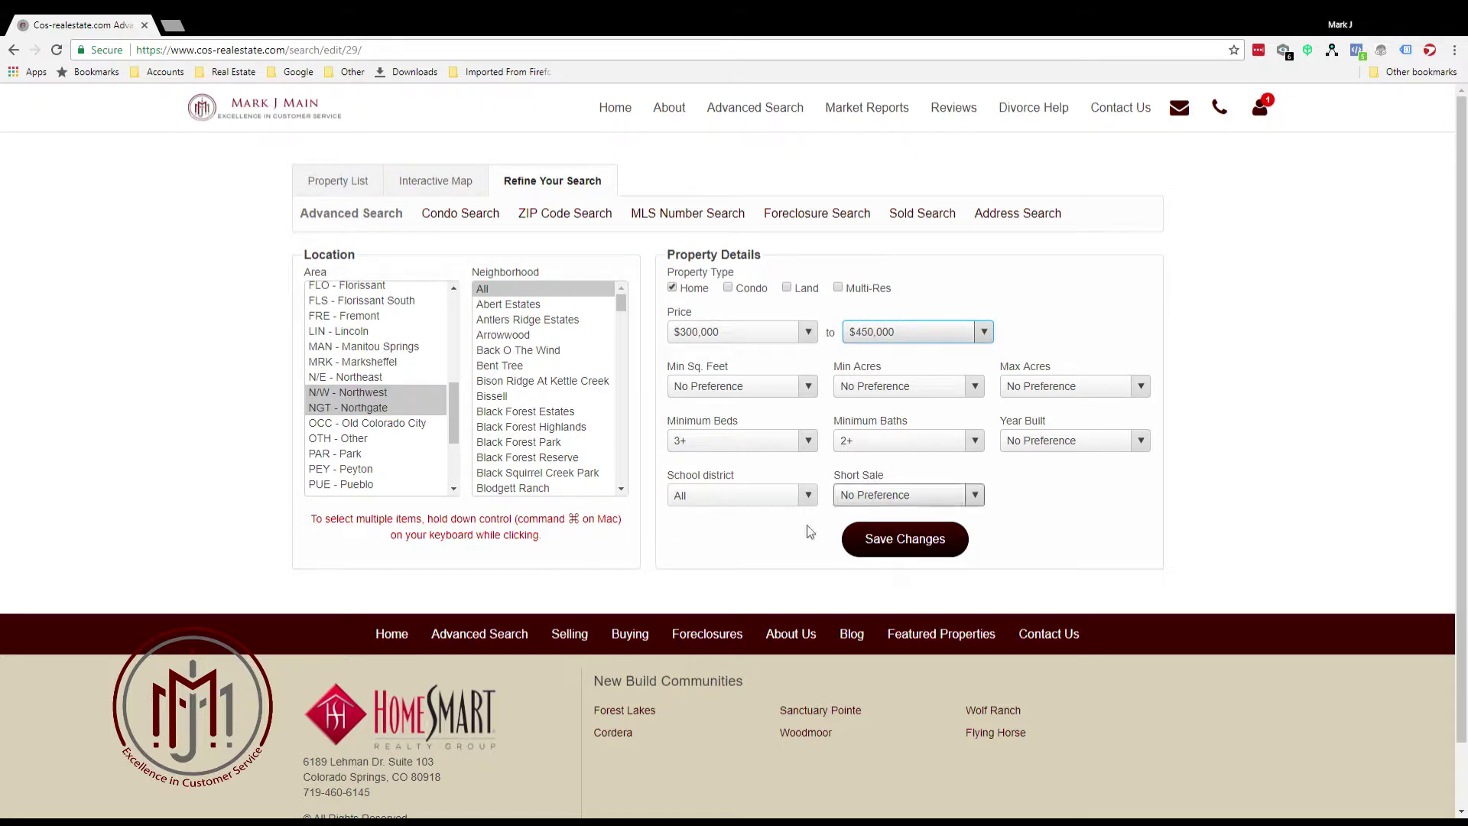
{"action": "left_click", "coordinate": [896, 540]}
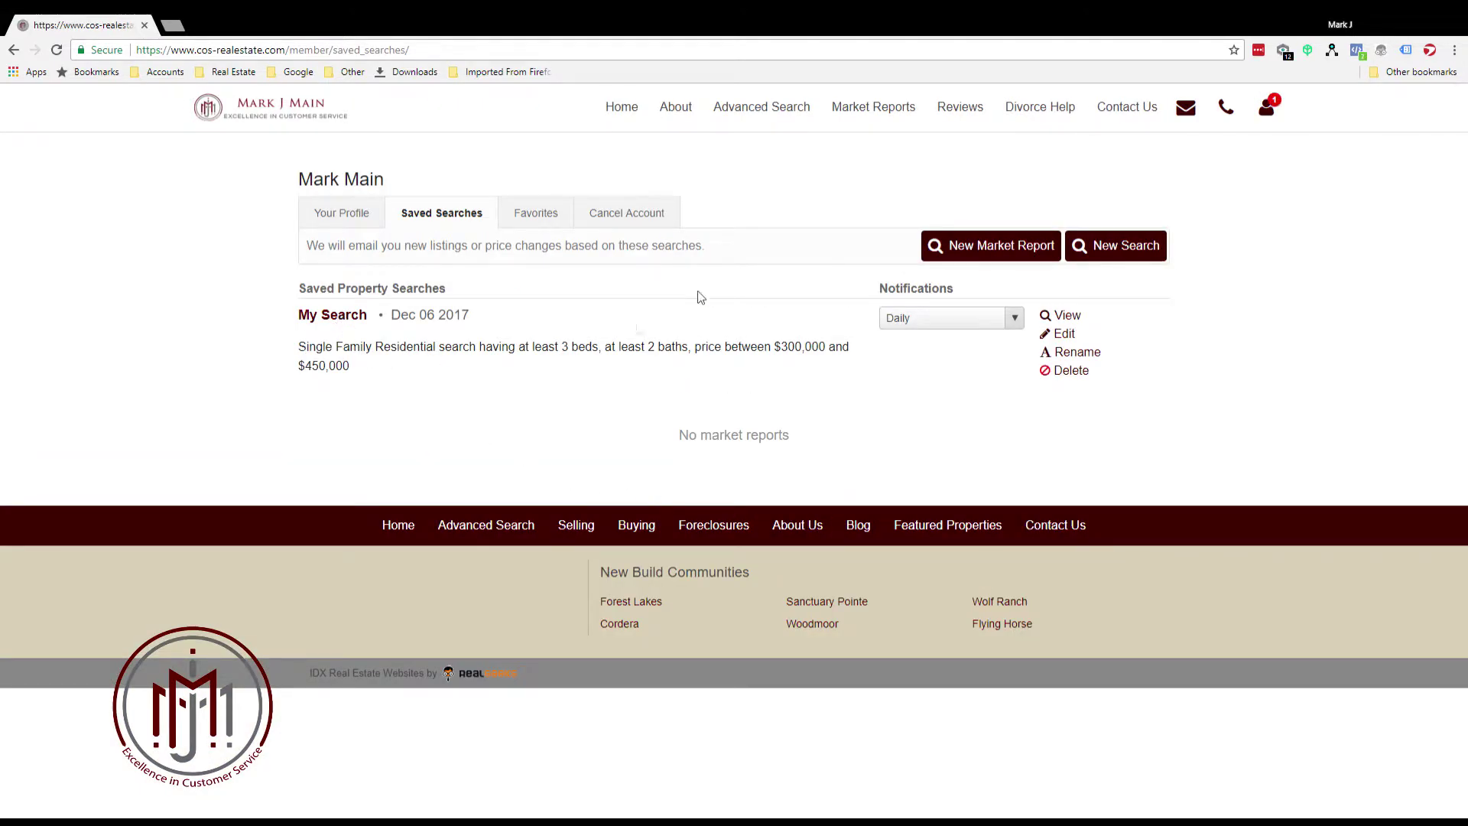
Open My Search's 65 results and sort them by Newest instead of Highest Price
{"action": "left_click", "coordinate": [319, 321]}
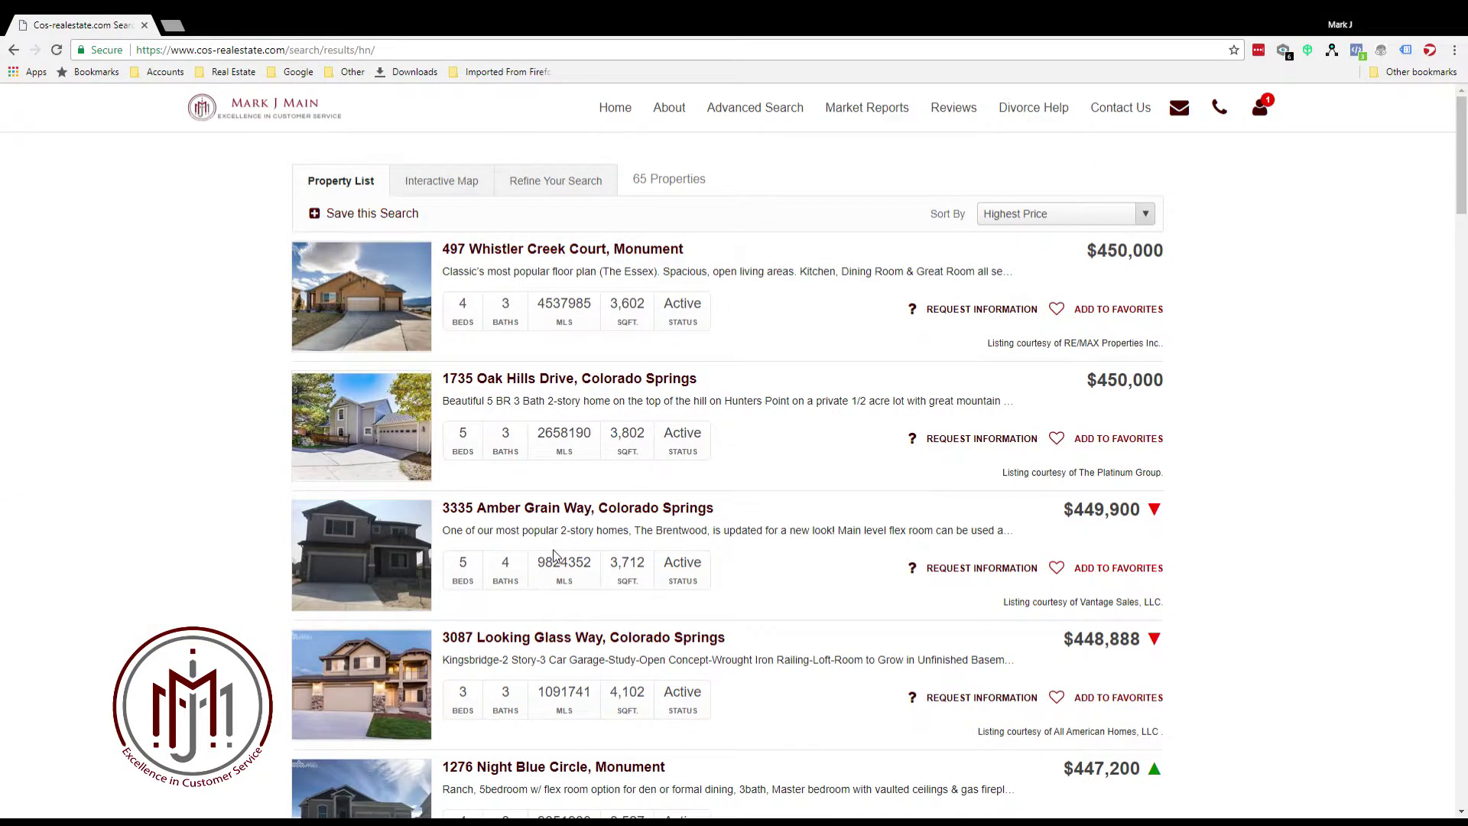
{"action": "left_click", "coordinate": [1147, 219]}
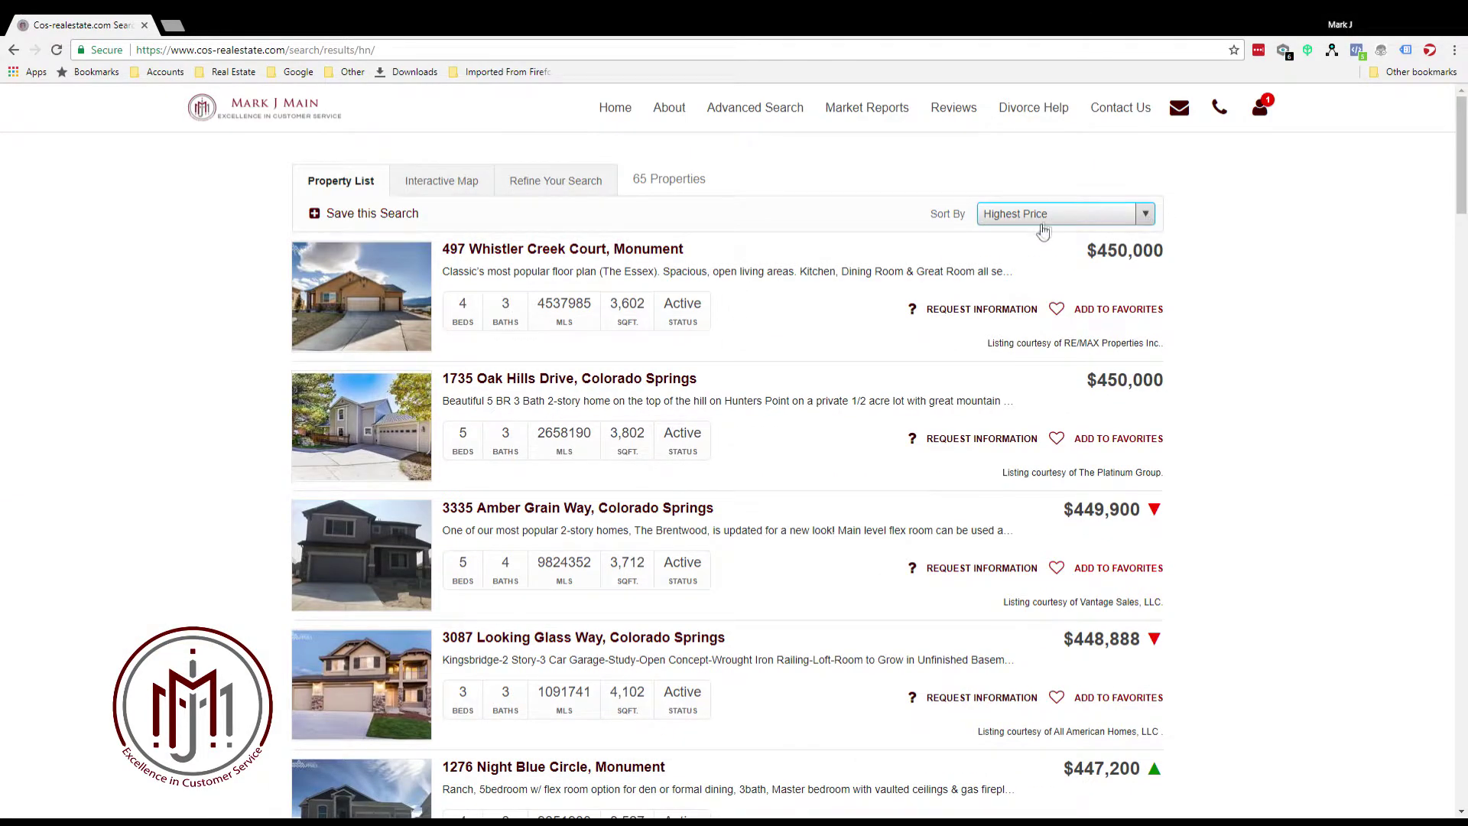
{"action": "left_click", "coordinate": [1020, 241]}
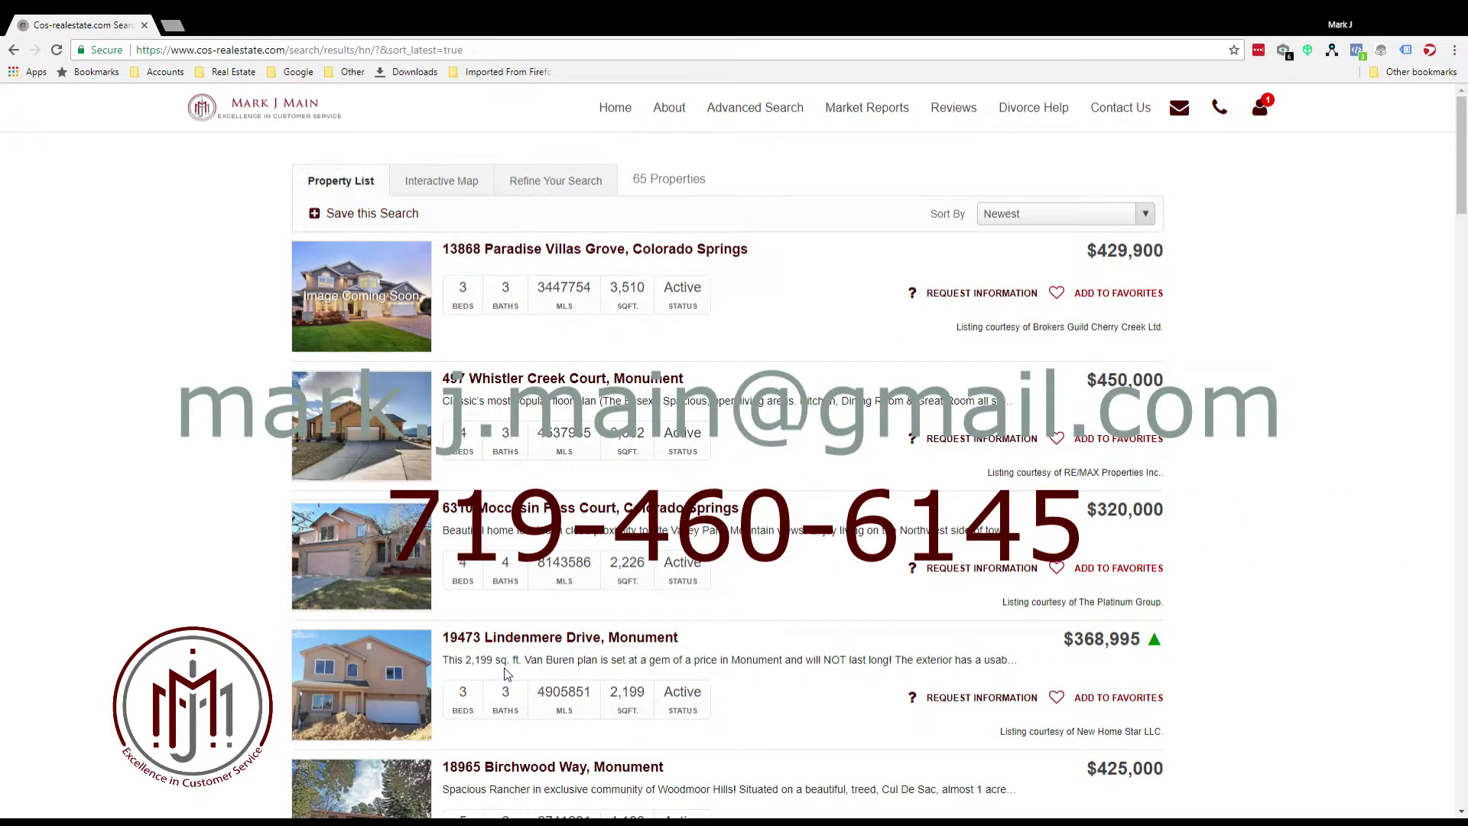